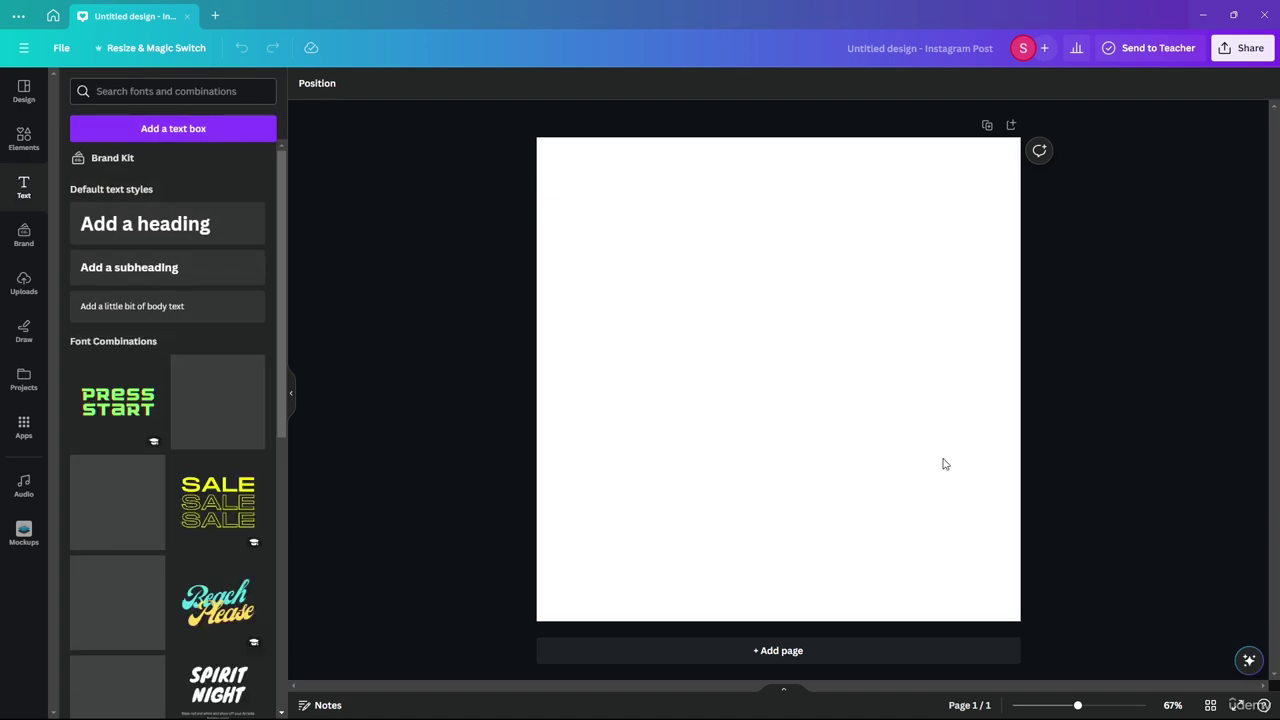
# - Browse the font combinations available in the text library
pyautogui.scroll(-5, 200, 360)
pyautogui.scroll(6, 200, 360)
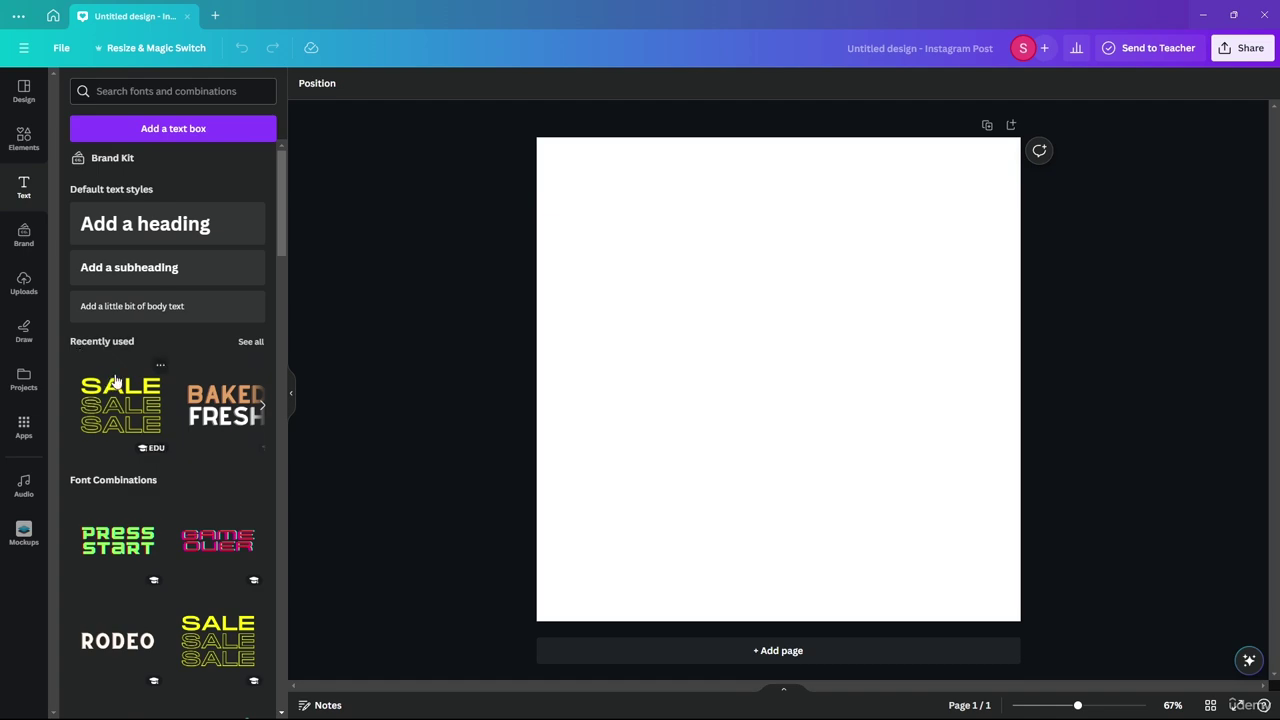
pyautogui.scroll(-15, 168, 425)
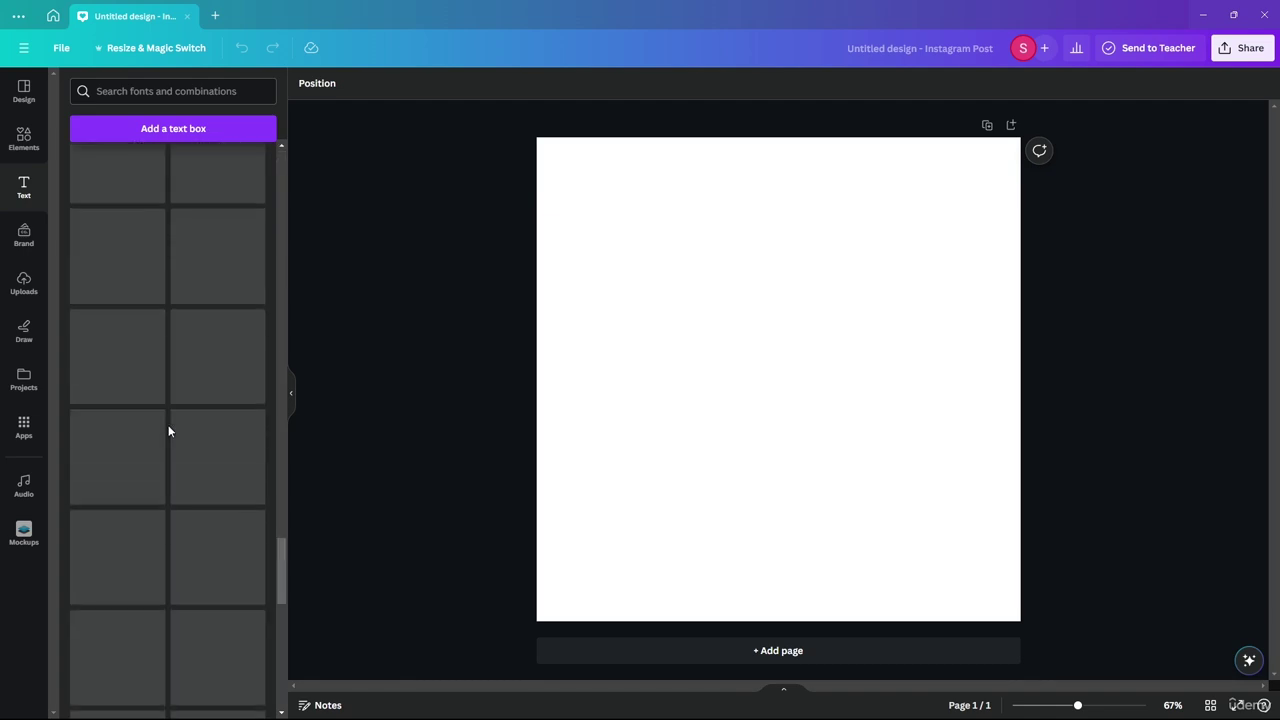
pyautogui.scroll(10, 168, 421)
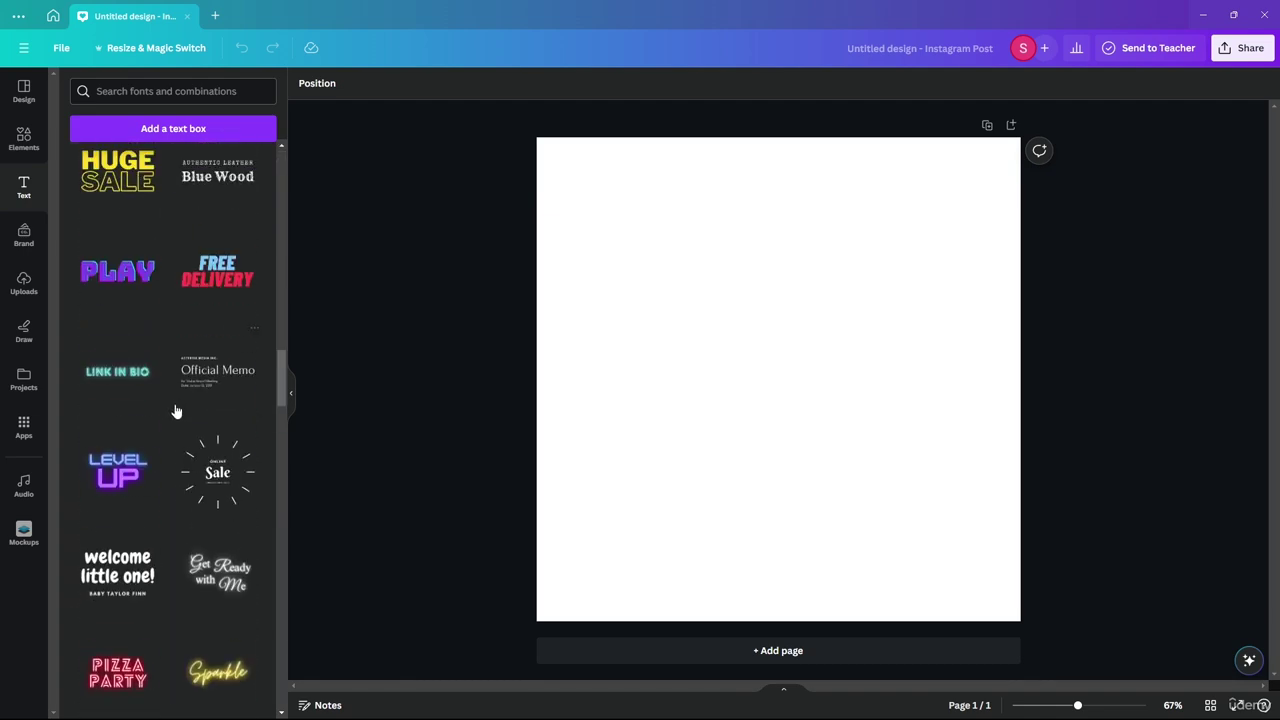
pyautogui.scroll(10, 174, 411)
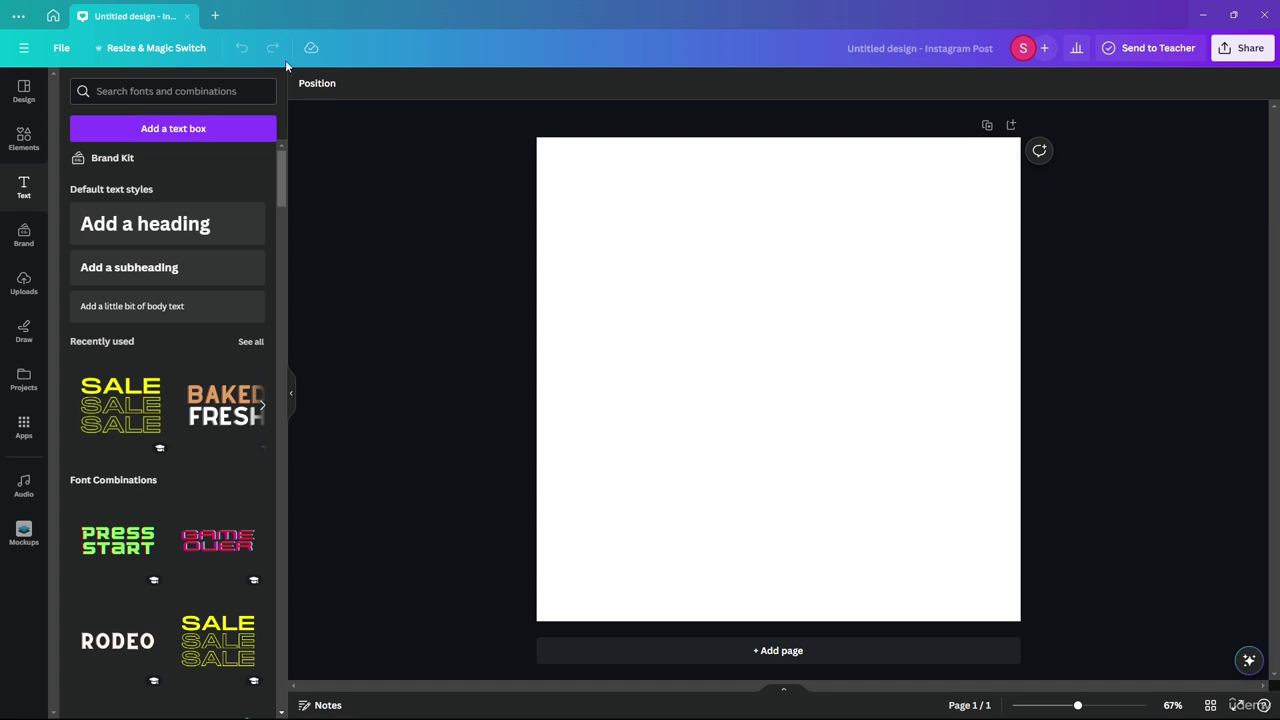
# - Add a default paragraph text box to the page and open the link settings for its text
pyautogui.click(625, 300)
pyautogui.click(752, 378)
pyautogui.doubleClick(795, 388)
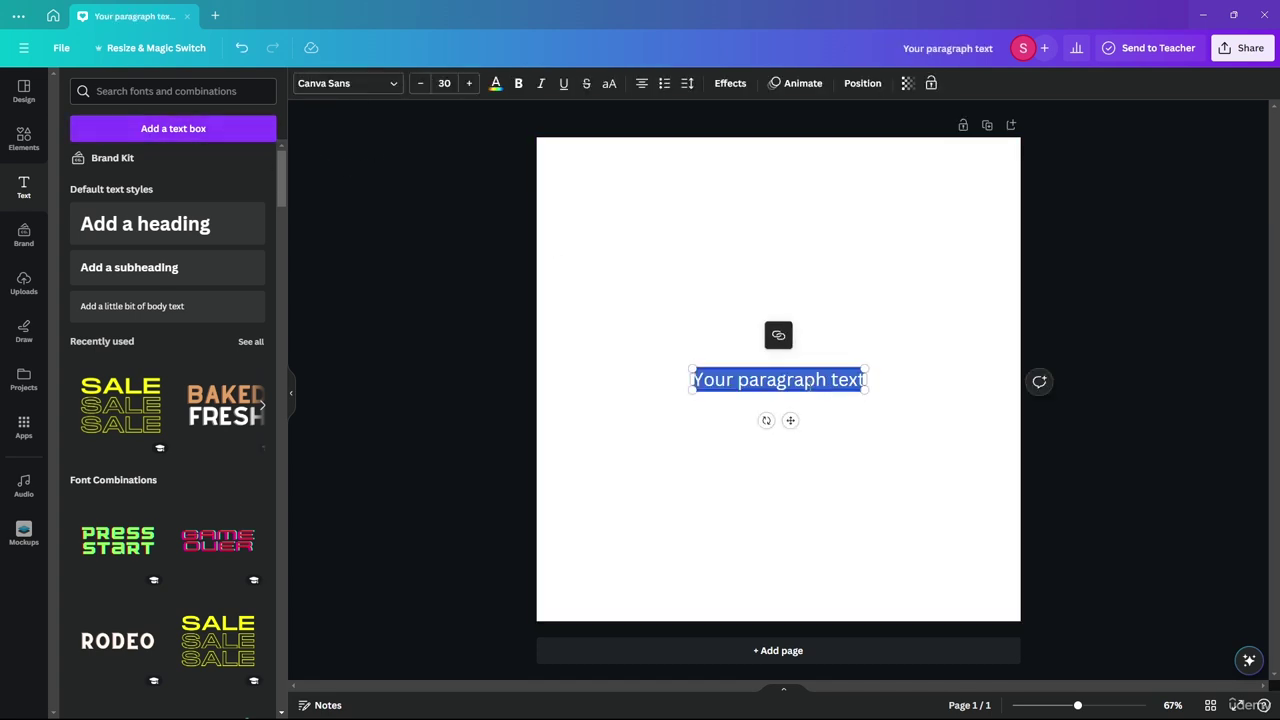
pyautogui.click(779, 337)
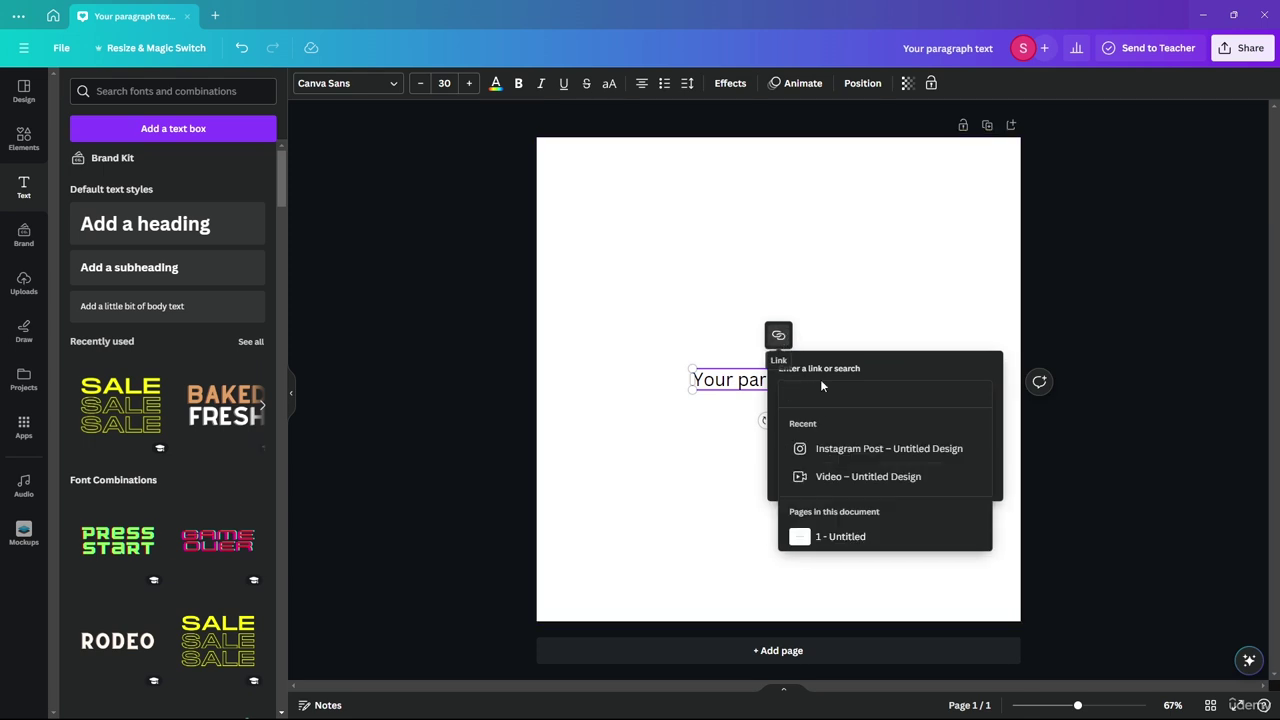
pyautogui.press('Escape')
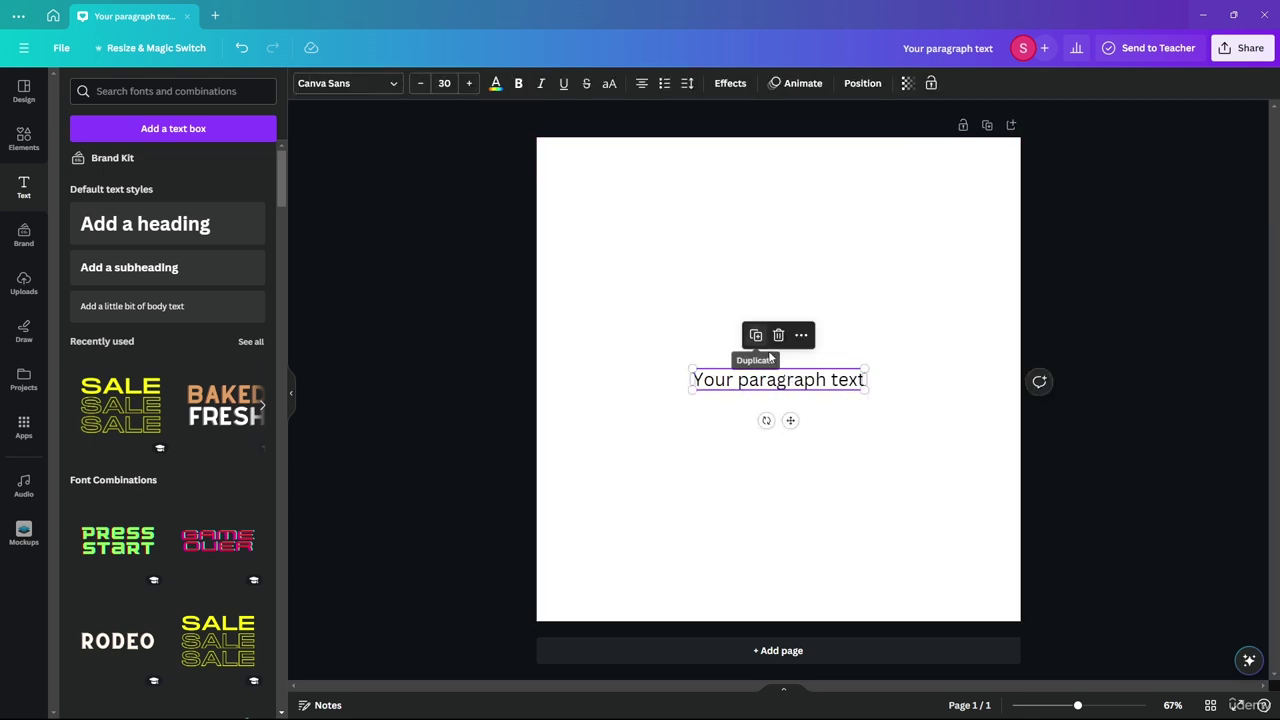
pyautogui.click(886, 349)
pyautogui.moveTo(773, 381)
pyautogui.mouseDown()
pyautogui.moveTo(840, 393)
pyautogui.moveTo(765, 318)
pyautogui.moveTo(787, 388)
pyautogui.moveTo(762, 381)
pyautogui.moveTo(774, 383)
pyautogui.mouseUp()
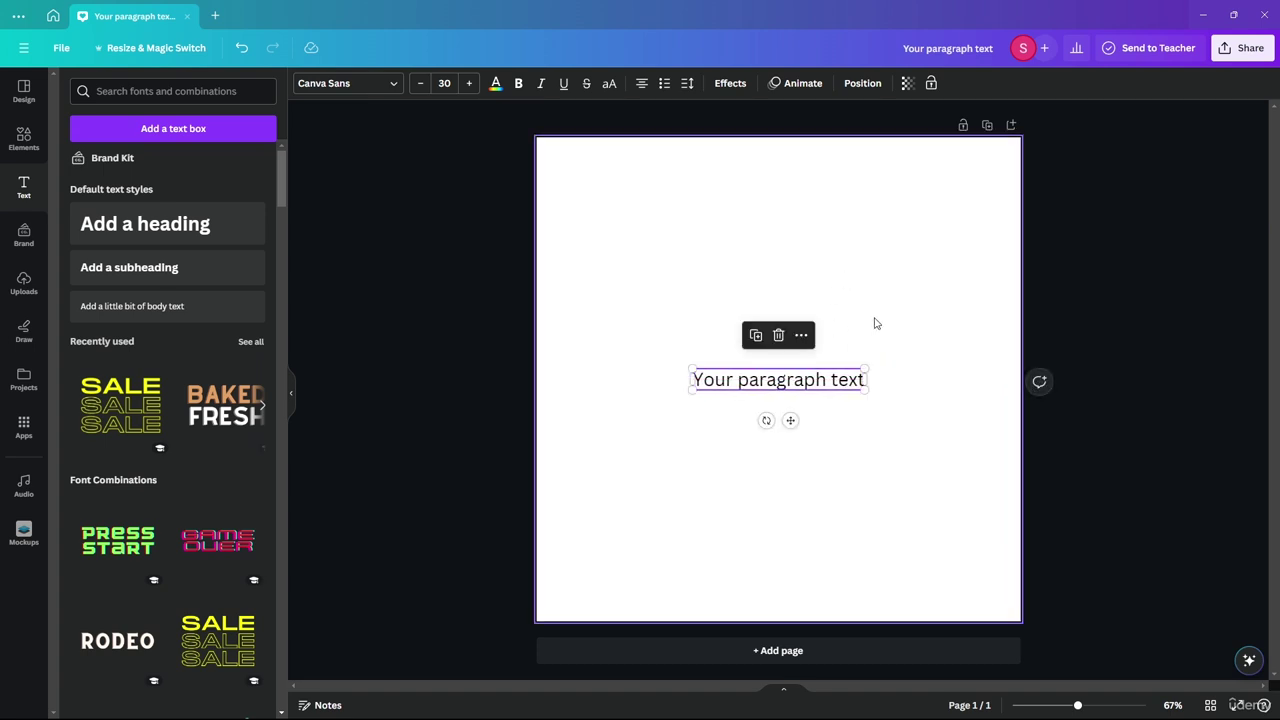
pyautogui.click(866, 294)
pyautogui.click(760, 380)
pyautogui.click(893, 315)
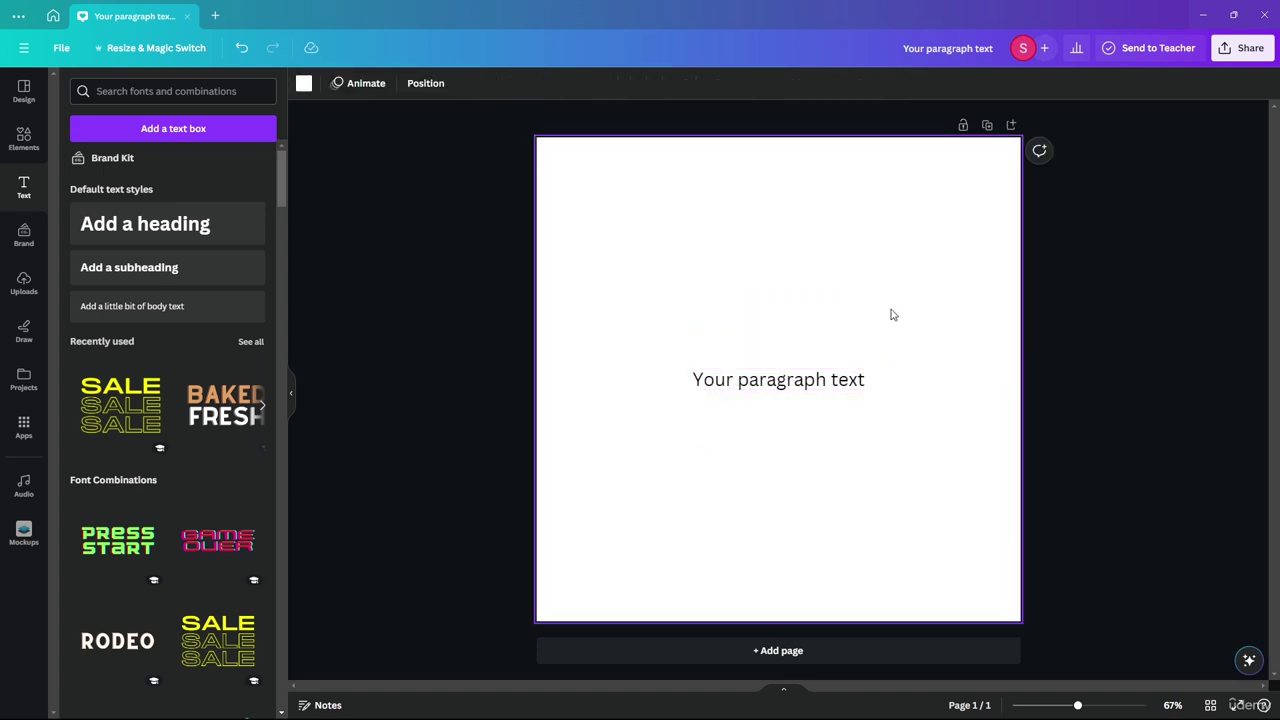
pyautogui.click(760, 380)
pyautogui.click(649, 300)
pyautogui.click(780, 381)
pyautogui.click(949, 289)
pyautogui.moveTo(860, 277); pyautogui.dragTo(670, 488)
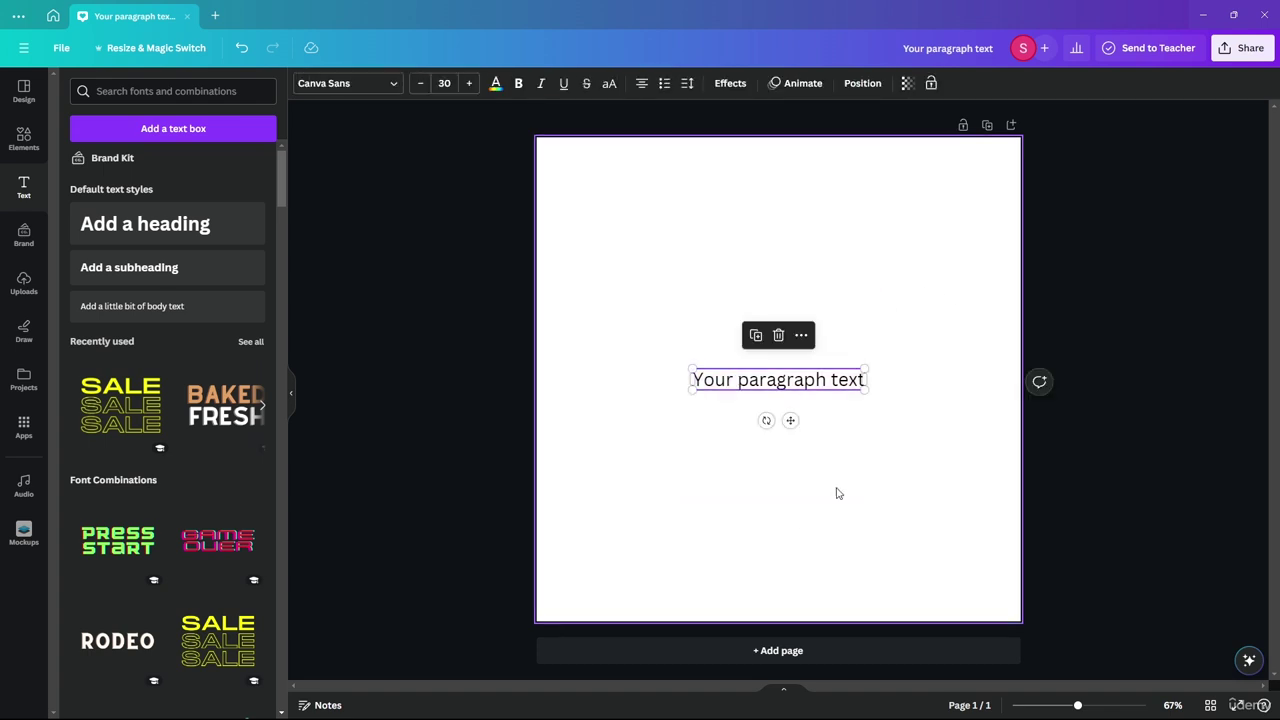
# - Open the link field for the paragraph text, dismiss it and delete the text box
pyautogui.doubleClick(797, 382)
pyautogui.click(778, 336)
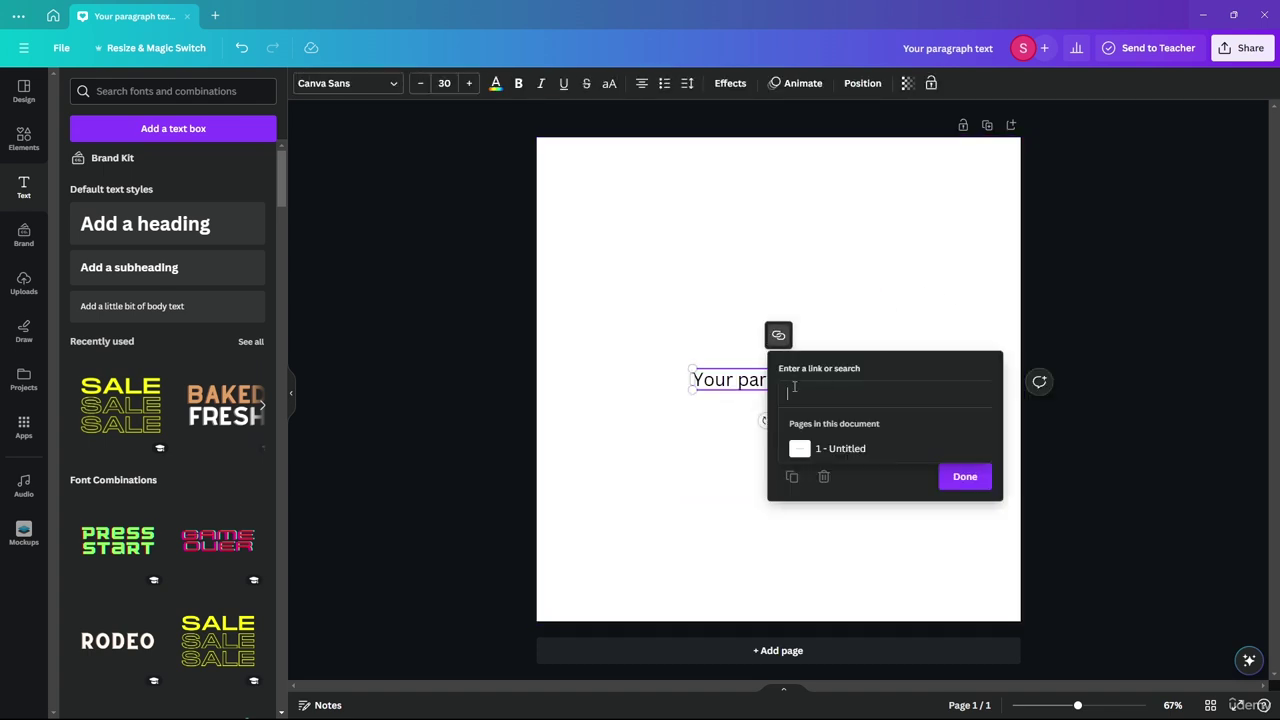
pyautogui.click(604, 423)
pyautogui.click(604, 423)
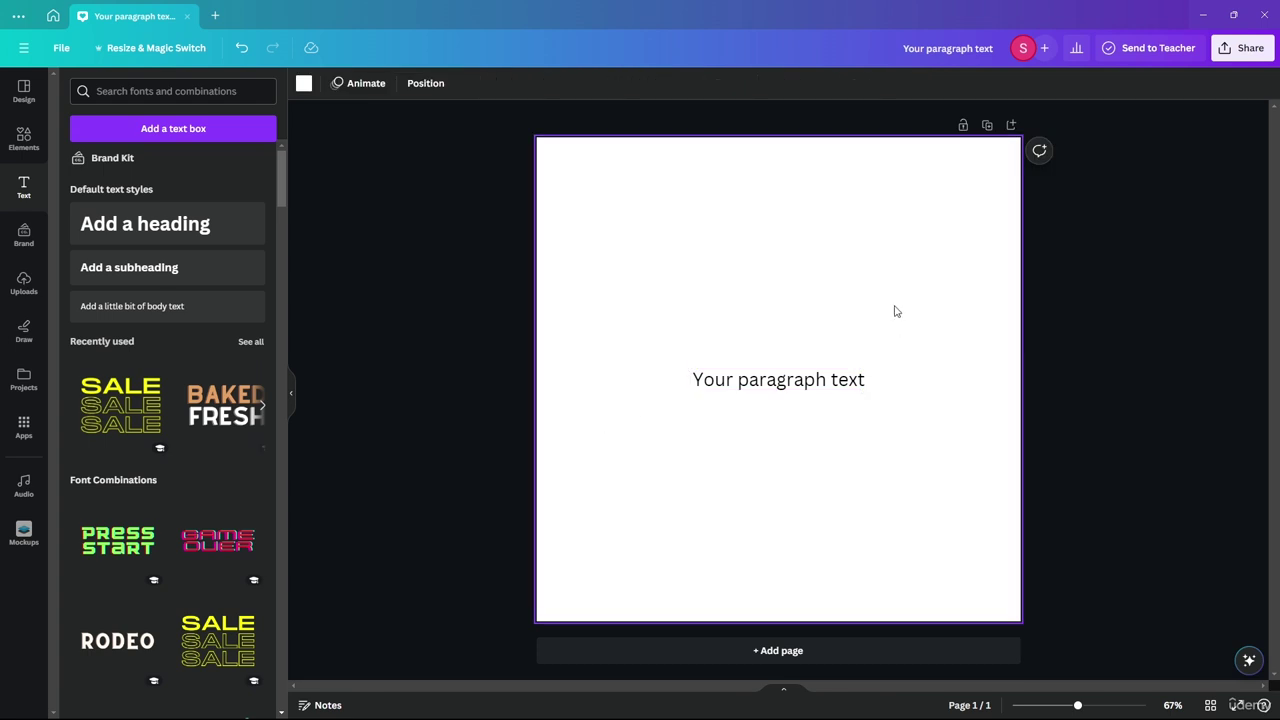
pyautogui.moveTo(889, 250); pyautogui.dragTo(666, 463)
pyautogui.press('Delete')
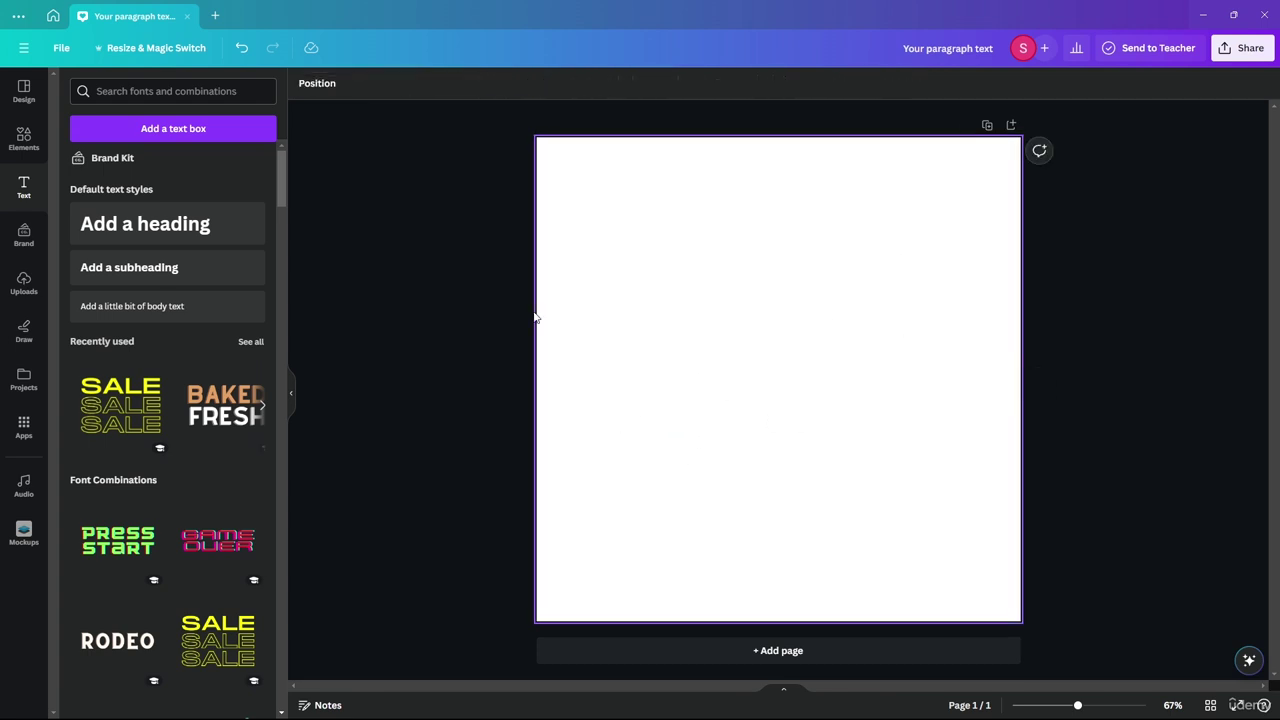
# - Add another paragraph text box and remove it from the page
pyautogui.click(230, 129)
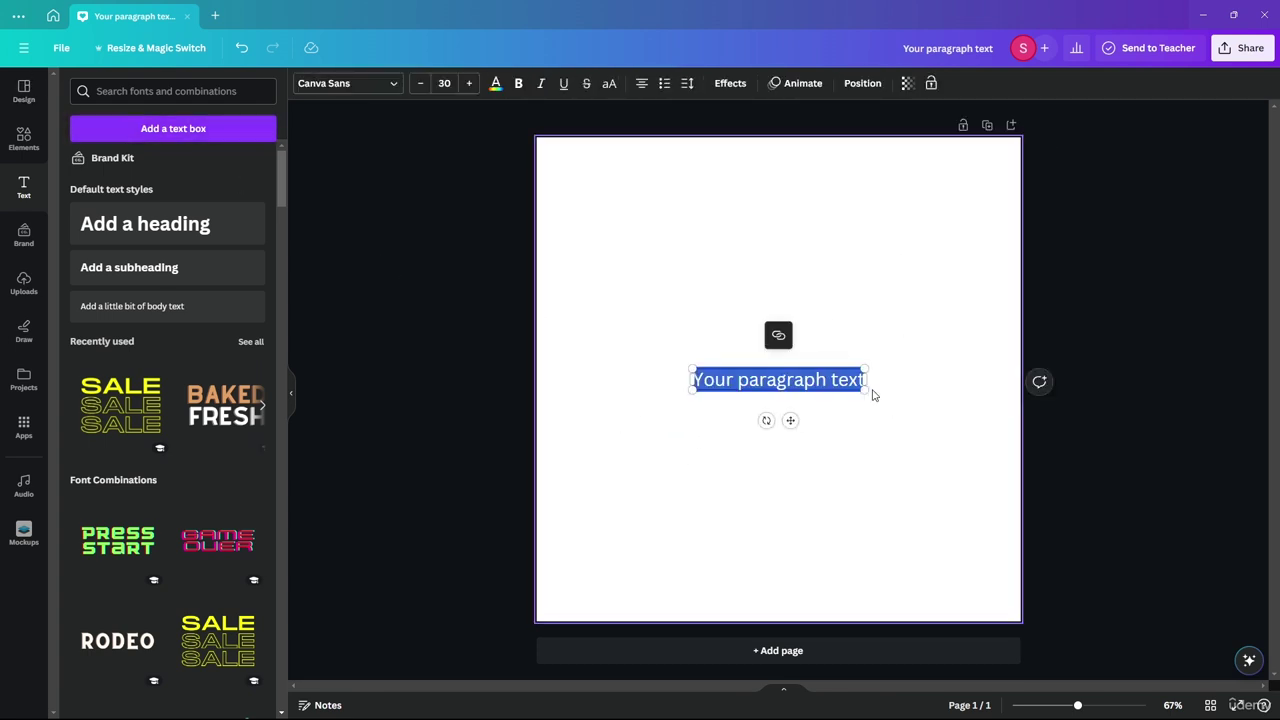
pyautogui.moveTo(870, 393); pyautogui.dragTo(852, 439)
pyautogui.press('Delete')
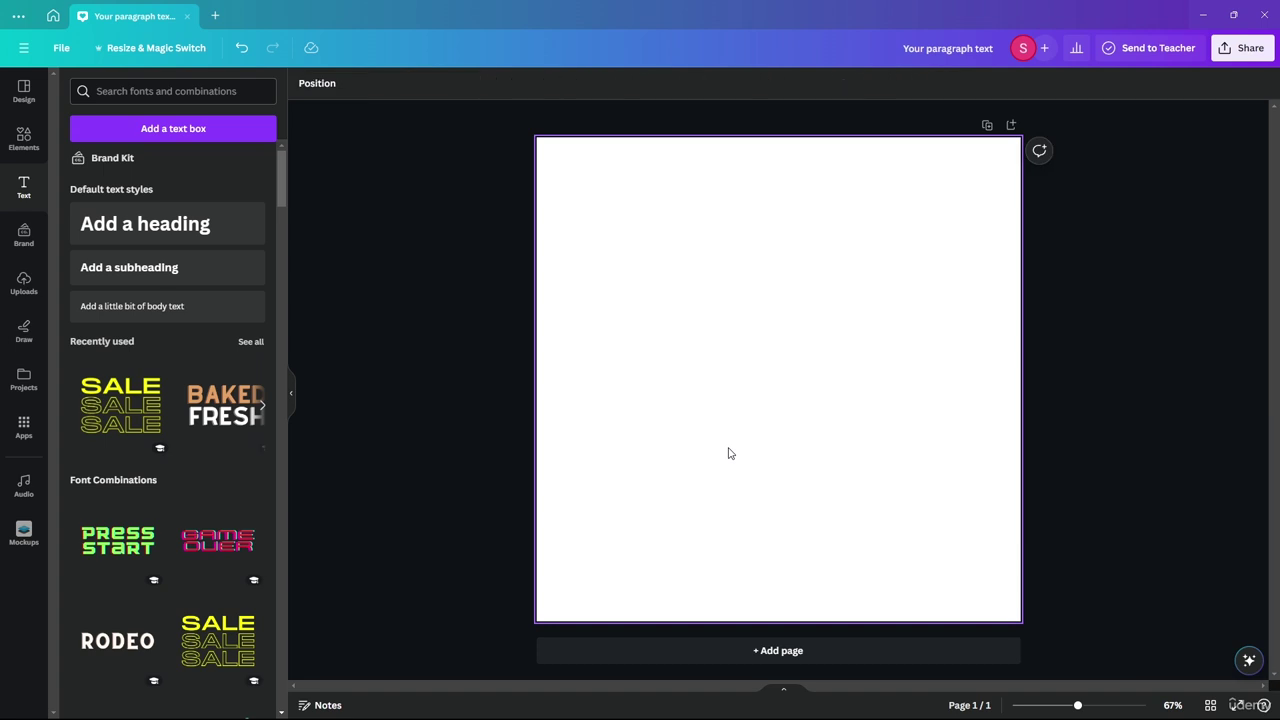
# - Add a heading and a subheading, with the heading near the page's upper edge and the subheading directly beneath it
pyautogui.click(160, 224)
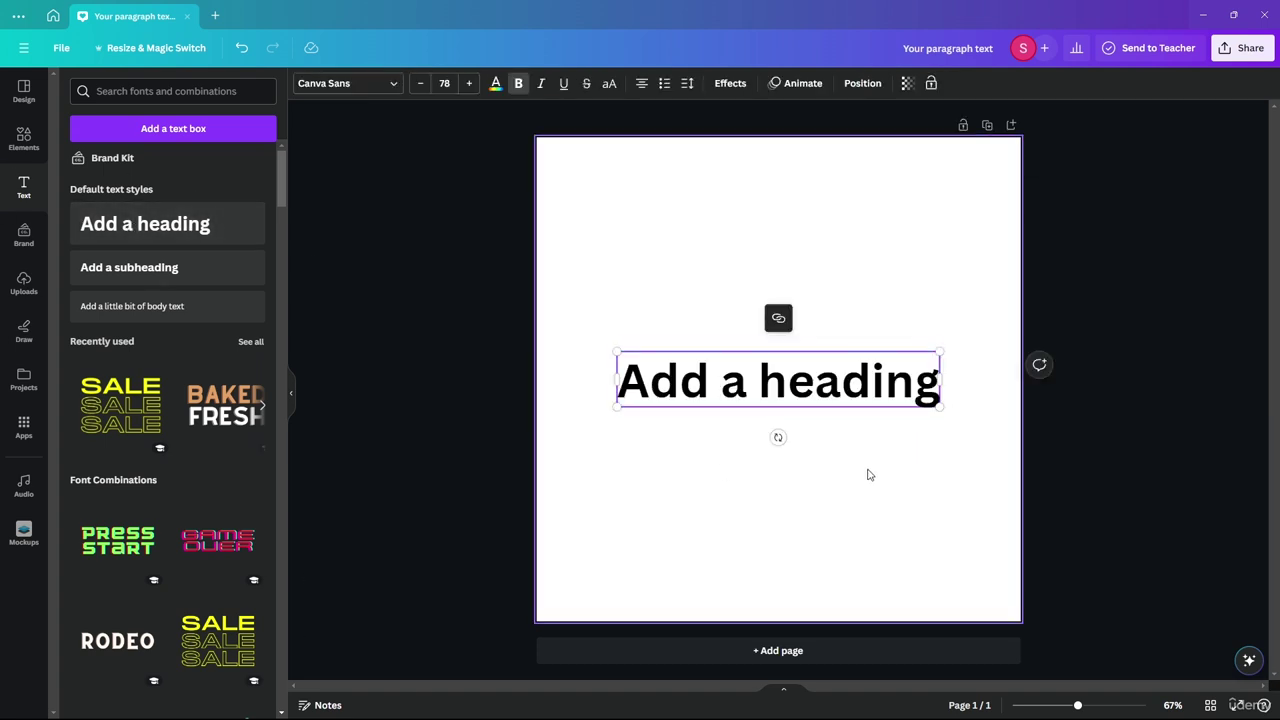
pyautogui.click(868, 474)
pyautogui.click(131, 267)
pyautogui.moveTo(822, 382); pyautogui.dragTo(871, 221)
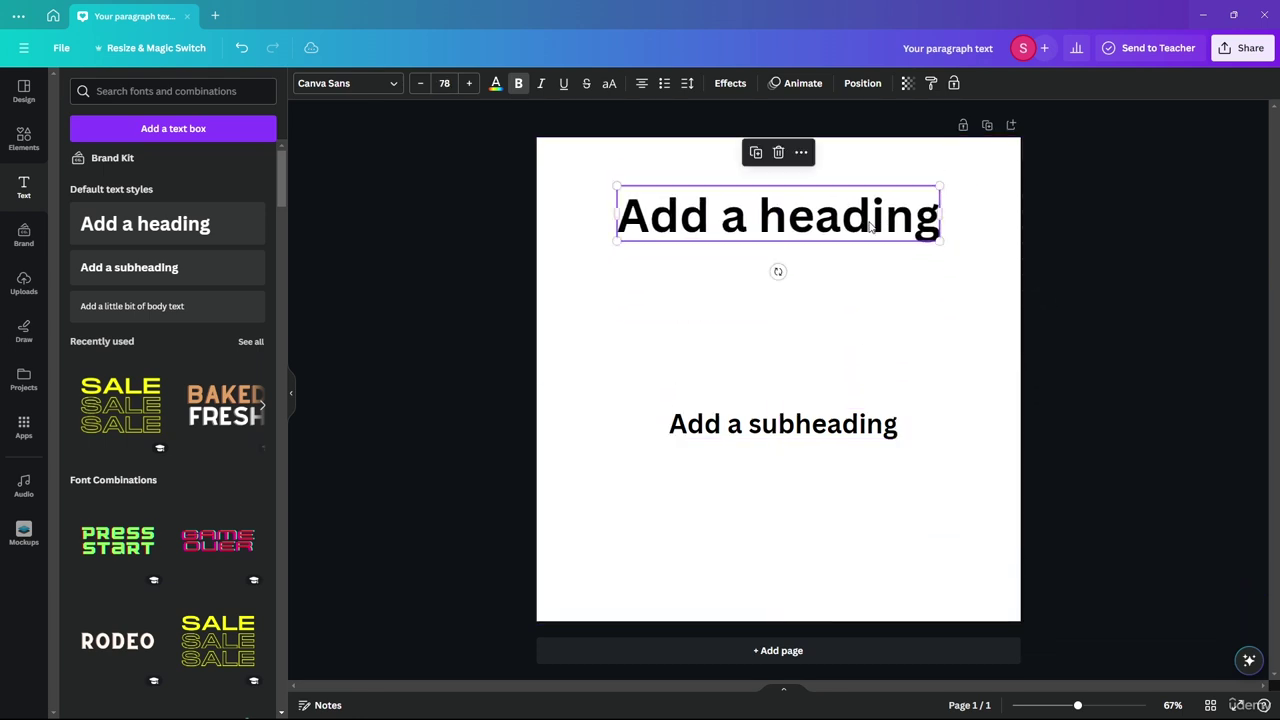
pyautogui.moveTo(826, 426); pyautogui.dragTo(864, 258)
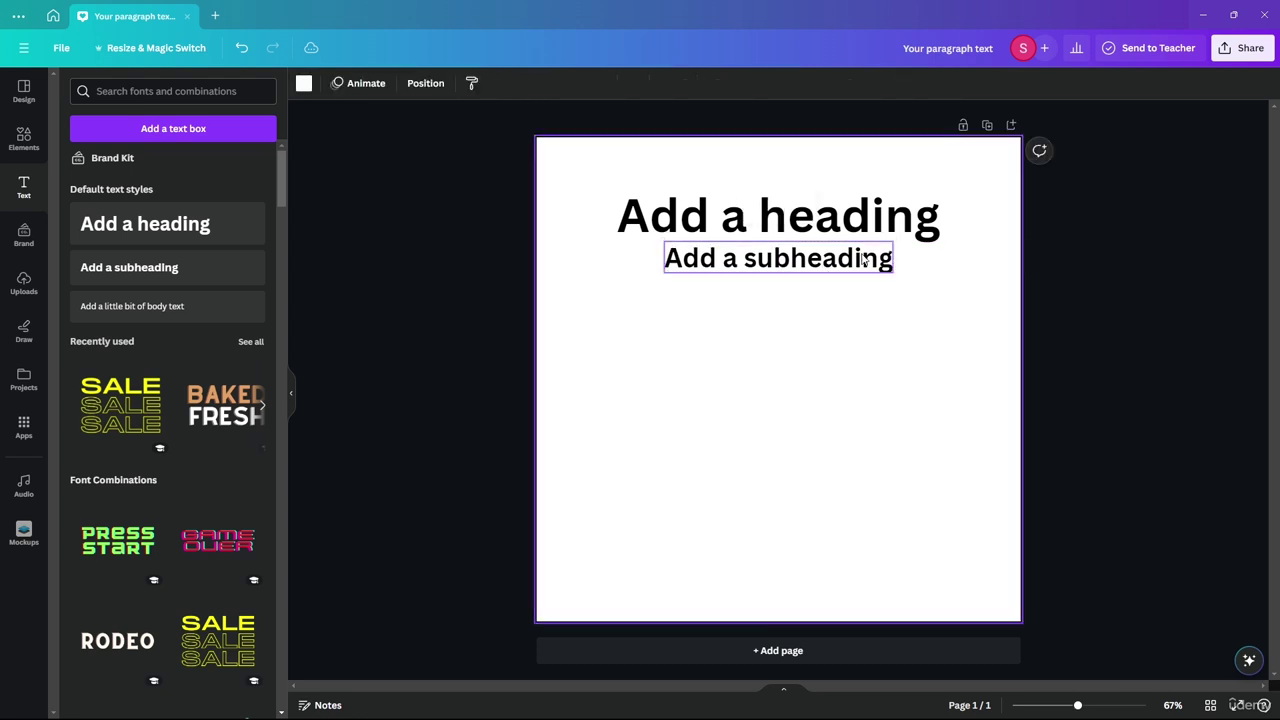
# - Add a body text box and place it directly under the subheading
pyautogui.click(125, 308)
pyautogui.click(811, 429)
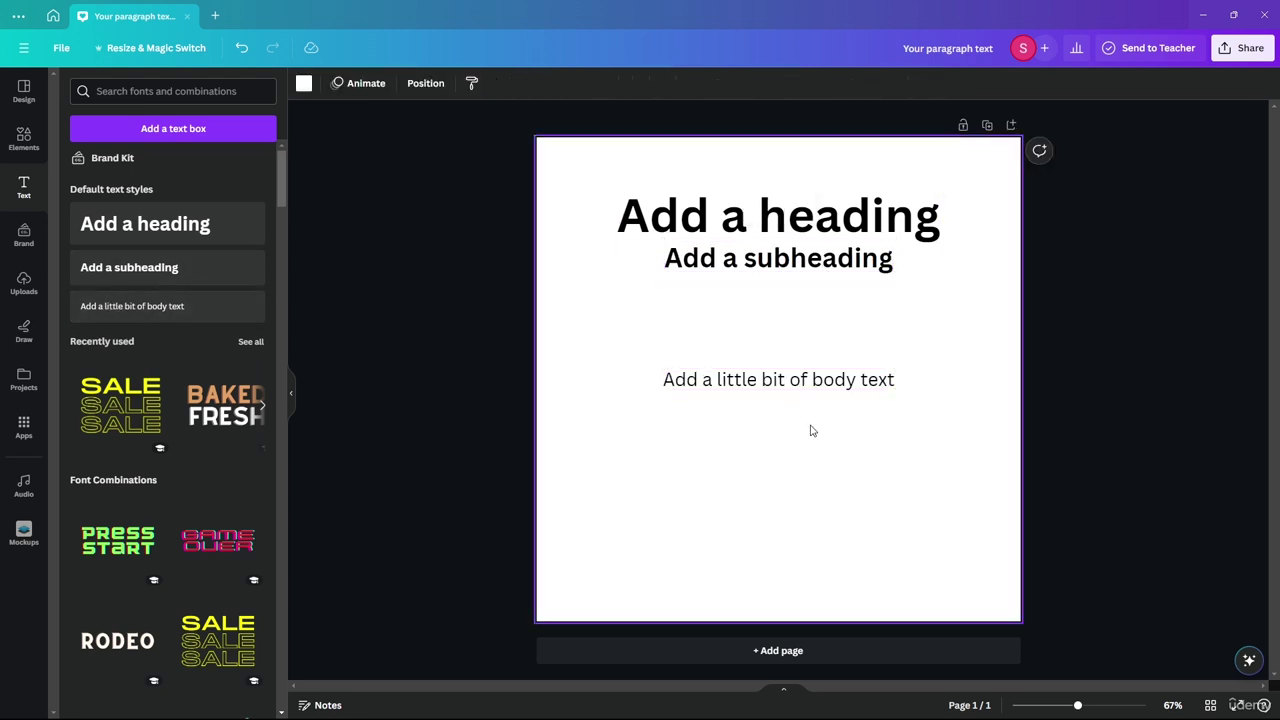
pyautogui.moveTo(788, 378); pyautogui.dragTo(787, 287)
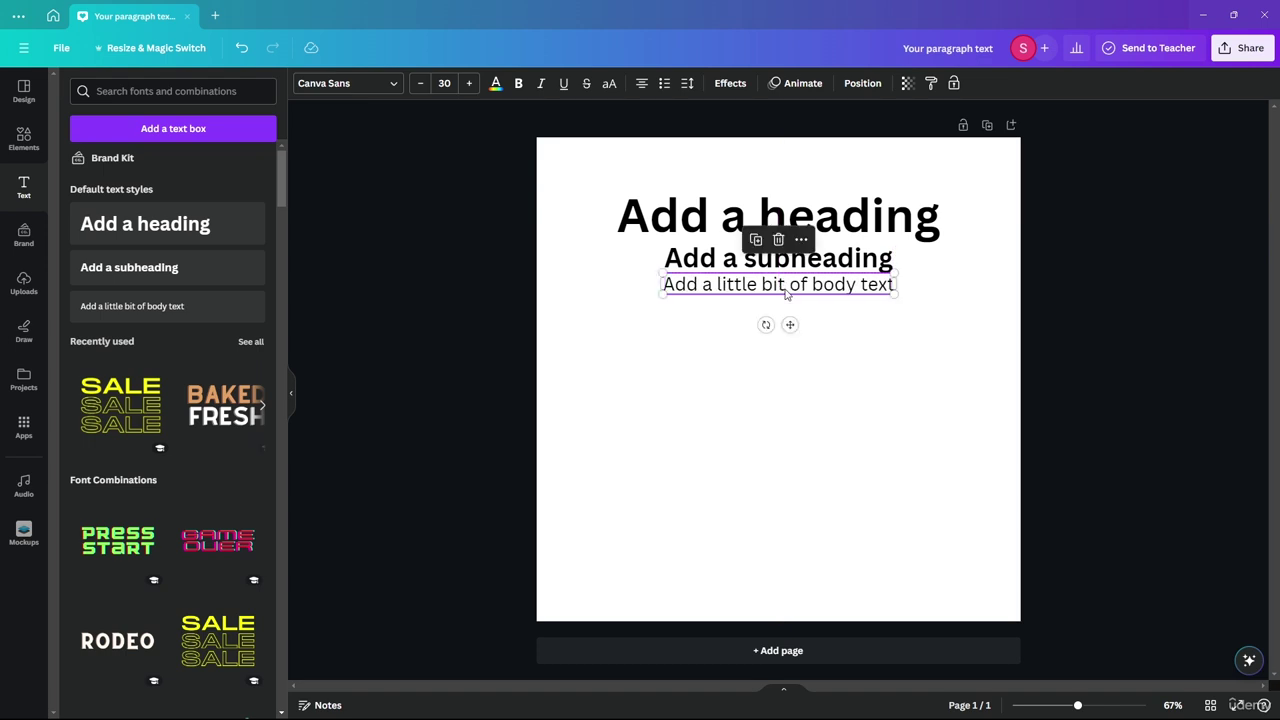
pyautogui.click(901, 313)
# - Align the body text vertically to the middle of the page
pyautogui.click(775, 290)
pyautogui.click(862, 83)
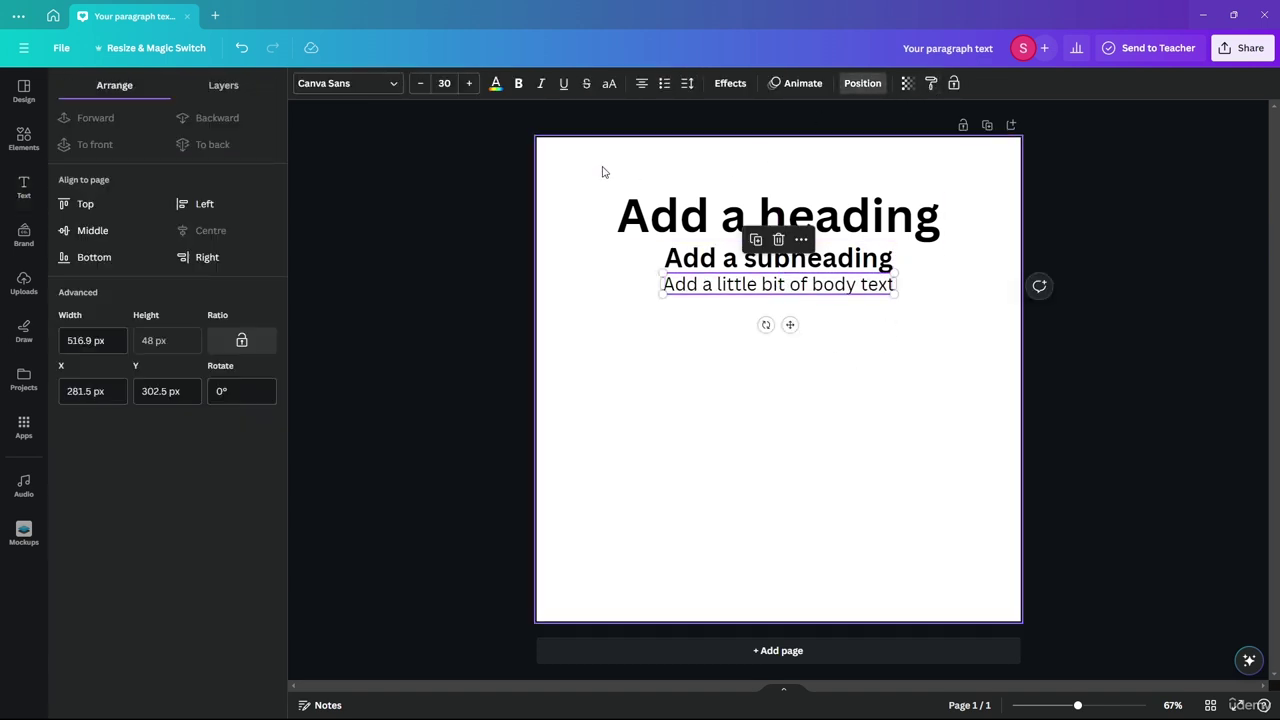
pyautogui.click(80, 229)
pyautogui.click(671, 472)
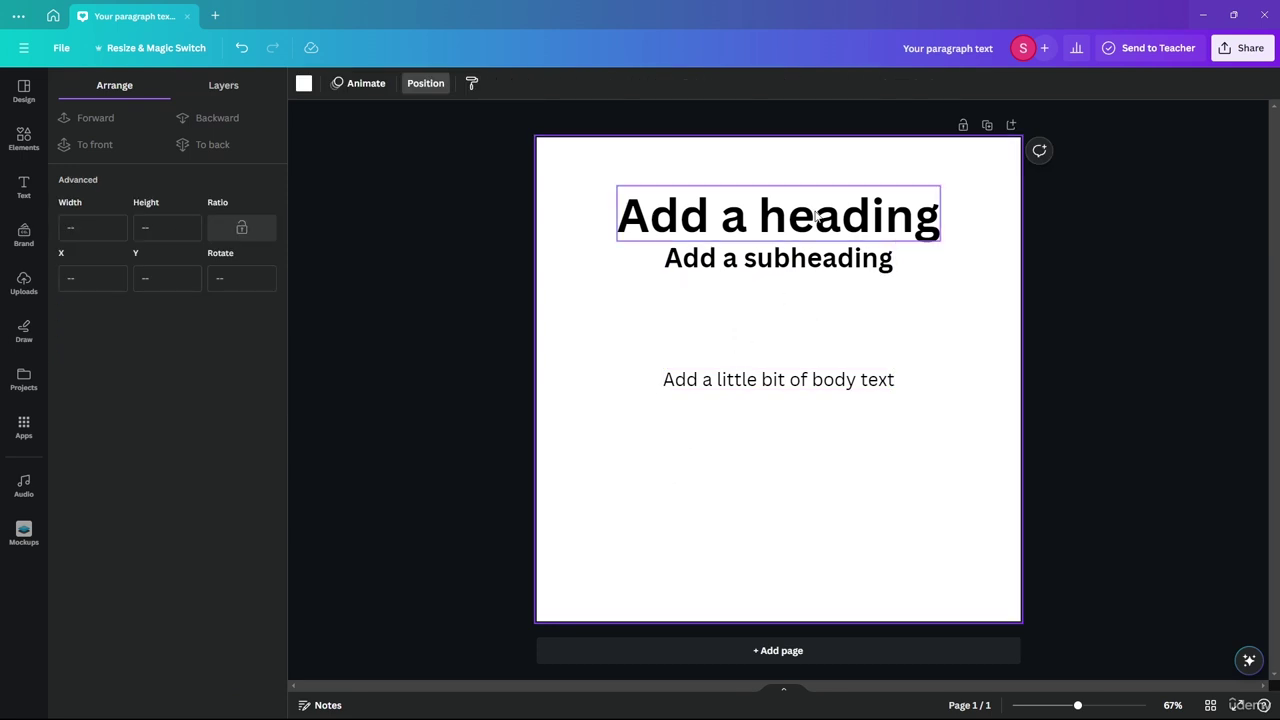
# - Move the subheading directly above the body text and centre it horizontally on the page
pyautogui.moveTo(779, 257); pyautogui.dragTo(779, 353)
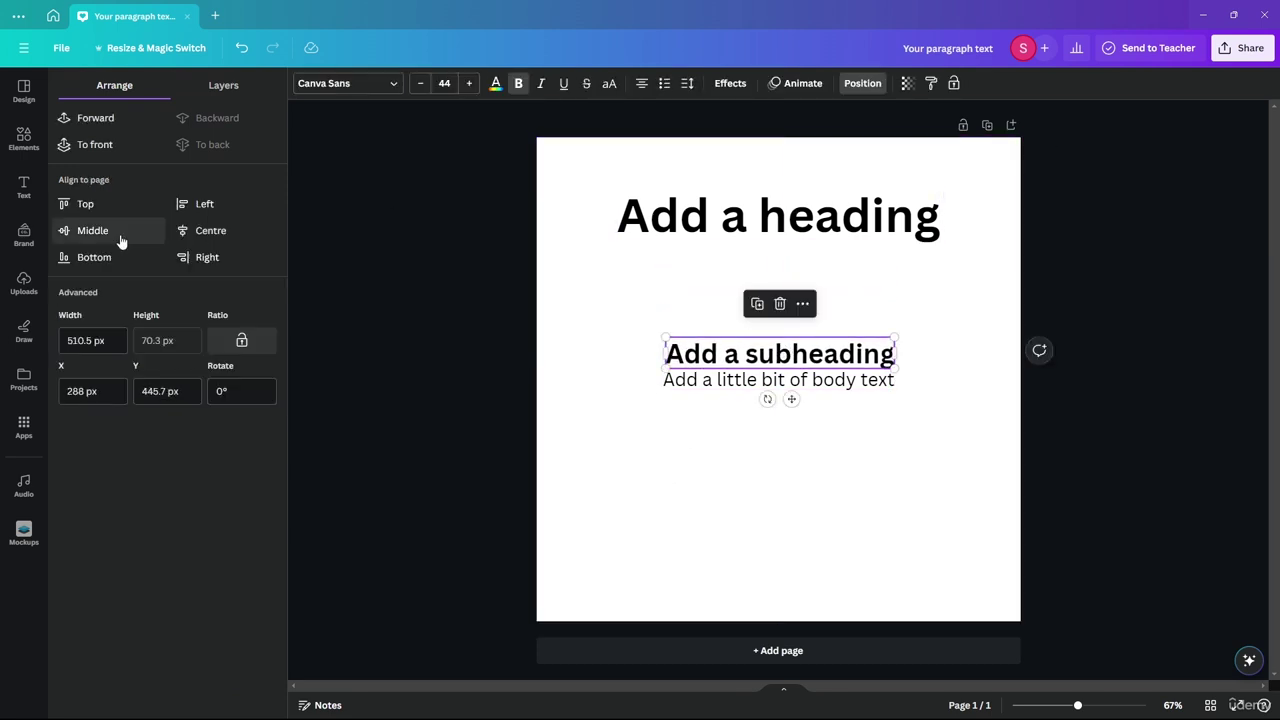
pyautogui.click(232, 236)
pyautogui.click(634, 247)
# - Move the heading down to sit directly above the subheading and place the body text slightly below the subheading
pyautogui.click(638, 230)
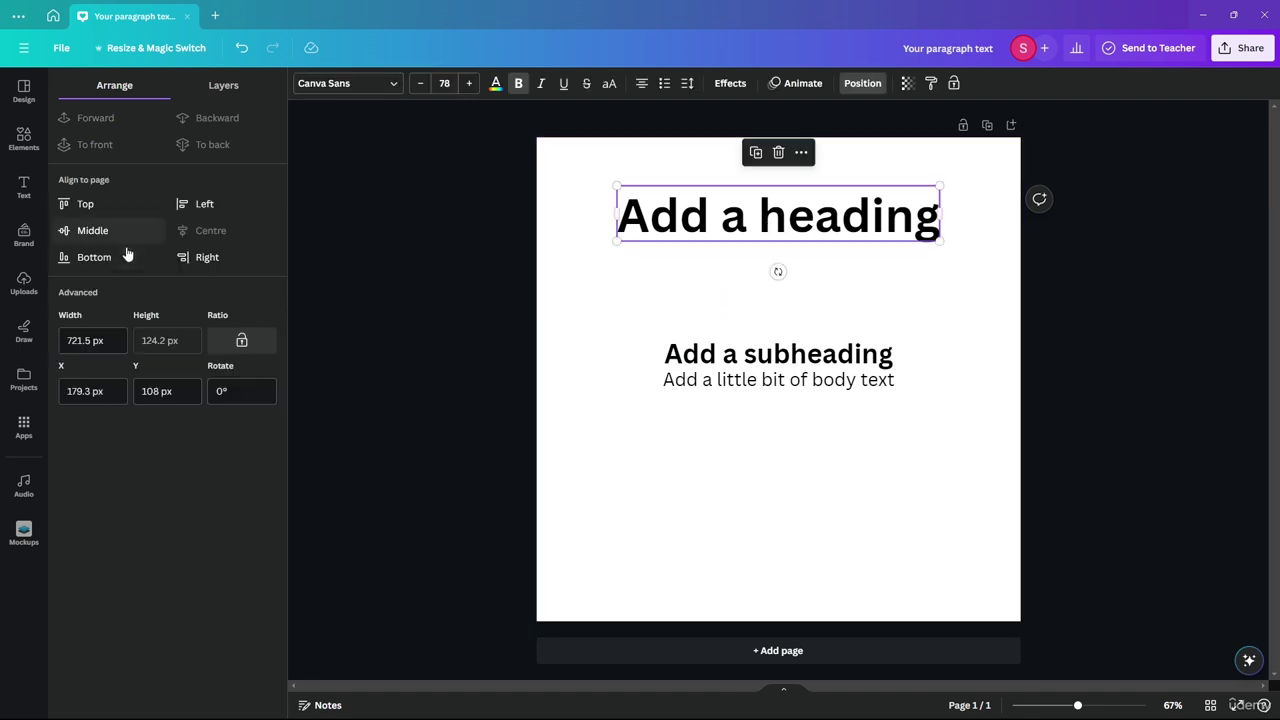
pyautogui.moveTo(711, 220); pyautogui.dragTo(711, 306)
pyautogui.click(712, 395)
pyautogui.moveTo(712, 395); pyautogui.dragTo(712, 356)
pyautogui.click(639, 473)
pyautogui.click(571, 370)
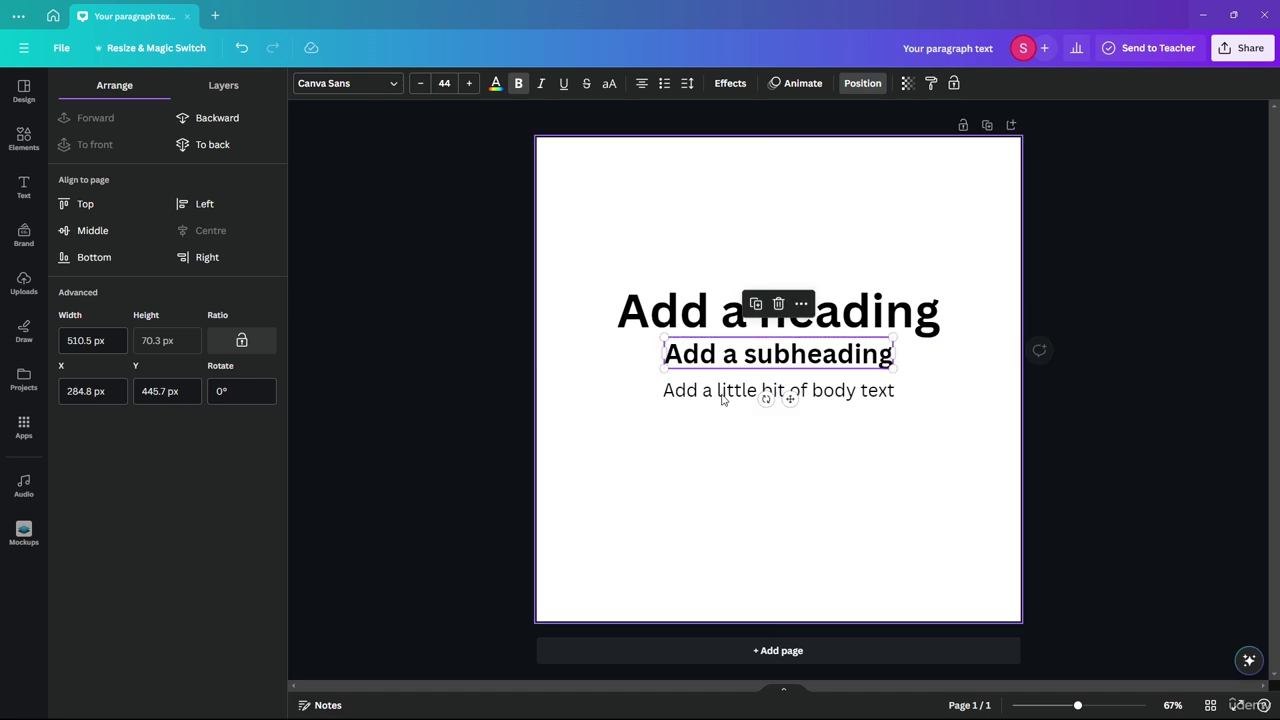
# - Tidy up the vertical spacing of the heading, subheading and body text so the gaps are even
pyautogui.click(661, 479)
pyautogui.moveTo(731, 467); pyautogui.dragTo(871, 266)
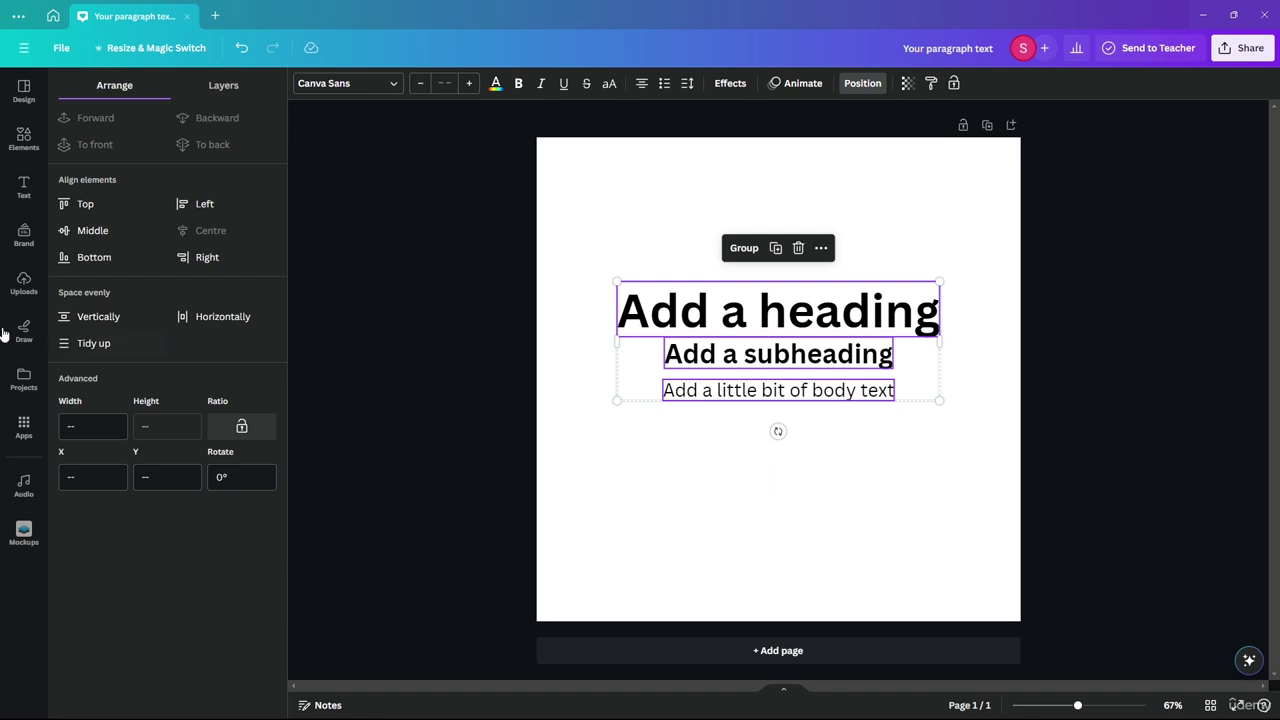
pyautogui.click(80, 346)
pyautogui.click(785, 451)
pyautogui.click(826, 366)
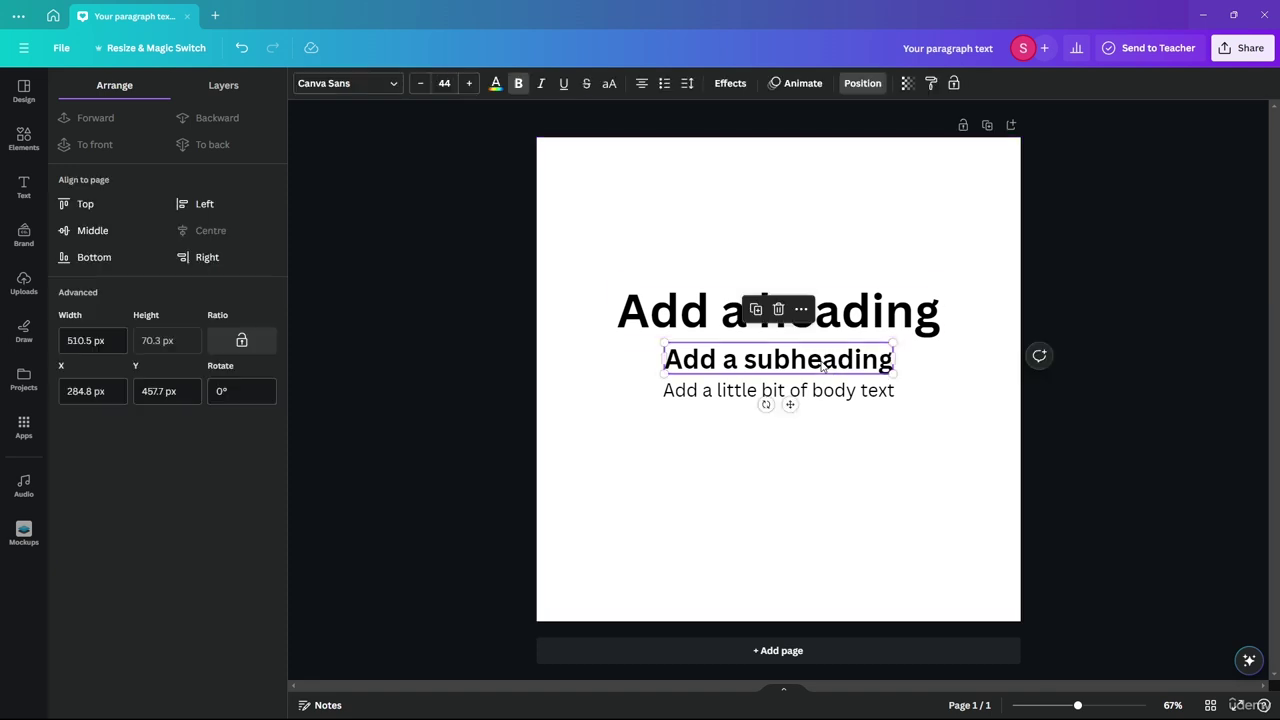
pyautogui.click(849, 471)
pyautogui.hotkey('ctrl', 'a')
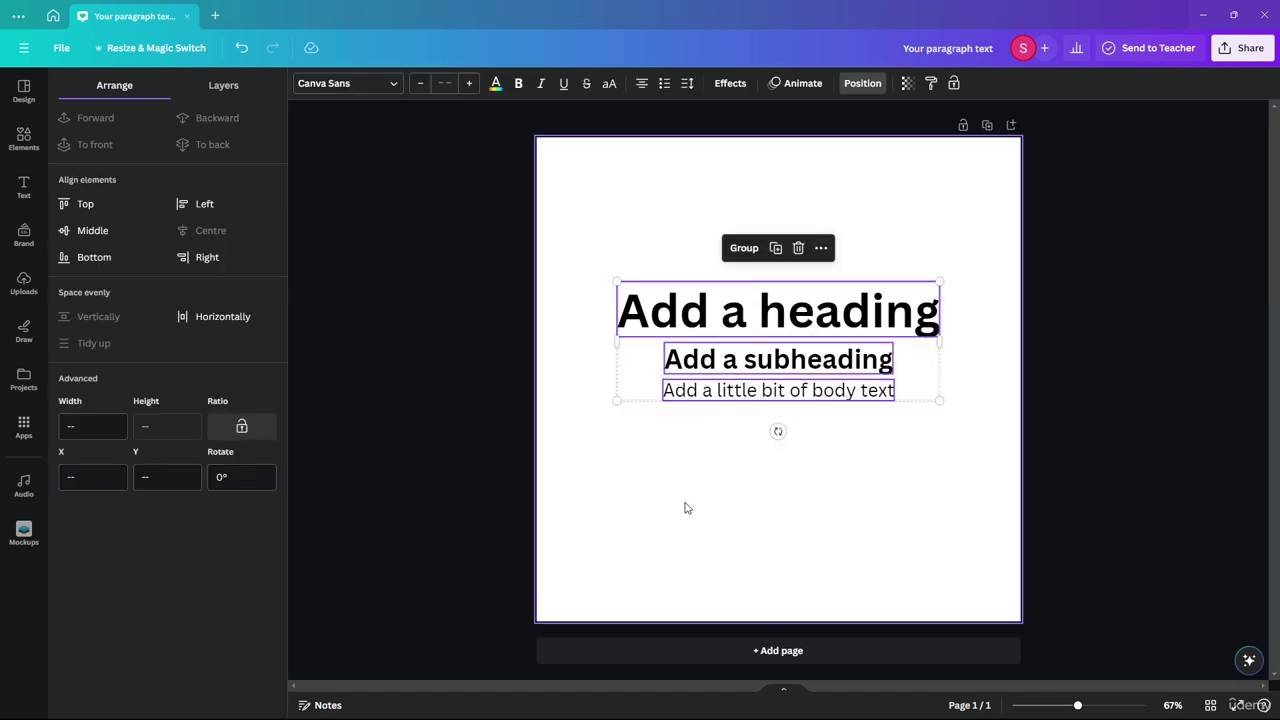
pyautogui.click(685, 443)
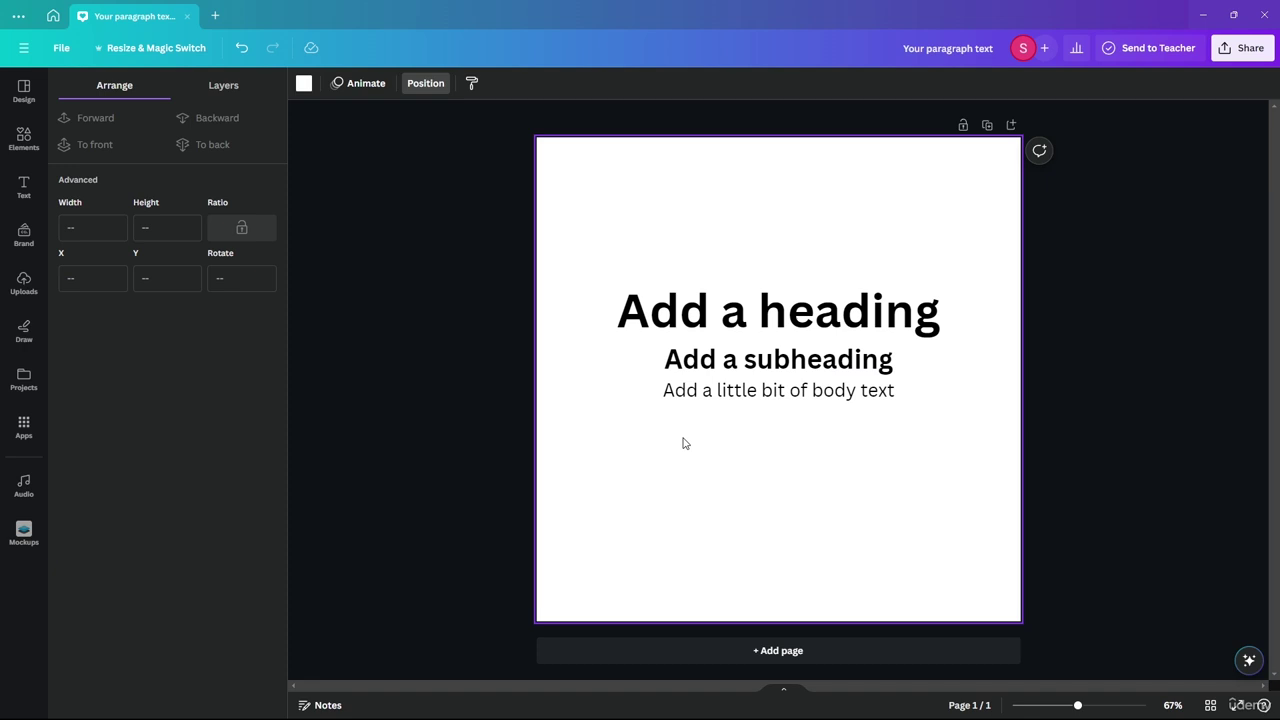
# - Examine the page's layers for the heading, comparing the list of all layers with the overlapping ones
pyautogui.click(745, 307)
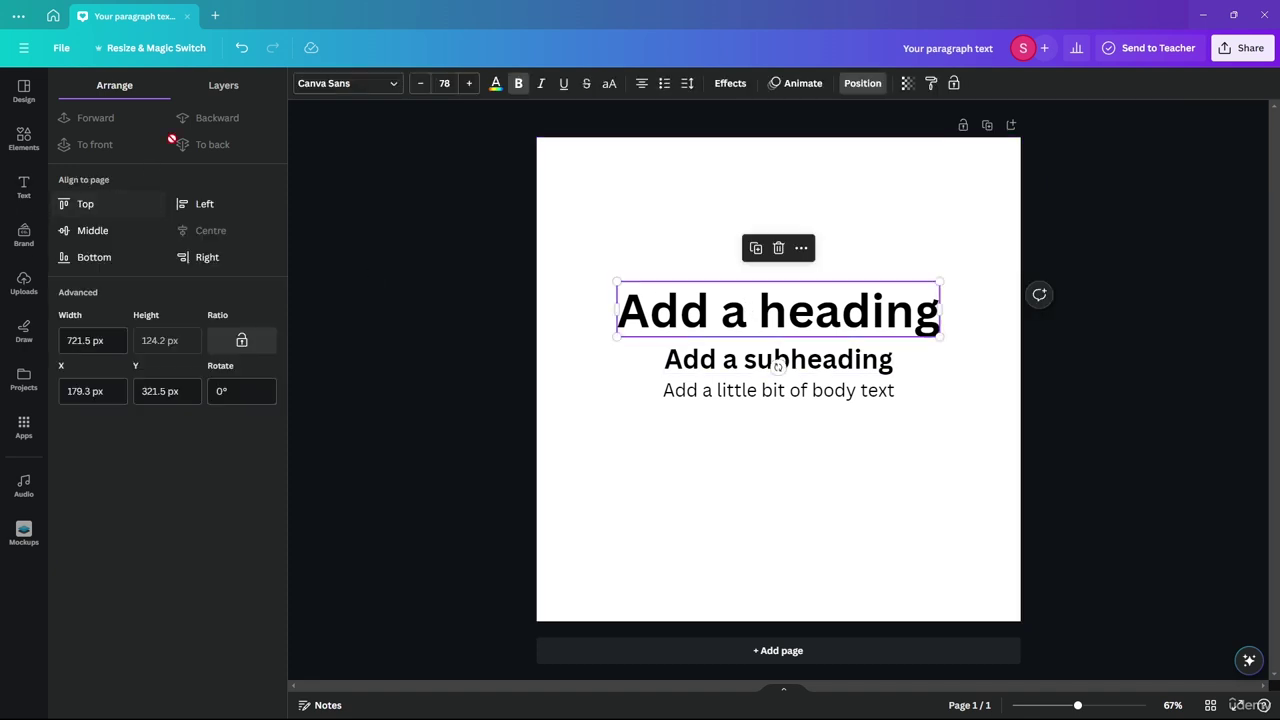
pyautogui.click(222, 90)
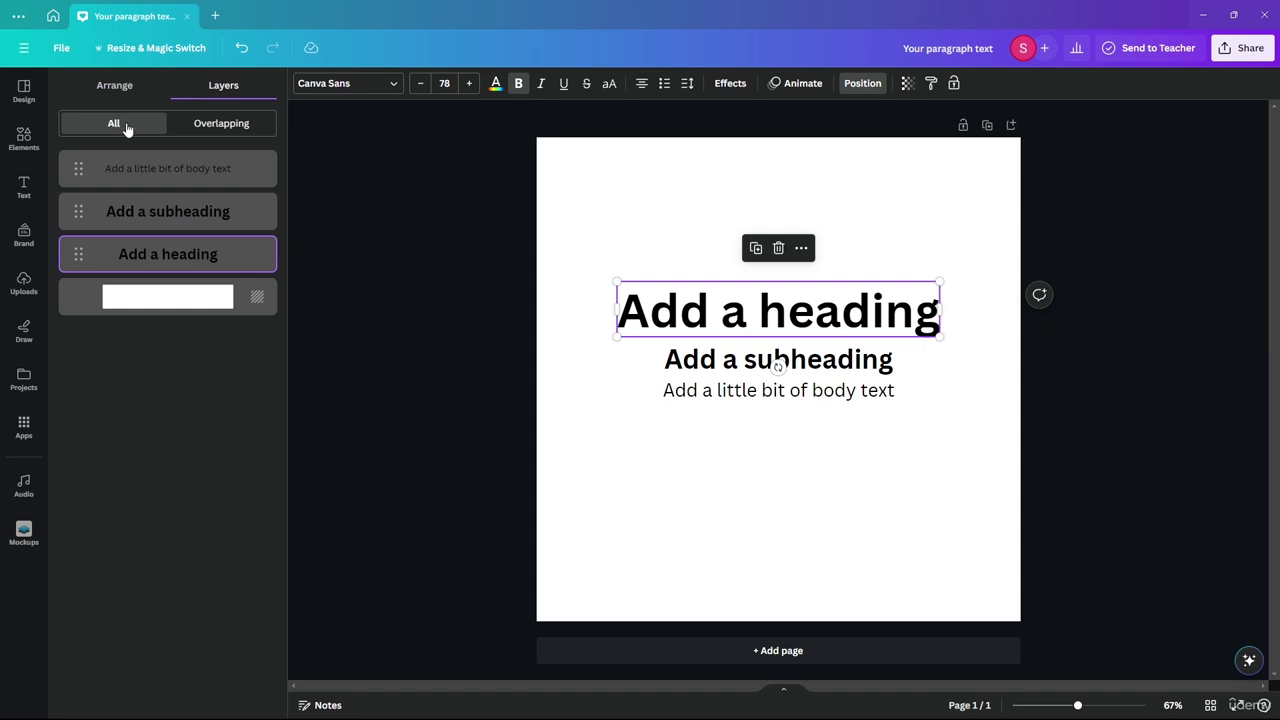
pyautogui.click(217, 125)
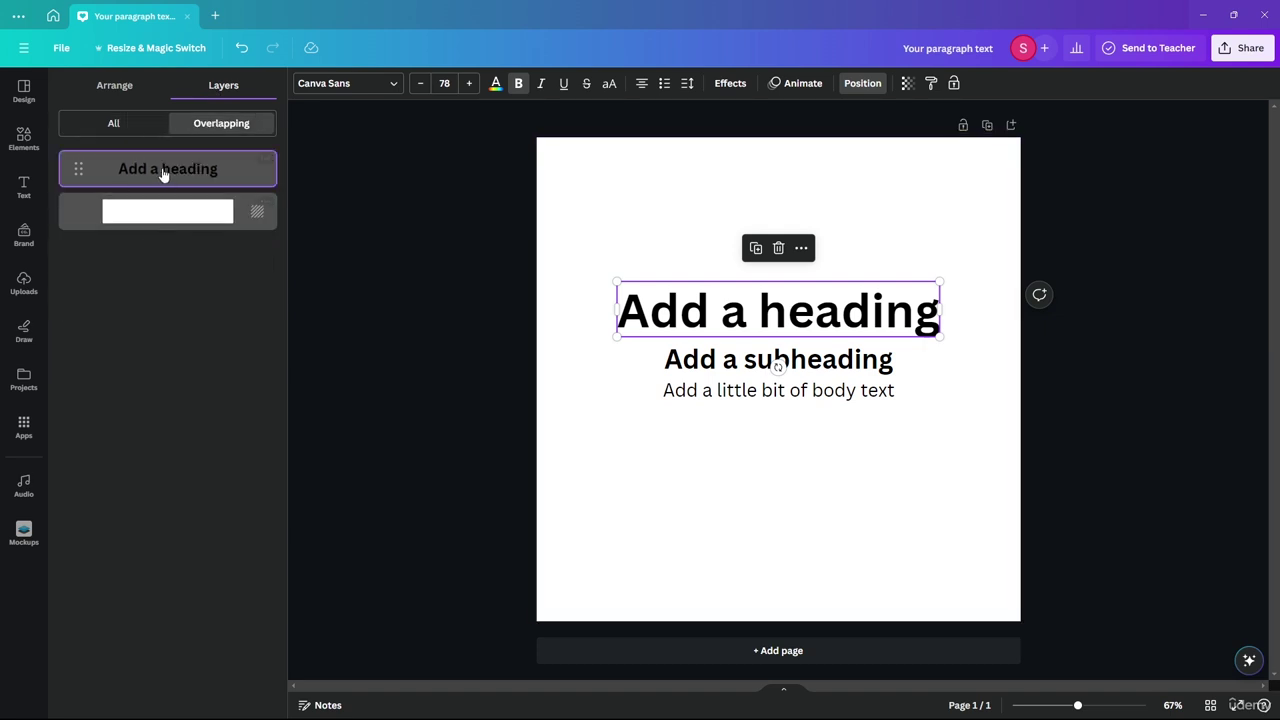
pyautogui.click(110, 218)
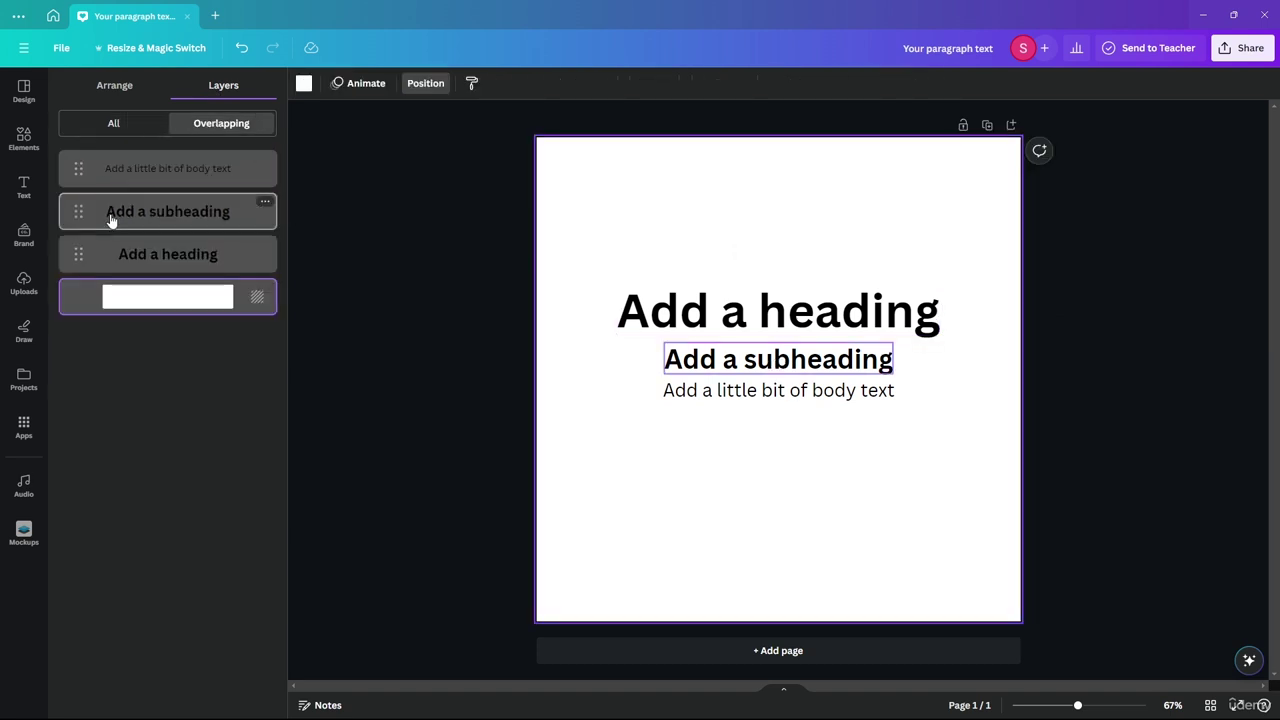
pyautogui.click(99, 131)
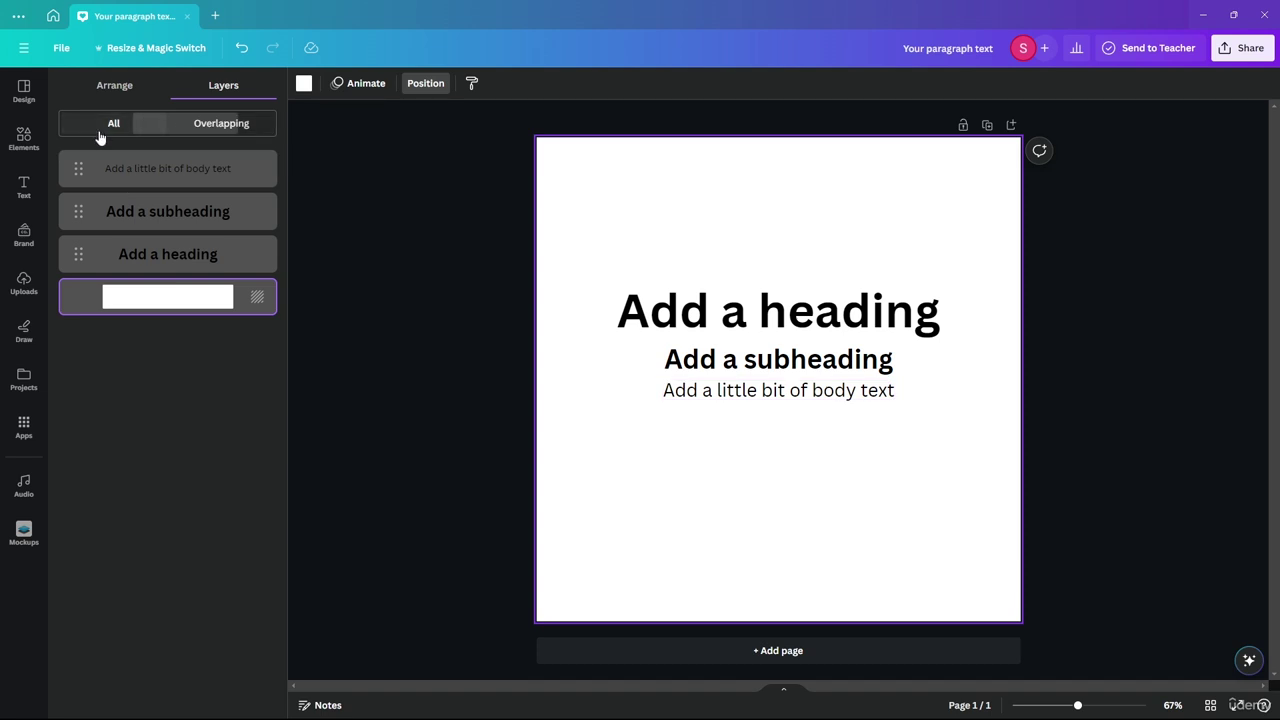
pyautogui.click(188, 262)
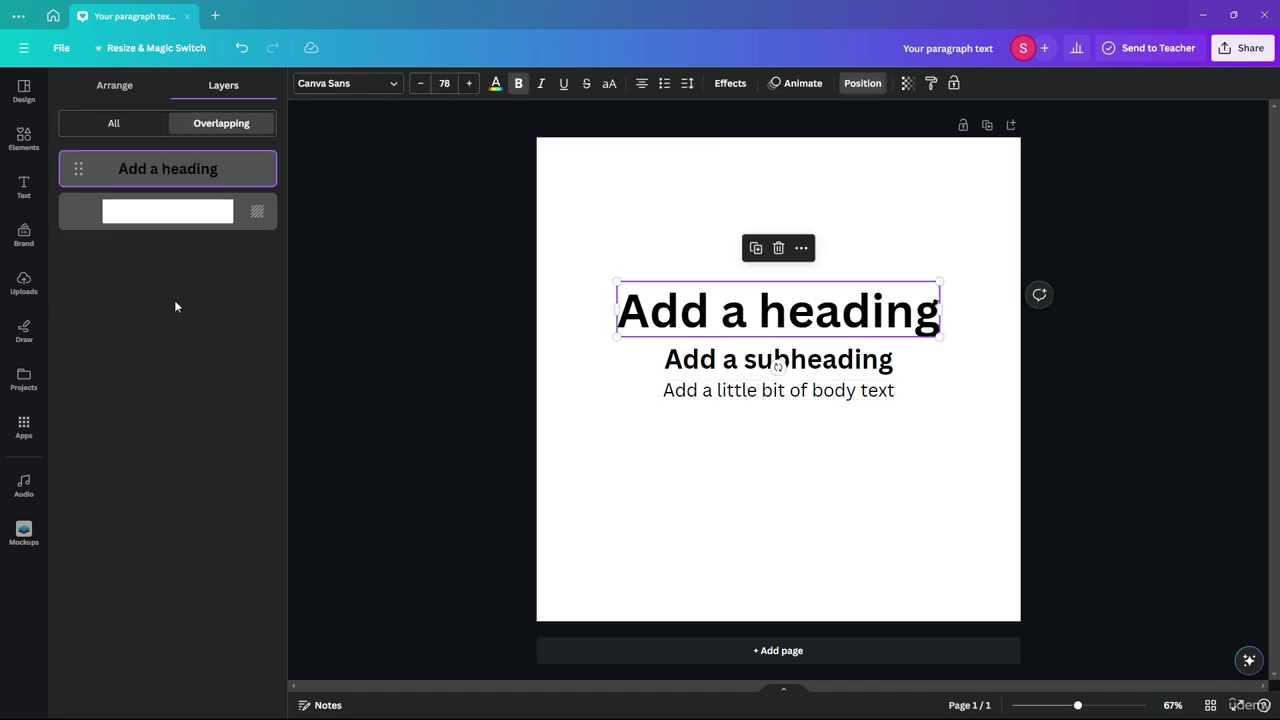
# - List all layers and reorder them so the heading is in front and the body text sits behind the subheading
pyautogui.moveTo(722, 307)
pyautogui.mouseDown()
pyautogui.moveTo(720, 246)
pyautogui.moveTo(725, 313)
pyautogui.mouseUp()
pyautogui.moveTo(71, 172); pyautogui.dragTo(113, 168)
pyautogui.click(113, 123)
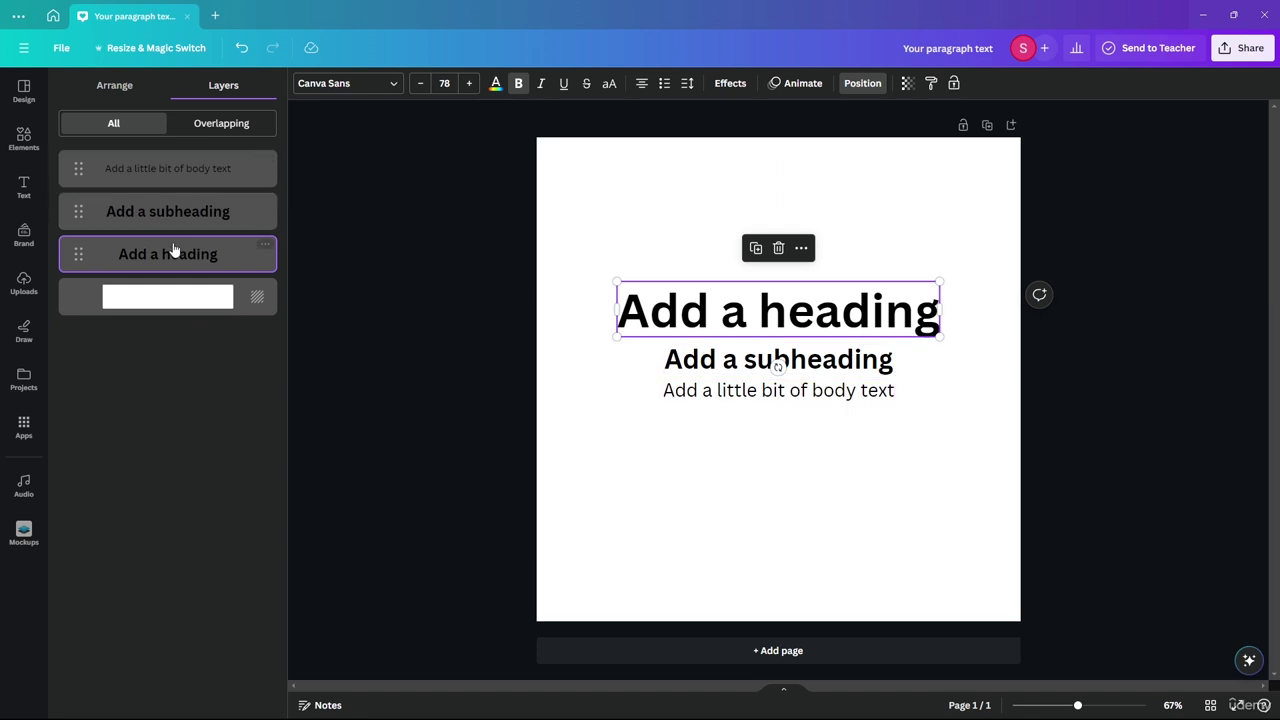
pyautogui.moveTo(153, 259); pyautogui.dragTo(74, 268)
pyautogui.moveTo(76, 168); pyautogui.dragTo(77, 277)
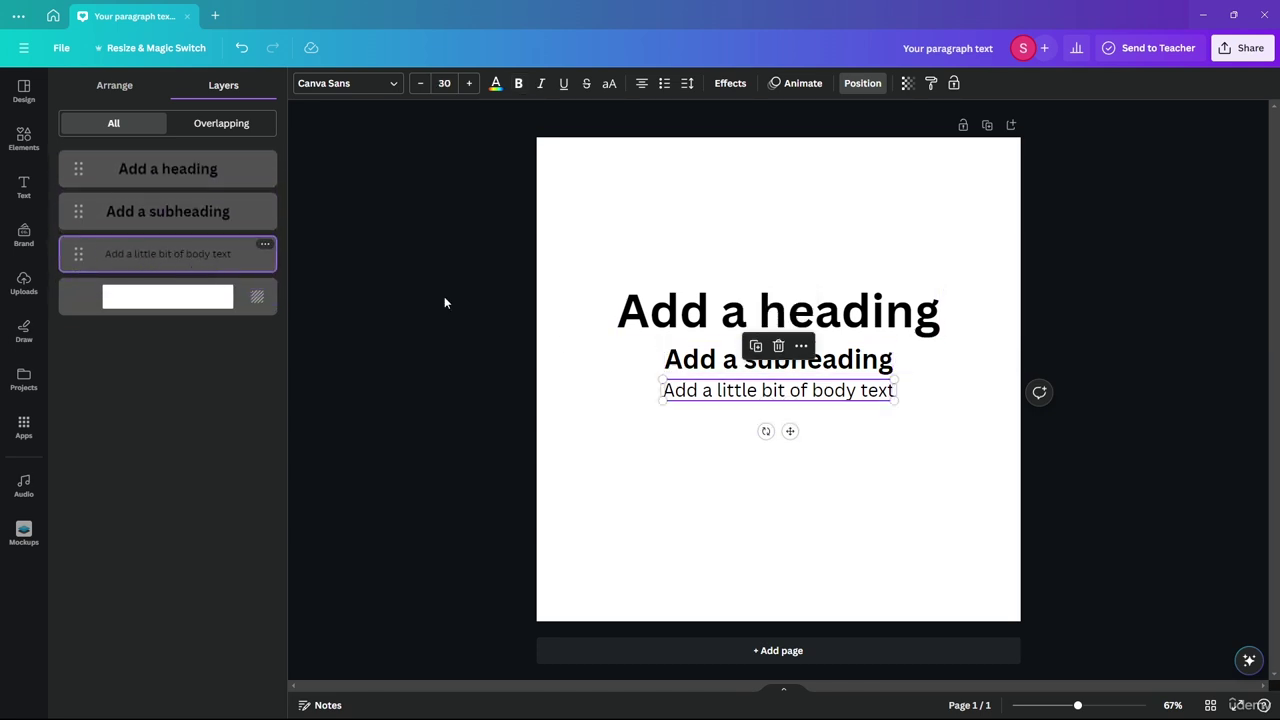
# - Colour the heading text bright red
pyautogui.click(185, 170)
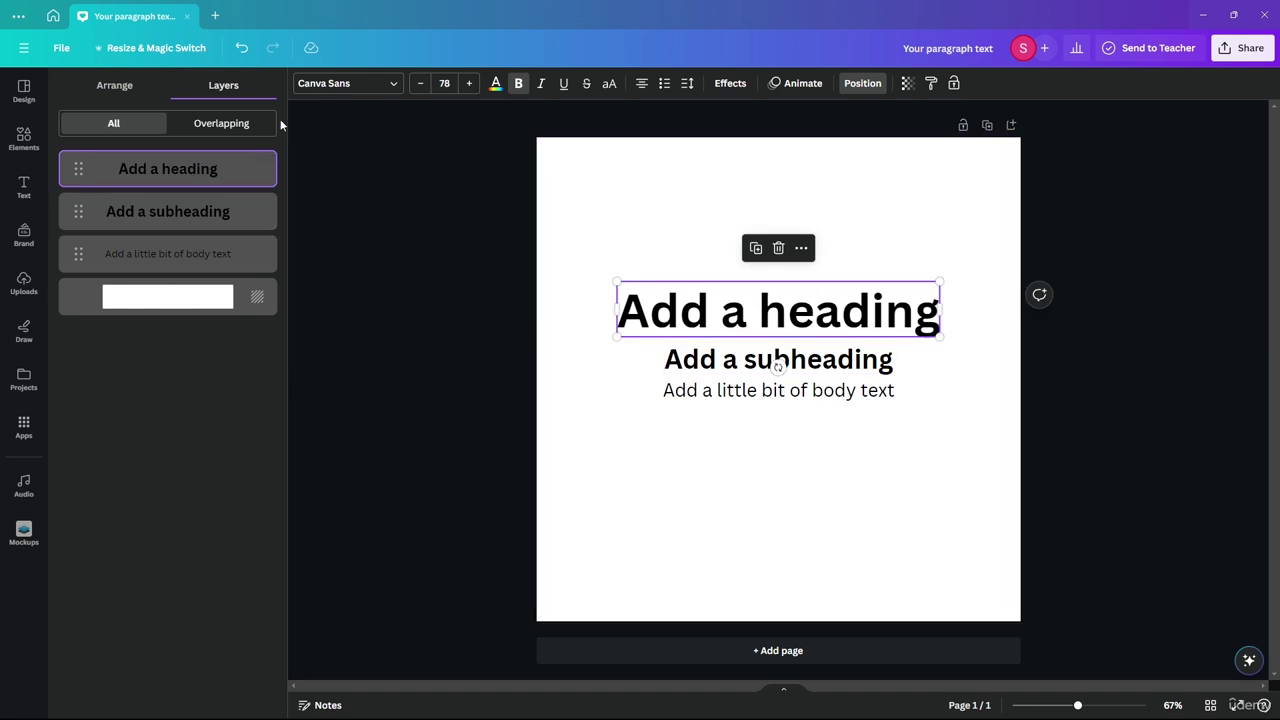
pyautogui.click(492, 83)
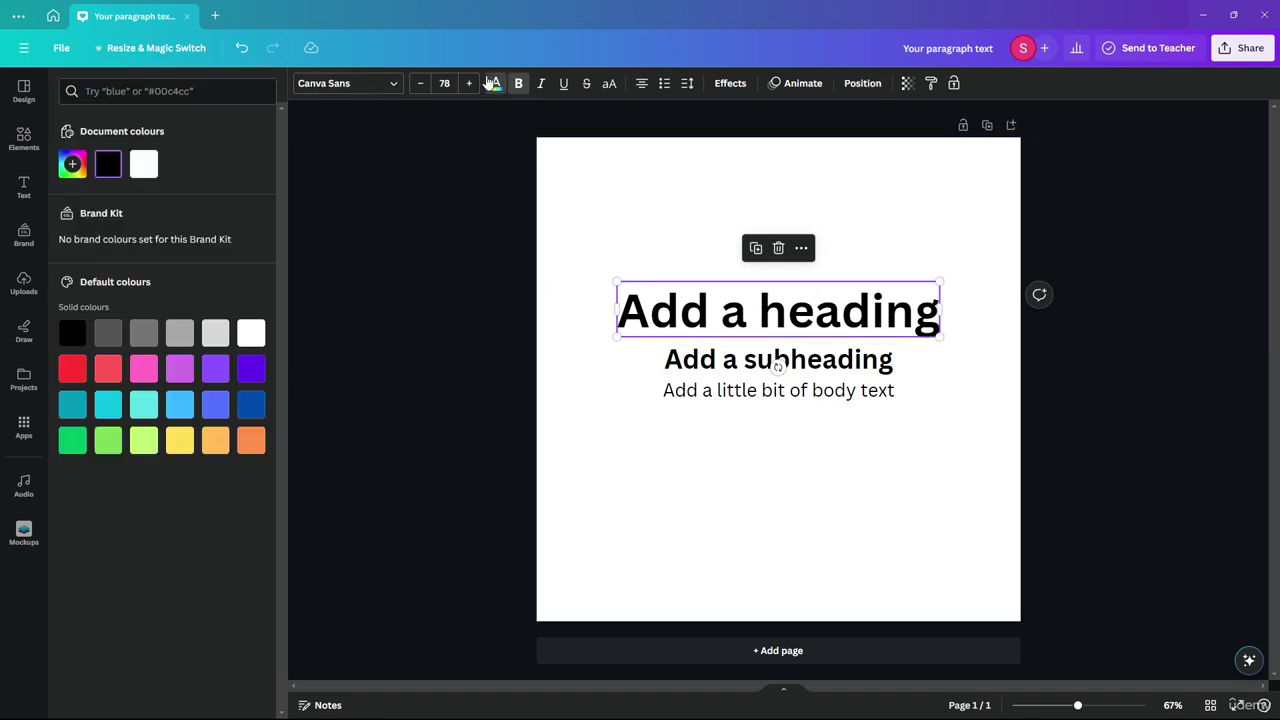
pyautogui.click(72, 369)
# - Colour the subheading light turquoise and the body text orange
pyautogui.click(777, 366)
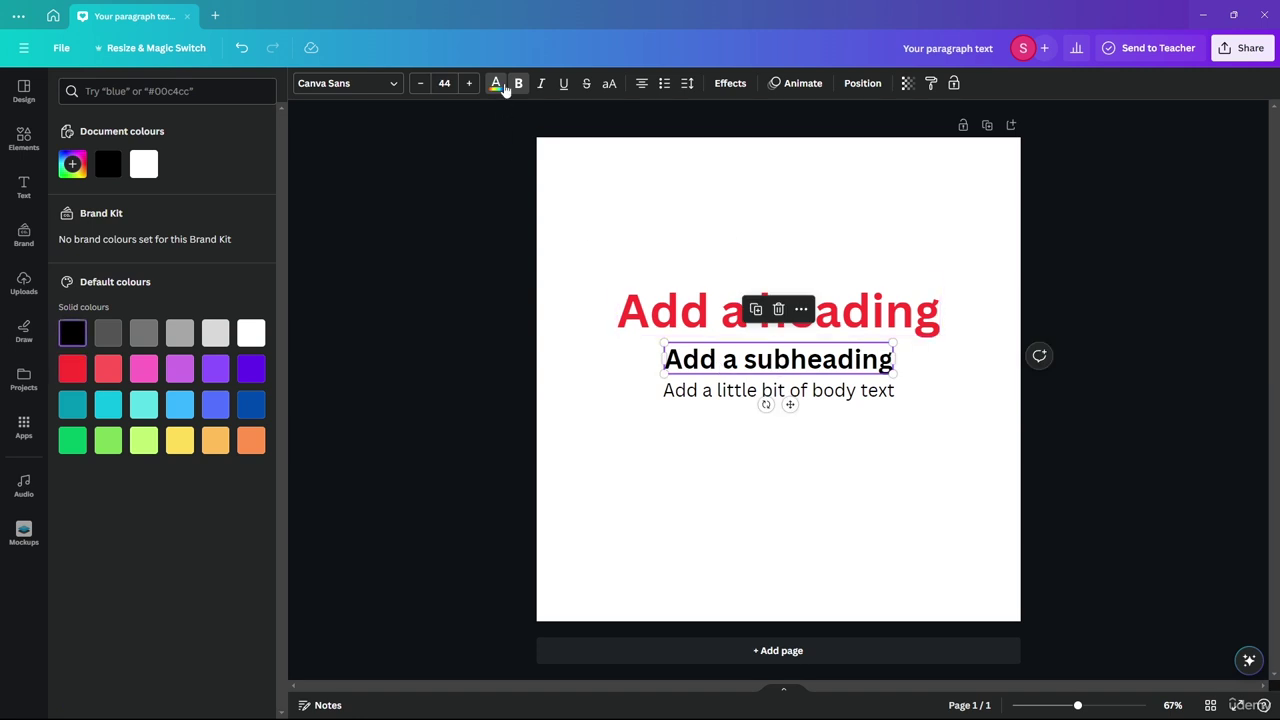
pyautogui.click(143, 404)
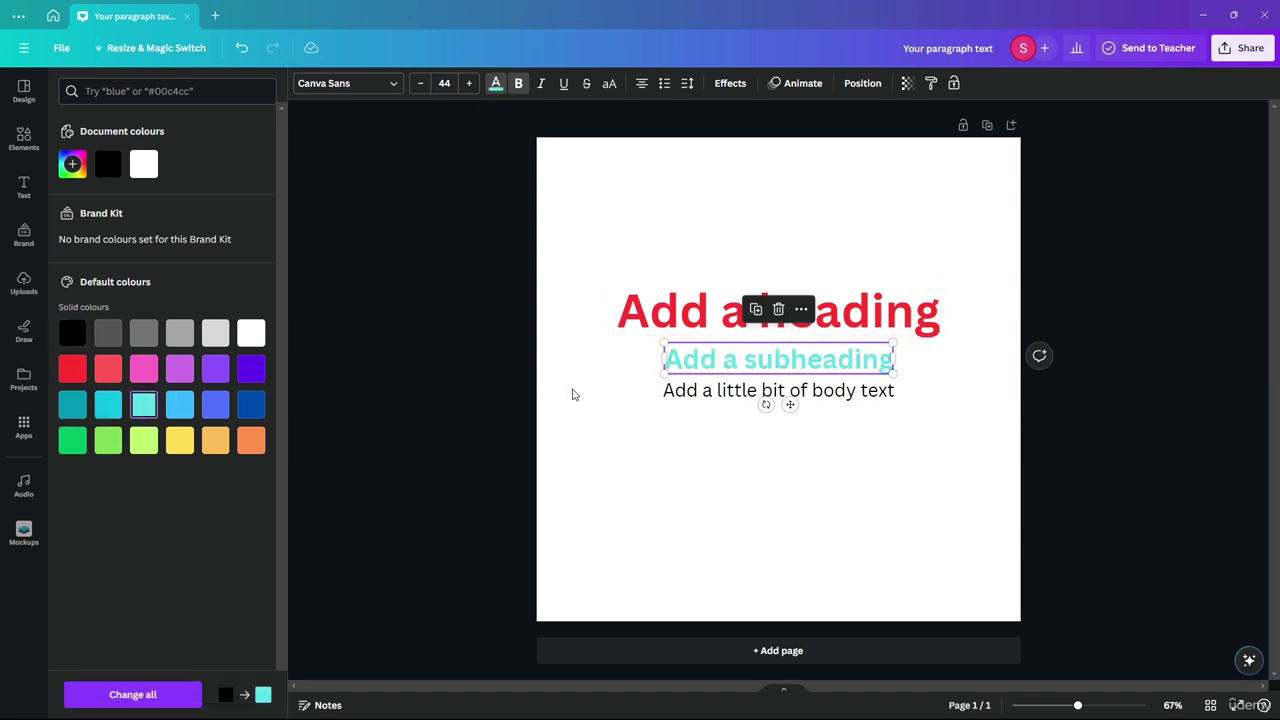
pyautogui.click(690, 391)
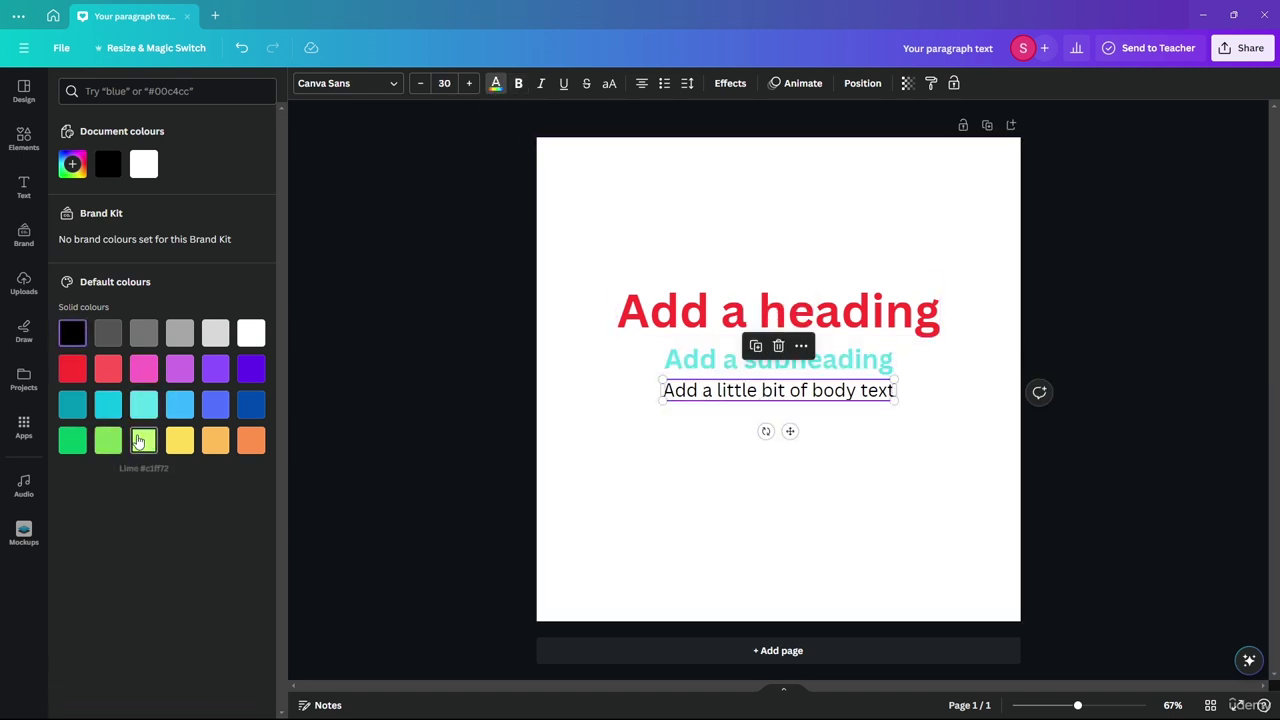
pyautogui.click(250, 440)
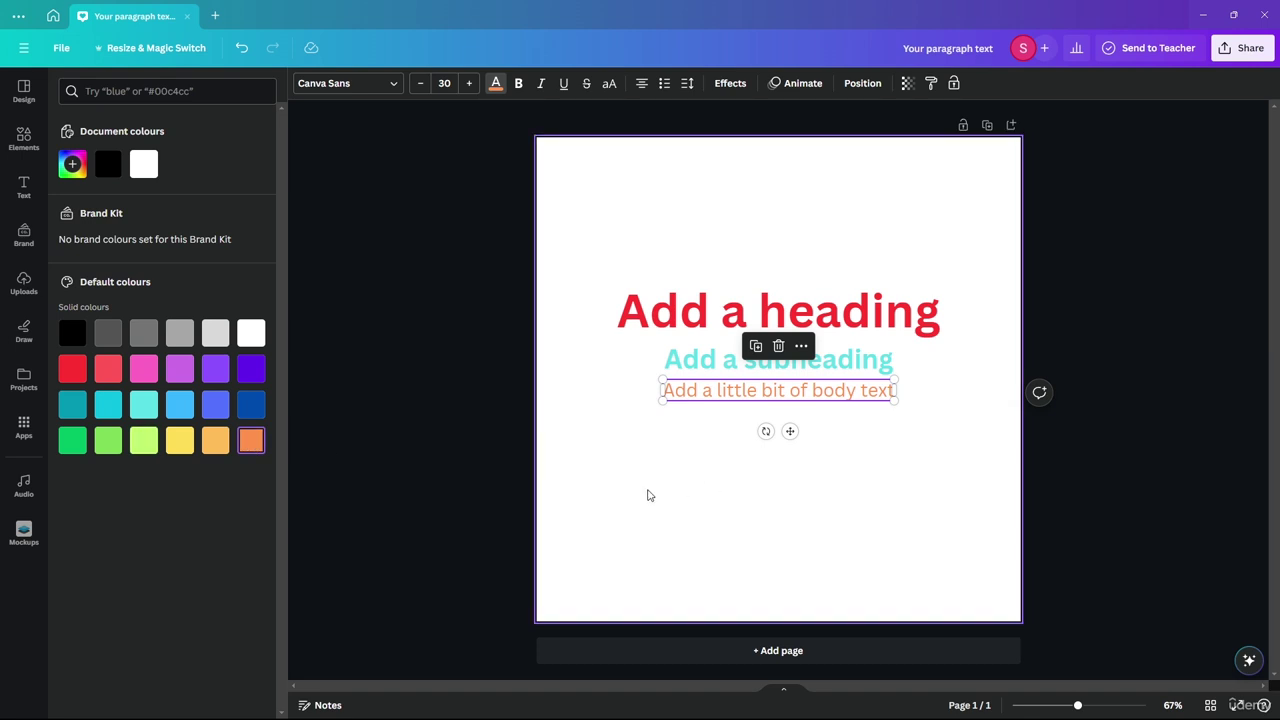
pyautogui.click(647, 495)
# - Examine the layer list with the heading, subheading and body text all selected
pyautogui.moveTo(853, 237); pyautogui.dragTo(706, 434)
pyautogui.click(856, 89)
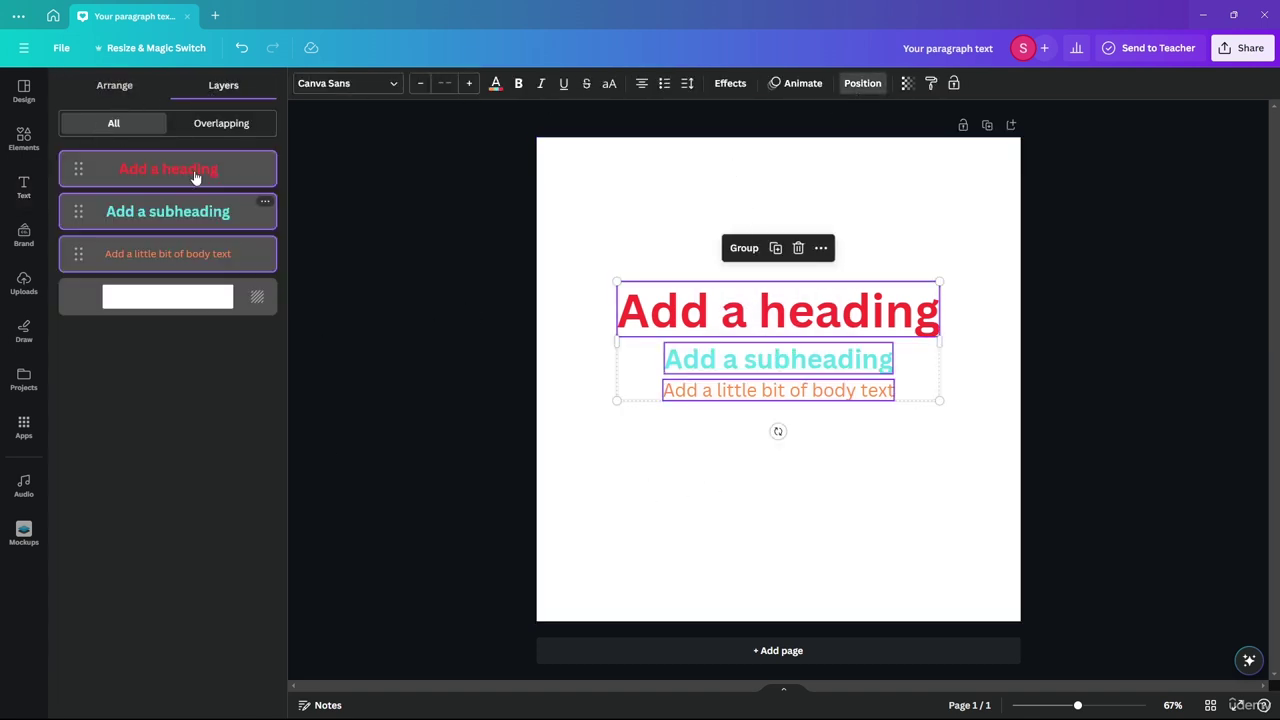
pyautogui.click(552, 402)
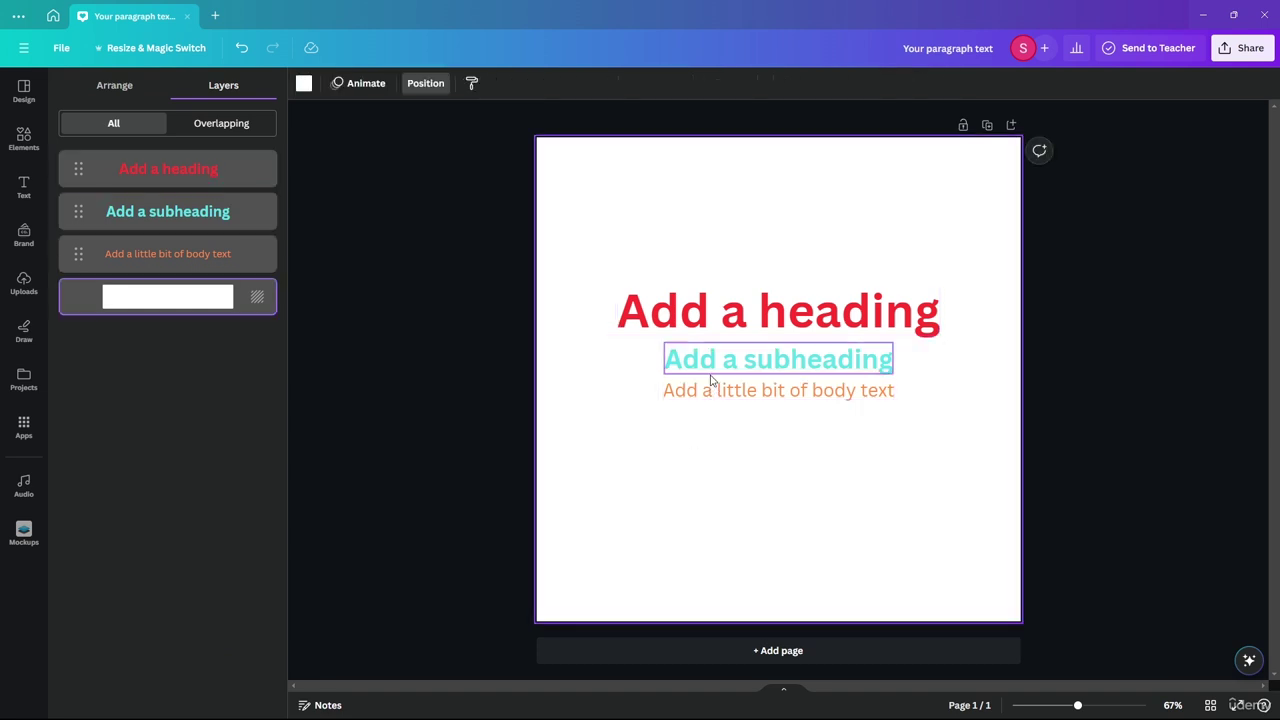
# - Move the subheading and body text over the heading's area to check the stacking order, and undo both moves
pyautogui.moveTo(709, 372); pyautogui.dragTo(690, 320)
pyautogui.moveTo(708, 395); pyautogui.dragTo(712, 310)
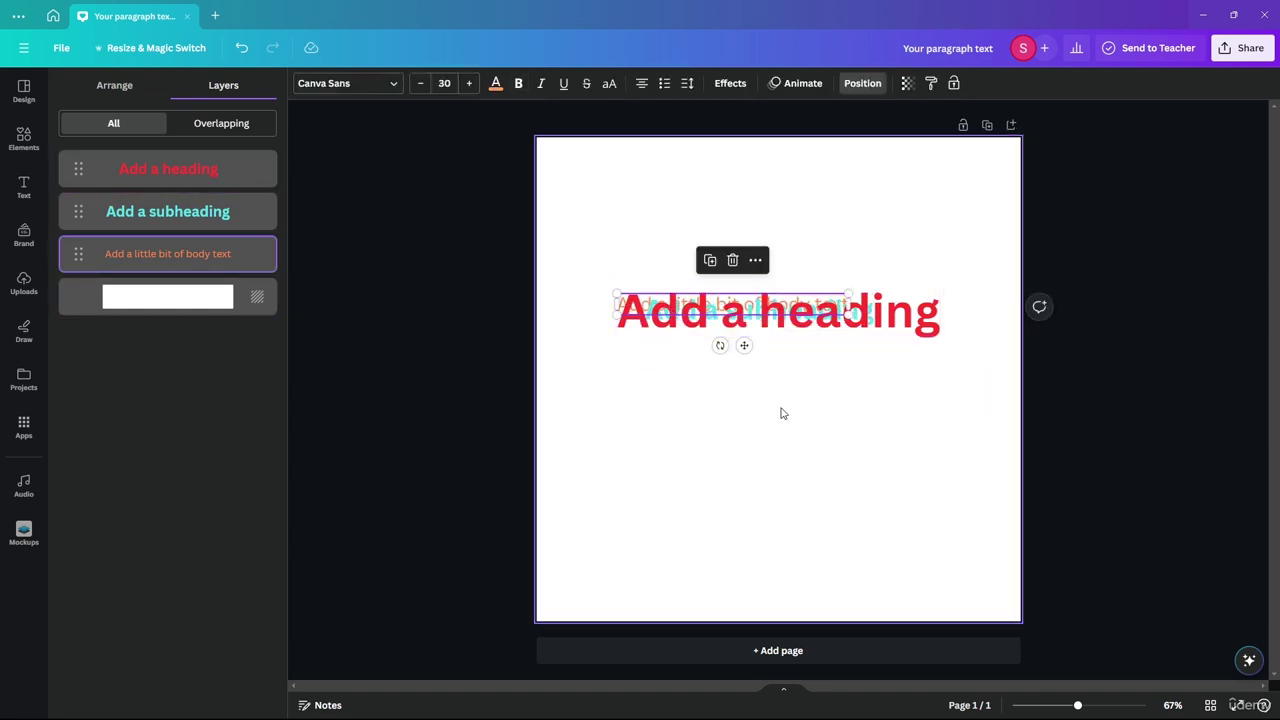
pyautogui.hotkey('ctrl', 'z')
pyautogui.hotkey('ctrl', 'z')
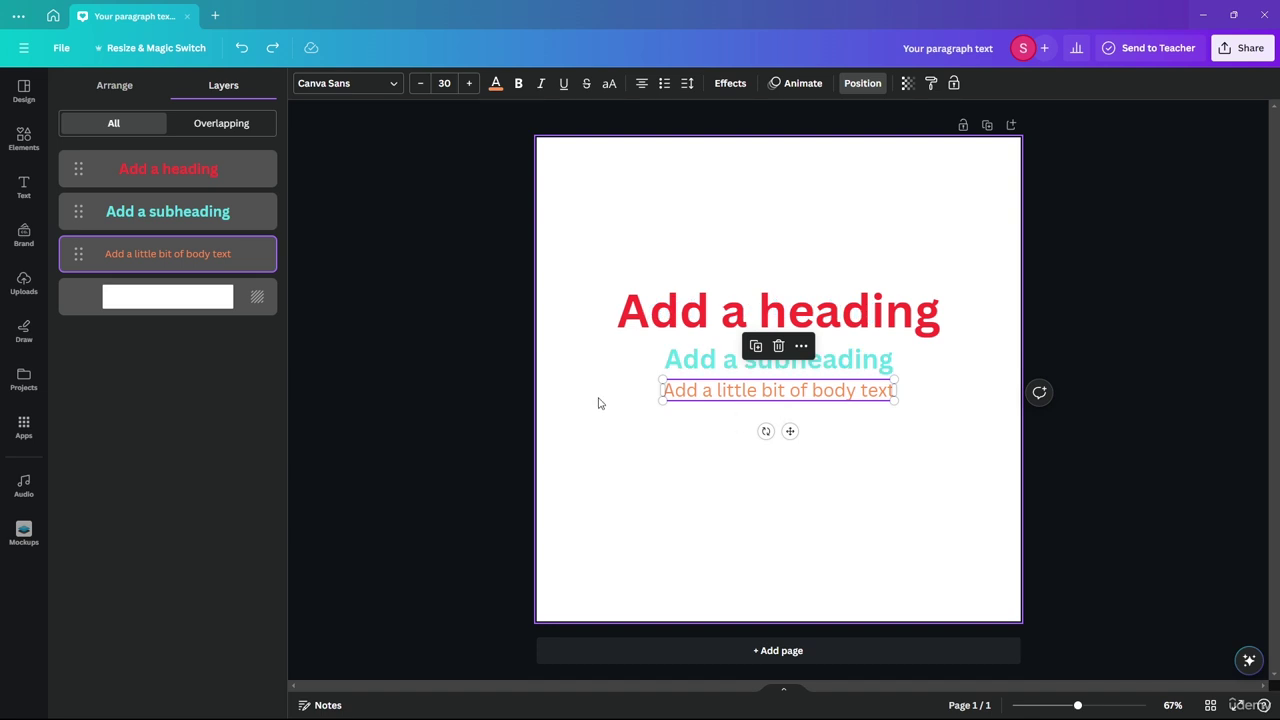
pyautogui.click(684, 487)
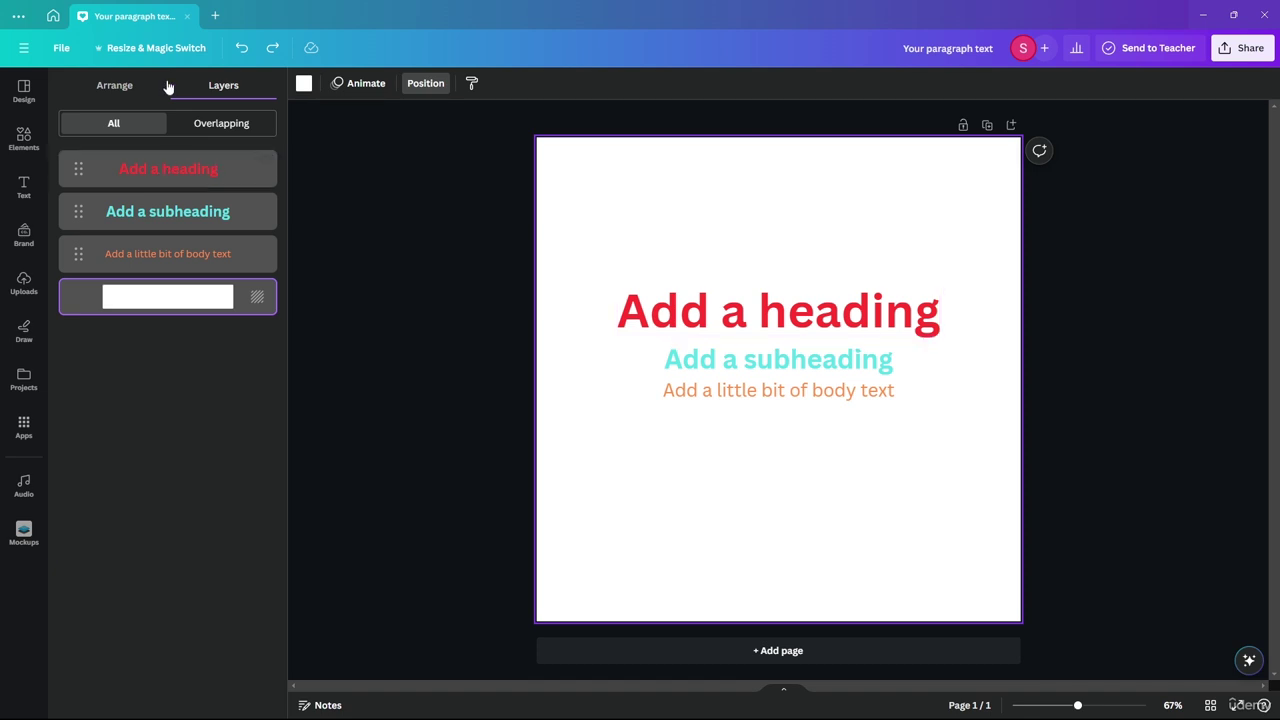
# - Examine the arrangement options for the heading alone and for all three text elements selected together
pyautogui.click(118, 88)
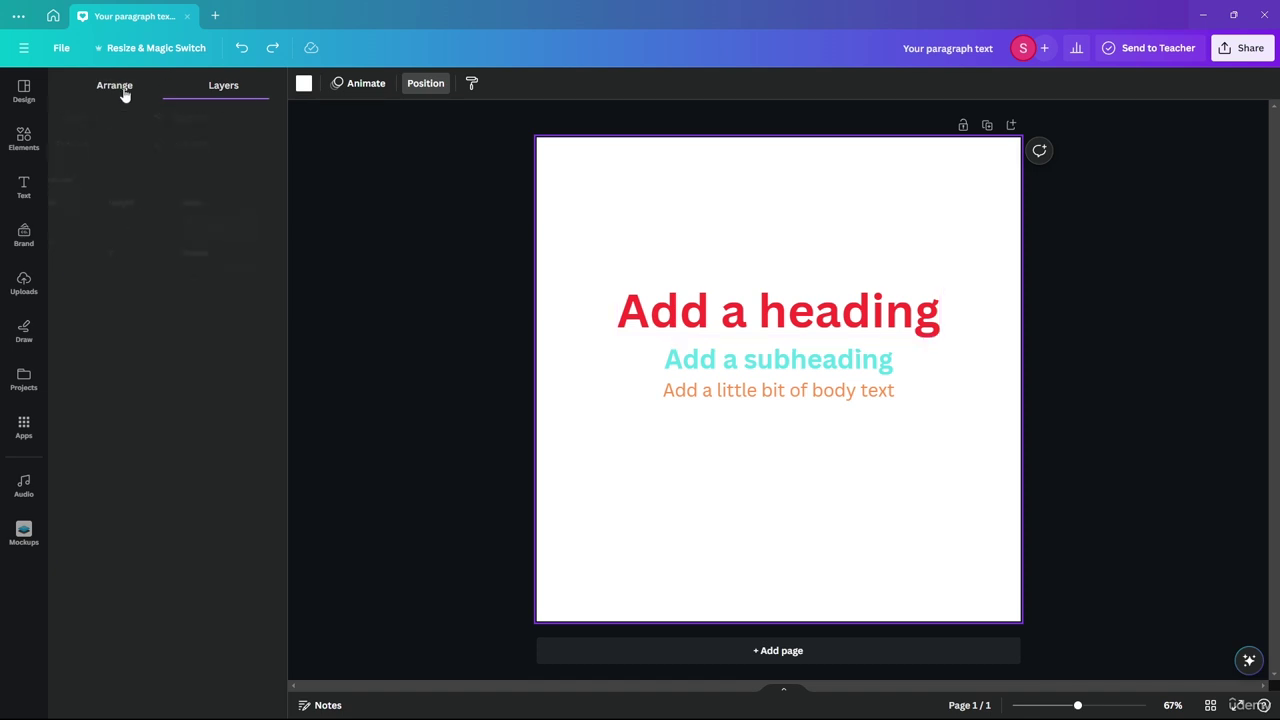
pyautogui.click(630, 330)
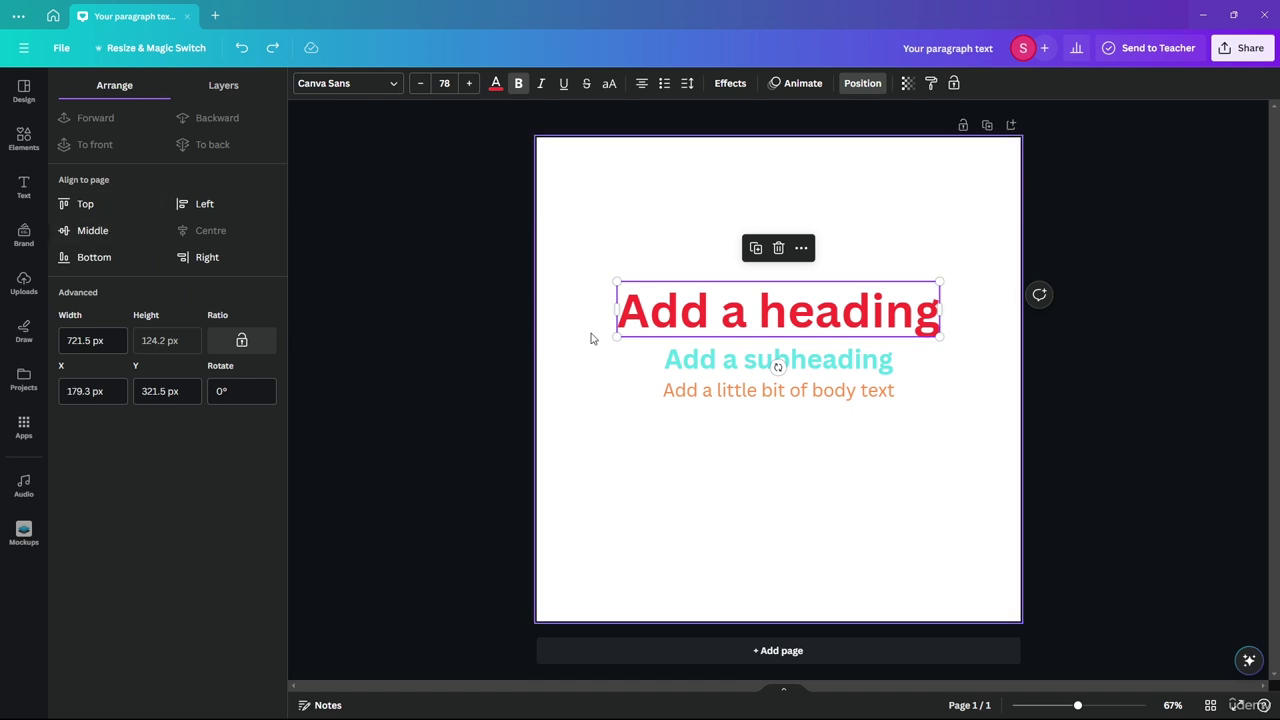
pyautogui.click(688, 501)
pyautogui.moveTo(673, 515); pyautogui.dragTo(760, 235)
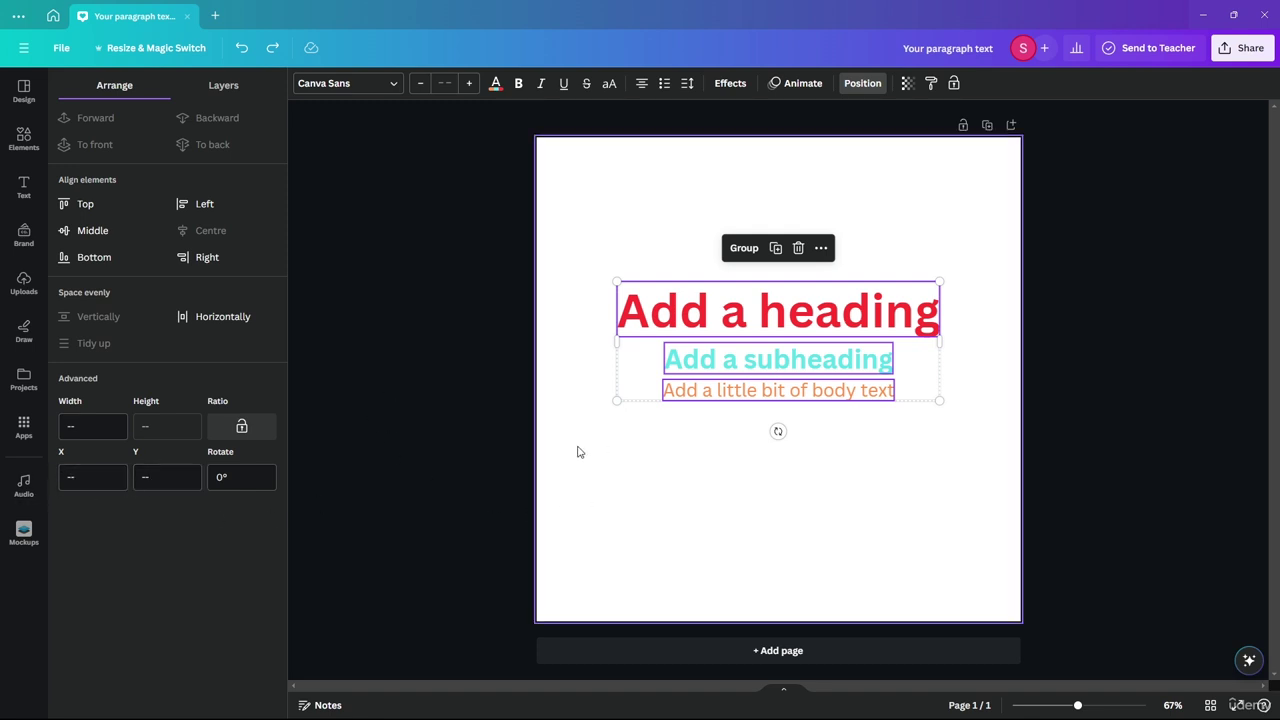
pyautogui.click(556, 407)
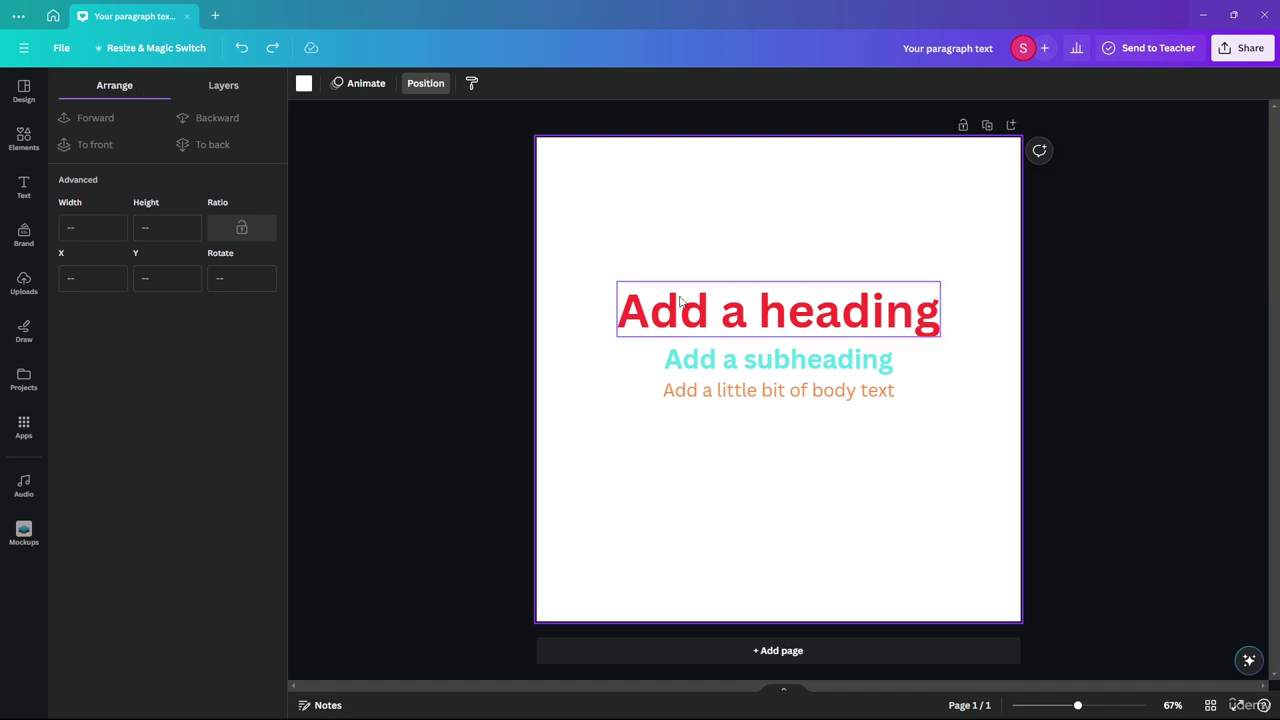
# - Delete the heading, subheading and body text from the page and add the "Insert Coin" font combination in their place
pyautogui.click(12, 190)
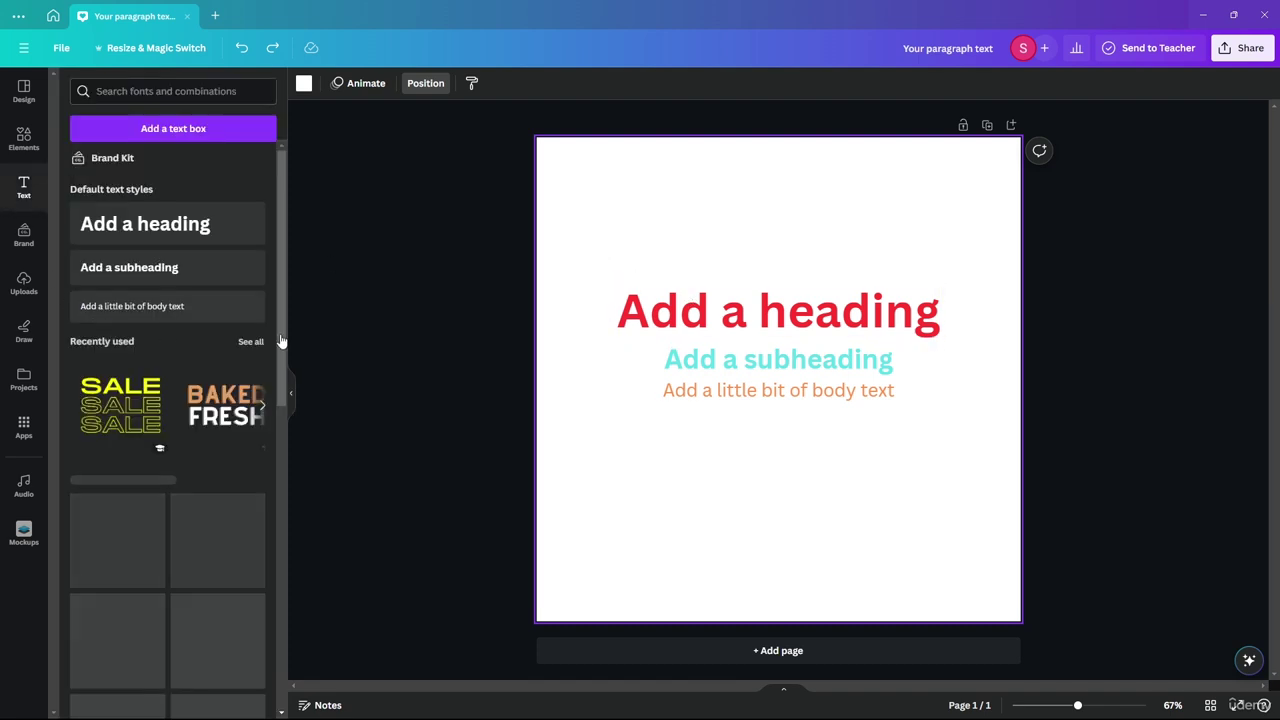
pyautogui.scroll(-10, 128, 285)
pyautogui.hotkey('ctrl', 'a')
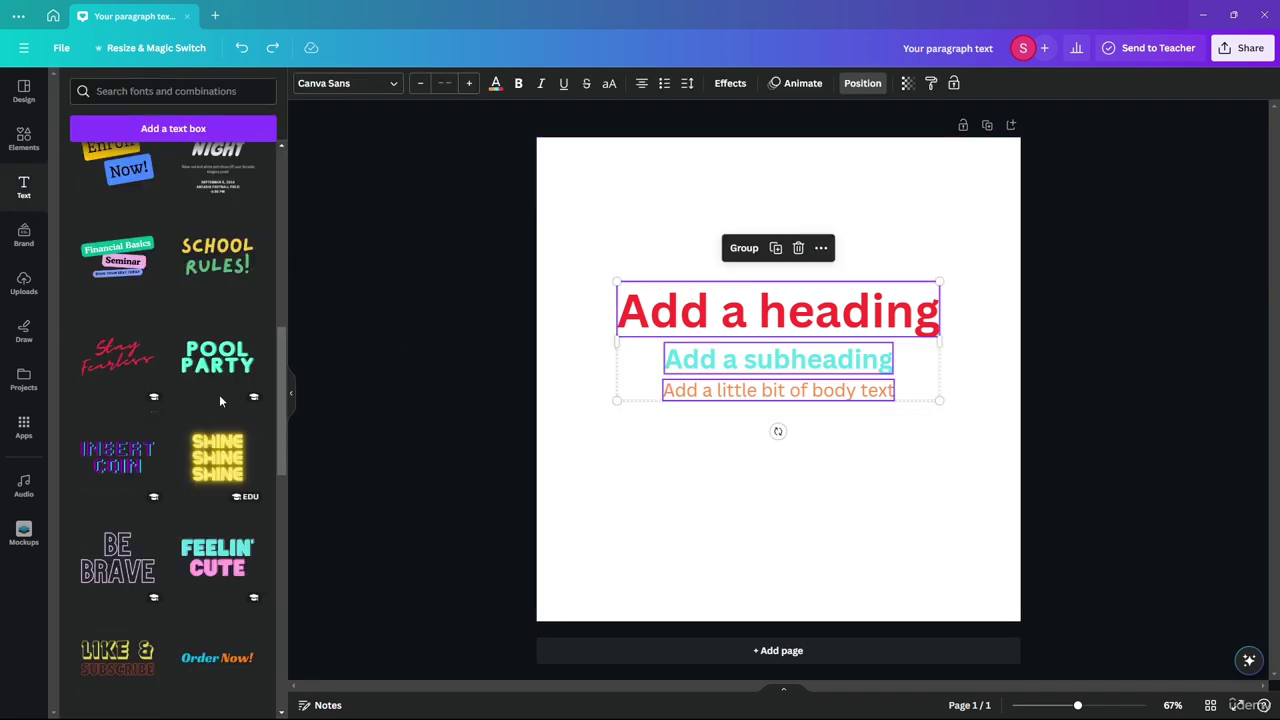
pyautogui.click(658, 446)
pyautogui.moveTo(655, 505); pyautogui.dragTo(834, 231)
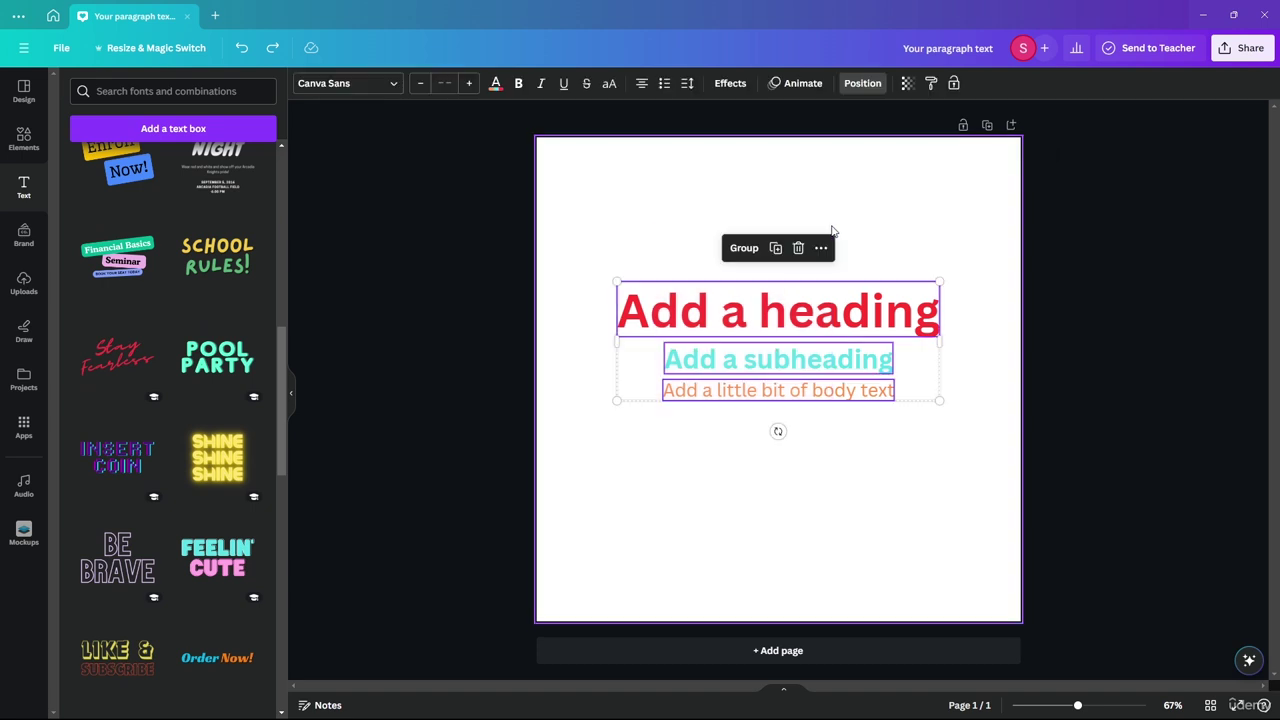
pyautogui.moveTo(655, 478); pyautogui.dragTo(828, 236)
pyautogui.press('Delete')
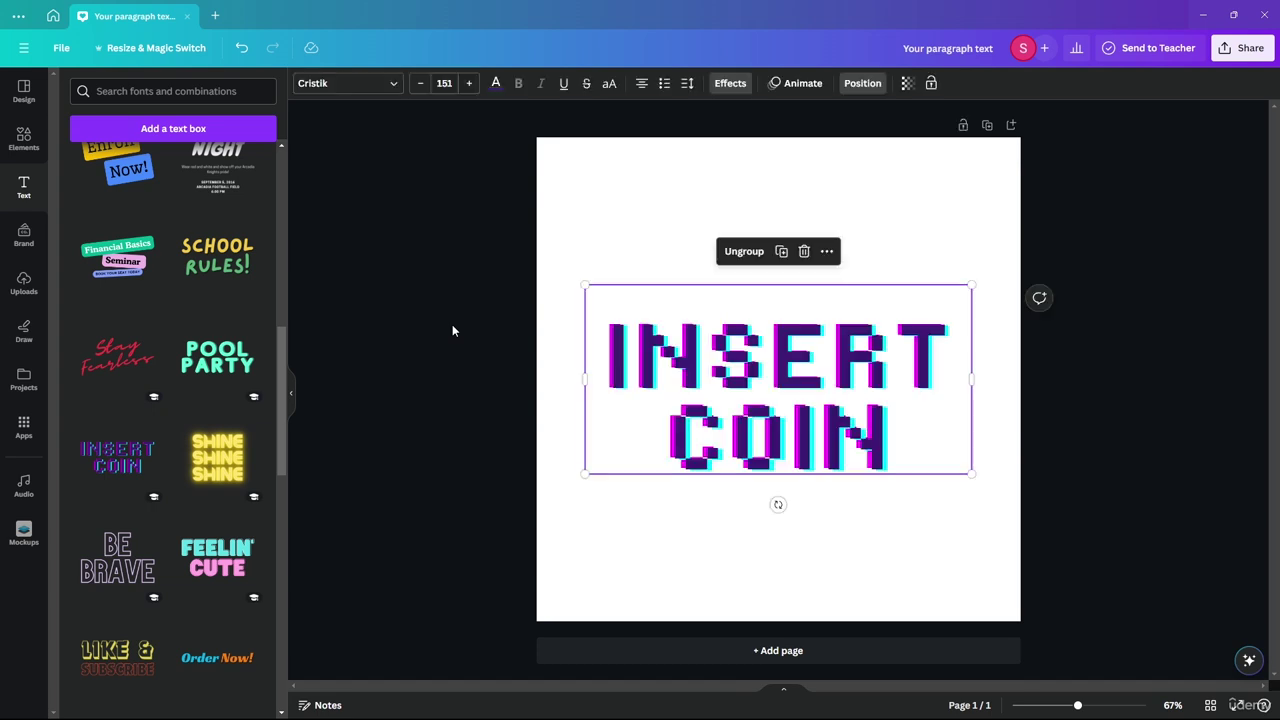
# - Move the grouped "Insert Coin" text around the page and return it to the centre
pyautogui.click(704, 528)
pyautogui.click(806, 369)
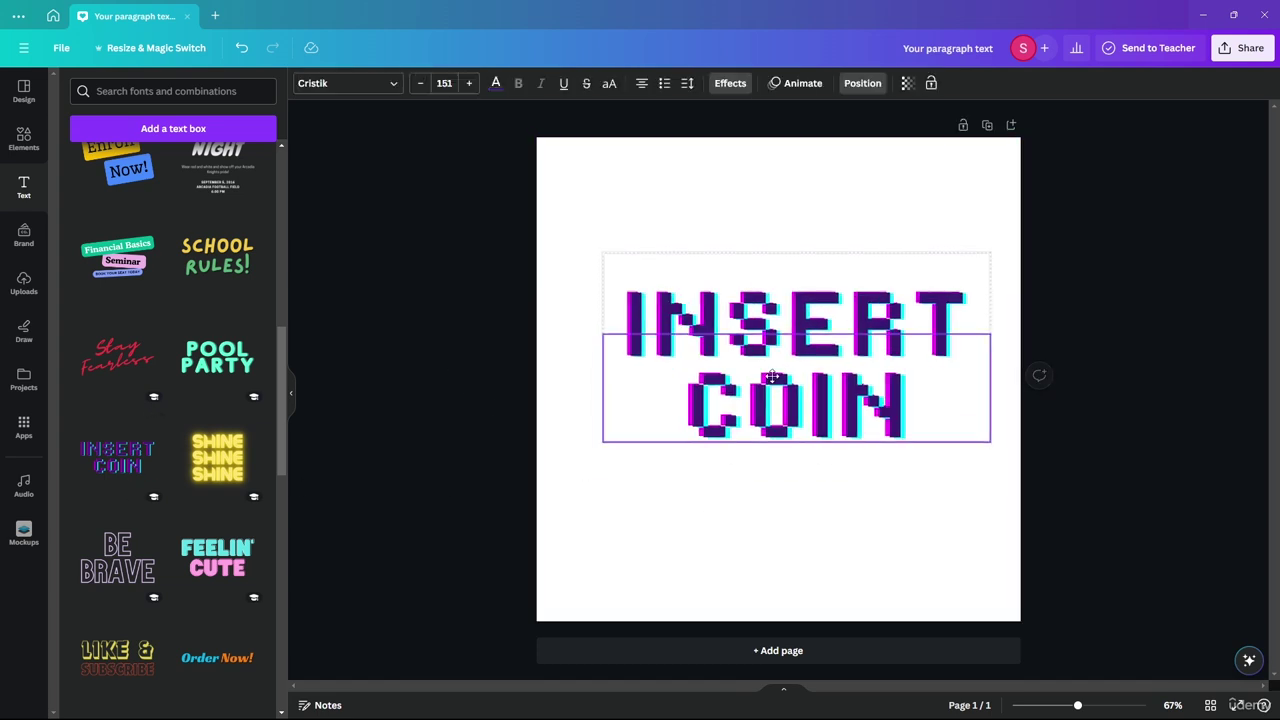
pyautogui.moveTo(806, 369); pyautogui.dragTo(690, 430)
pyautogui.click(662, 502)
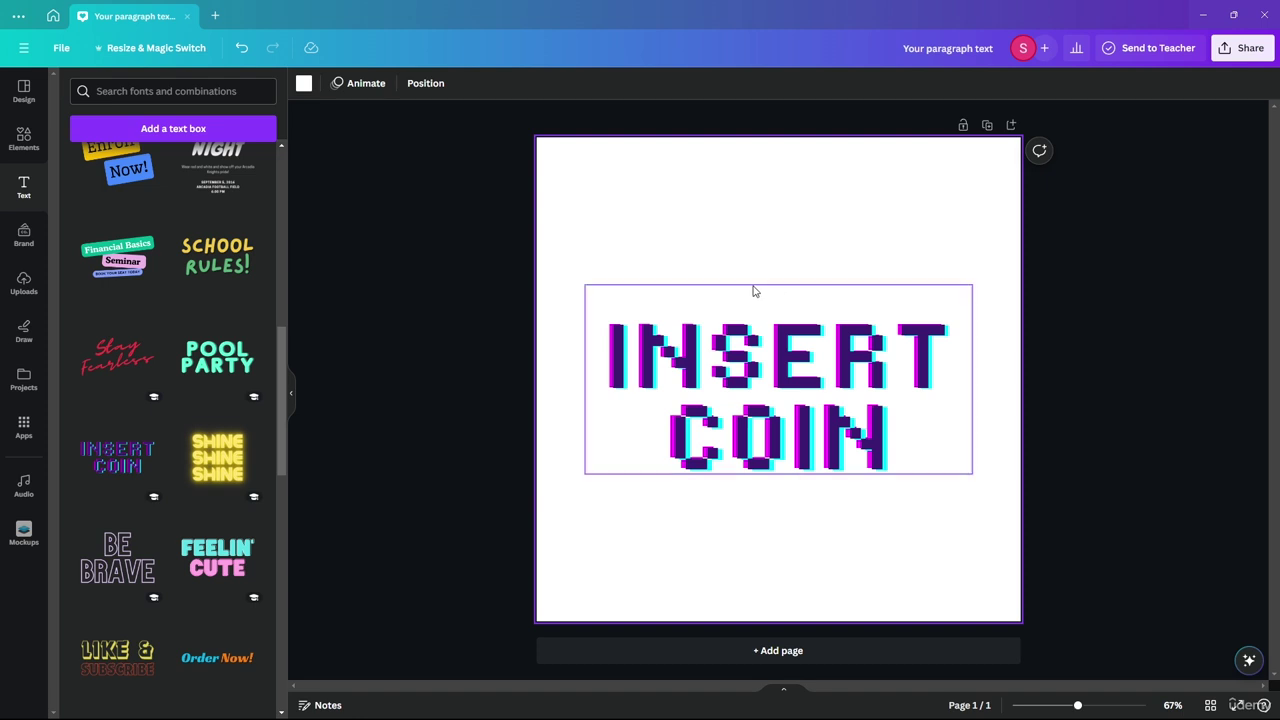
# - Ungroup the "Insert Coin" text into its two separate words
pyautogui.click(746, 372)
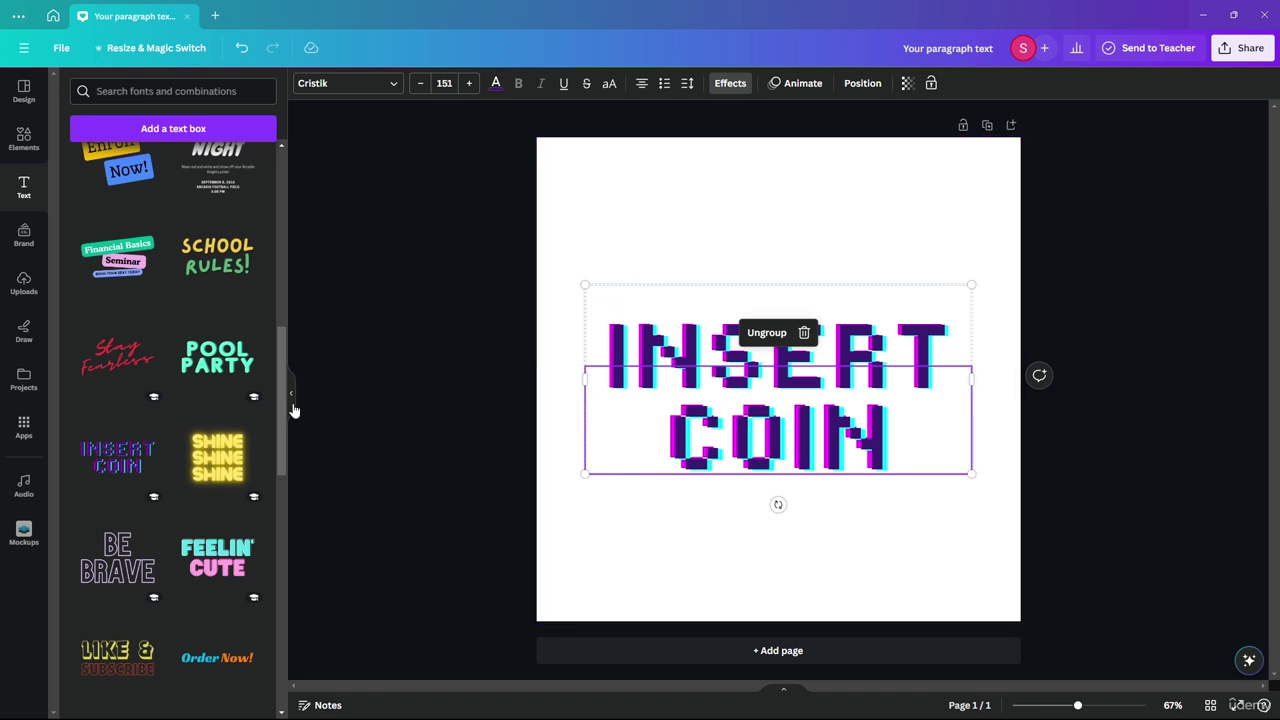
pyautogui.click(488, 411)
pyautogui.click(697, 400)
pyautogui.rightClick(679, 409)
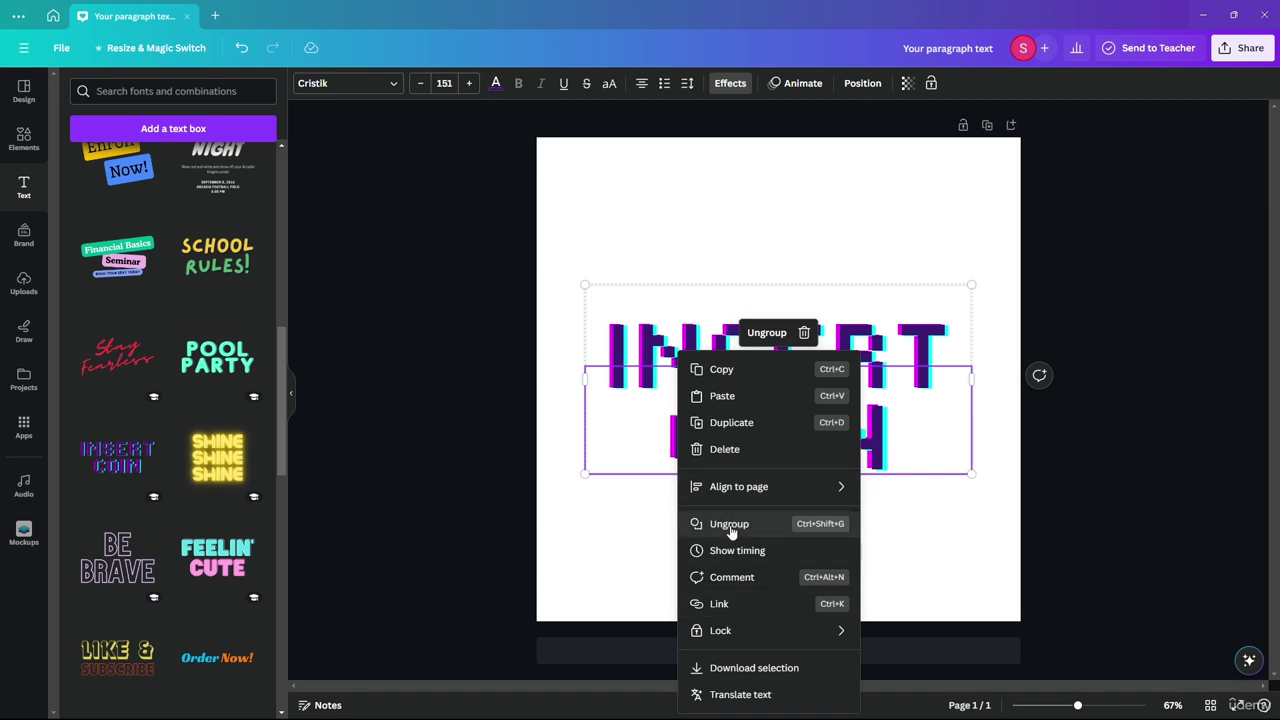
pyautogui.click(737, 535)
pyautogui.click(634, 537)
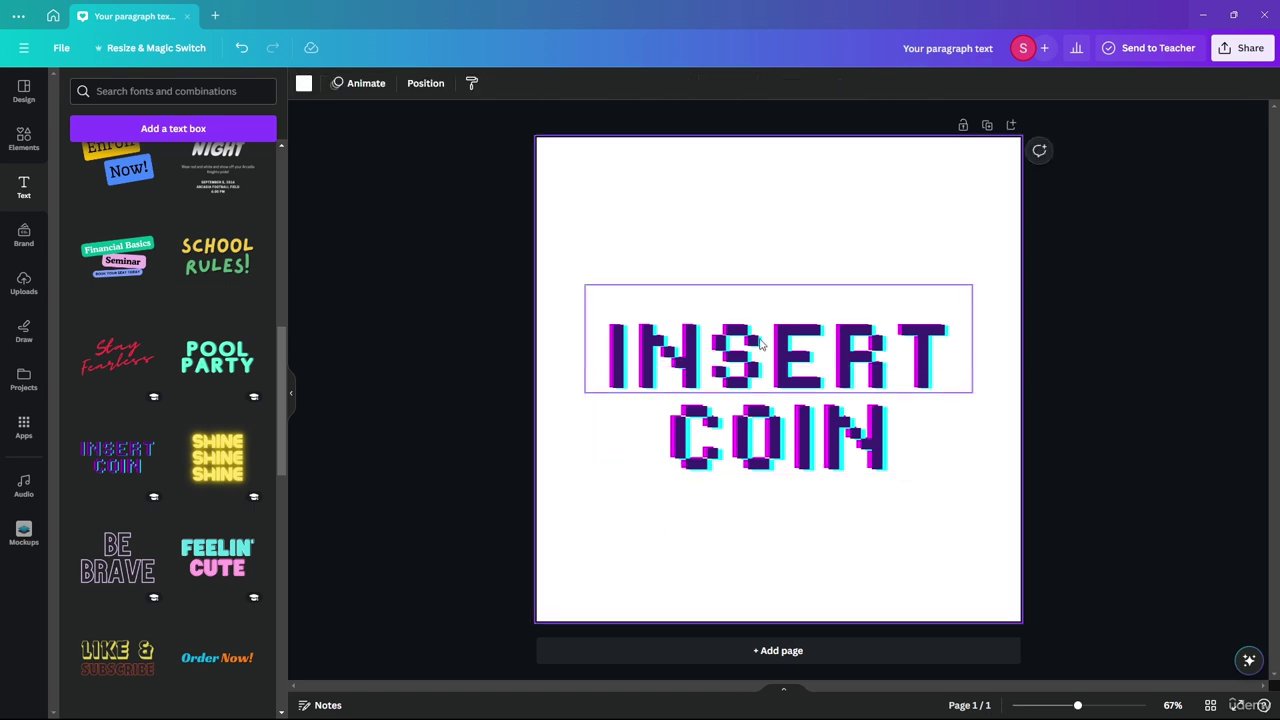
# - Move INSERT upwards and COIN slightly up as separate elements, and bring INSERT back down closer to COIN
pyautogui.moveTo(760, 340); pyautogui.dragTo(758, 301)
pyautogui.moveTo(761, 450); pyautogui.dragTo(761, 445)
pyautogui.click(792, 300)
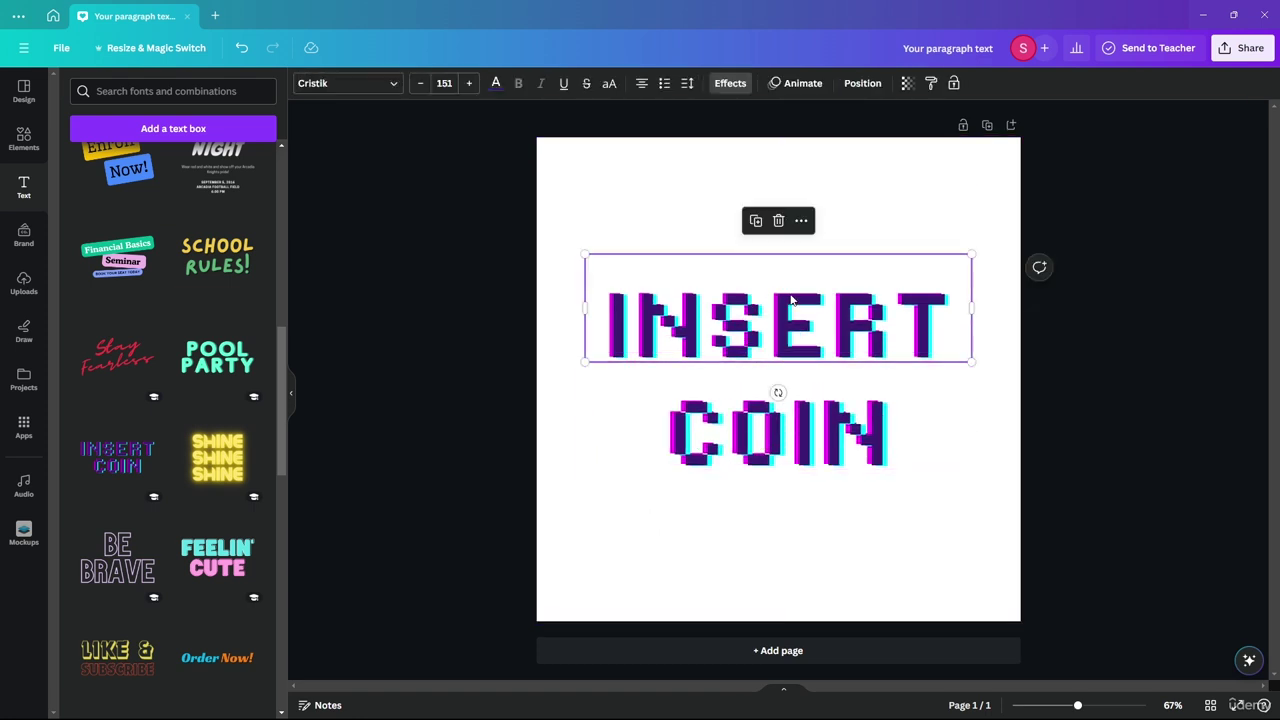
pyautogui.moveTo(792, 300)
pyautogui.mouseDown()
pyautogui.moveTo(791, 277)
pyautogui.moveTo(791, 321)
pyautogui.mouseUp()
# - Enter the text of INSERT and COIN in turn, placing the text cursor at several spots to check that each is editable
pyautogui.doubleClick(791, 321)
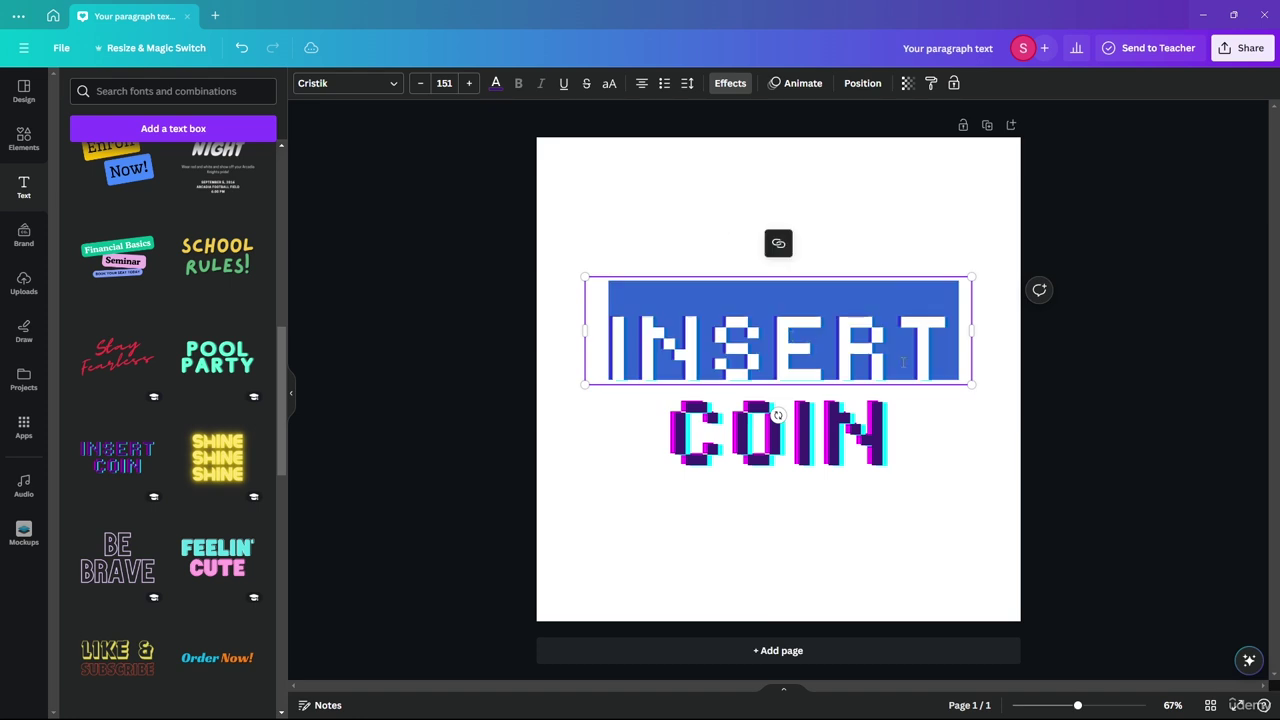
pyautogui.click(915, 355)
pyautogui.click(836, 350)
pyautogui.click(858, 438)
pyautogui.doubleClick(860, 440)
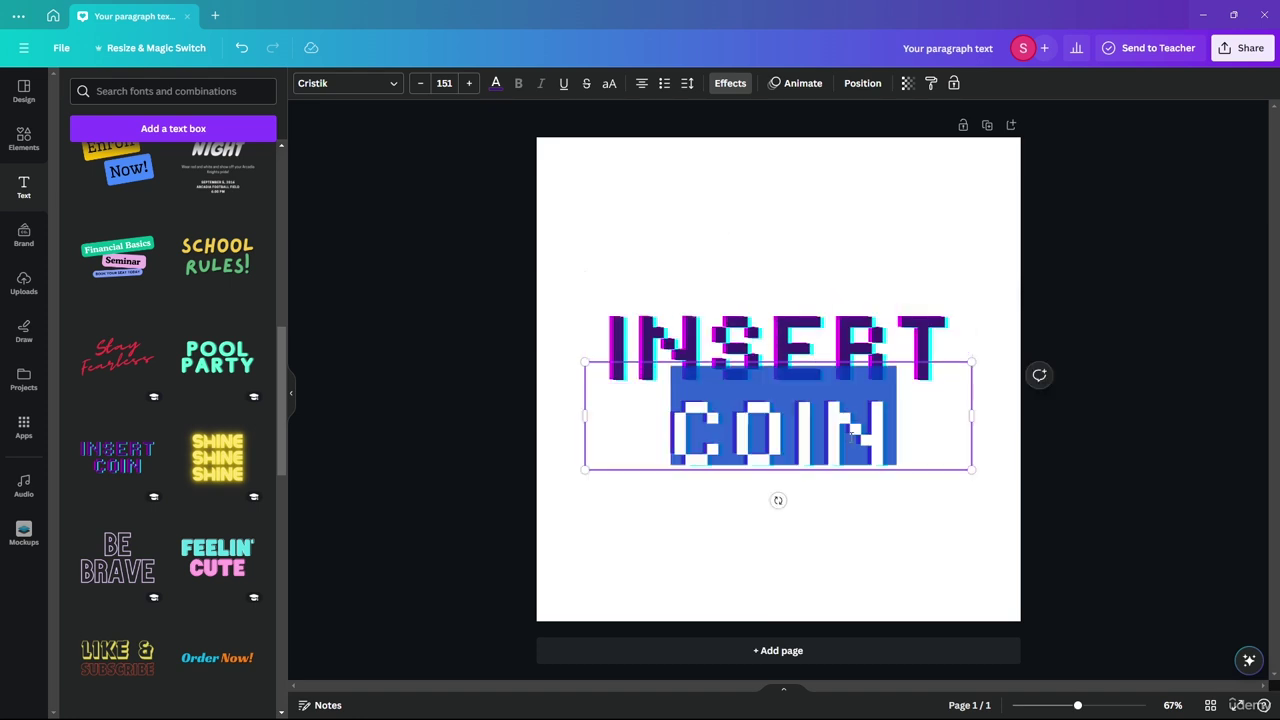
pyautogui.click(862, 440)
pyautogui.click(683, 418)
pyautogui.click(740, 428)
pyautogui.click(828, 430)
pyautogui.click(908, 430)
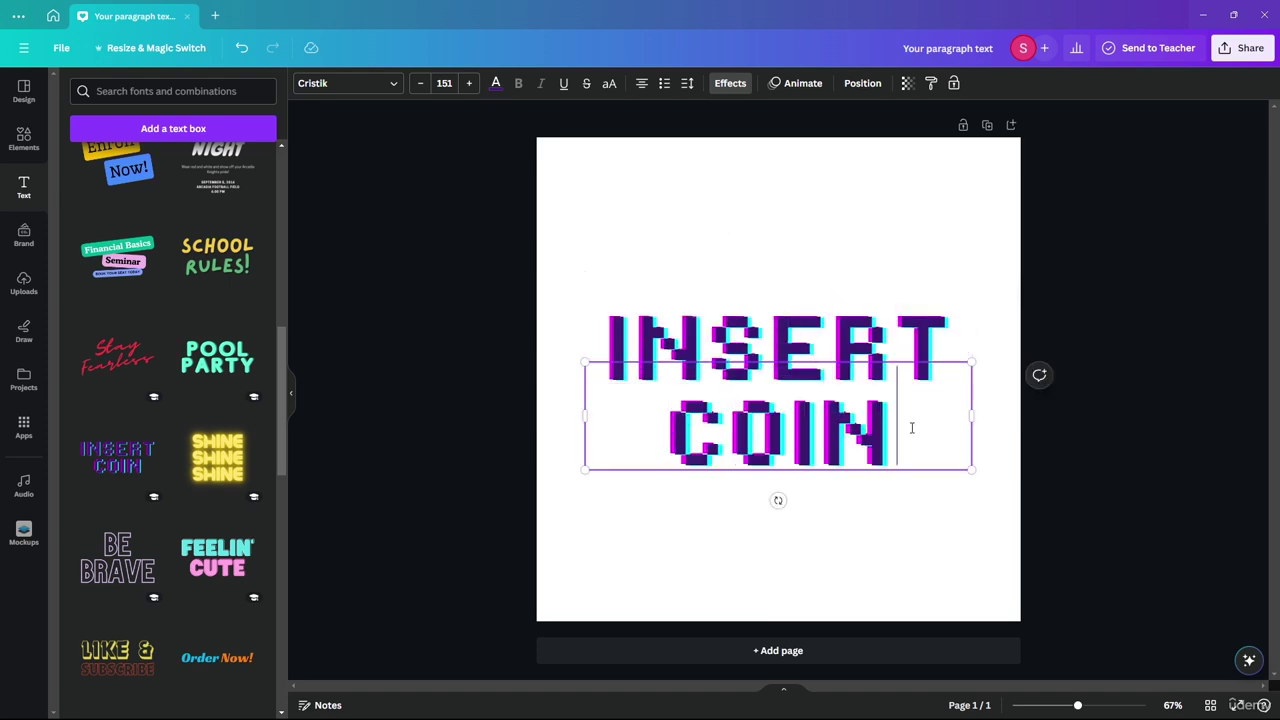
# - Delete both "Insert Coin" words and place the "Be Brave" font combination centred on the page
pyautogui.click(953, 313)
pyautogui.moveTo(769, 554); pyautogui.dragTo(642, 280)
pyautogui.press('Delete')
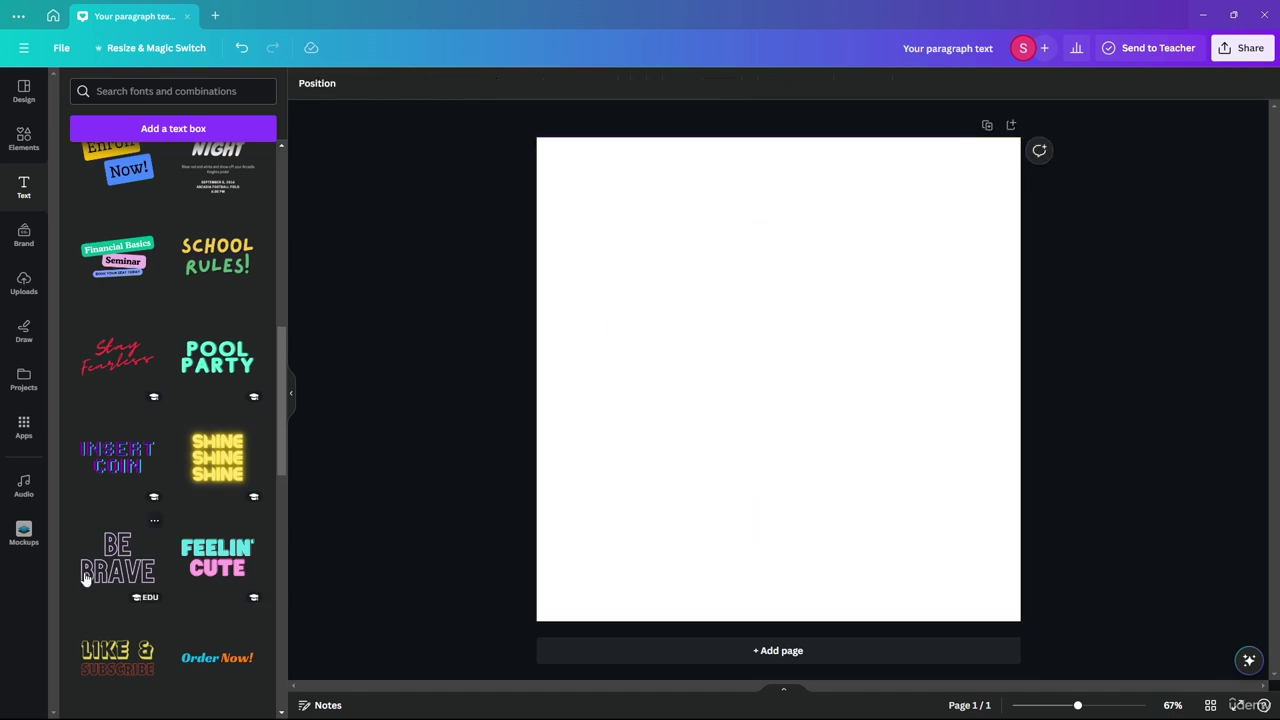
pyautogui.moveTo(86, 580); pyautogui.dragTo(648, 316)
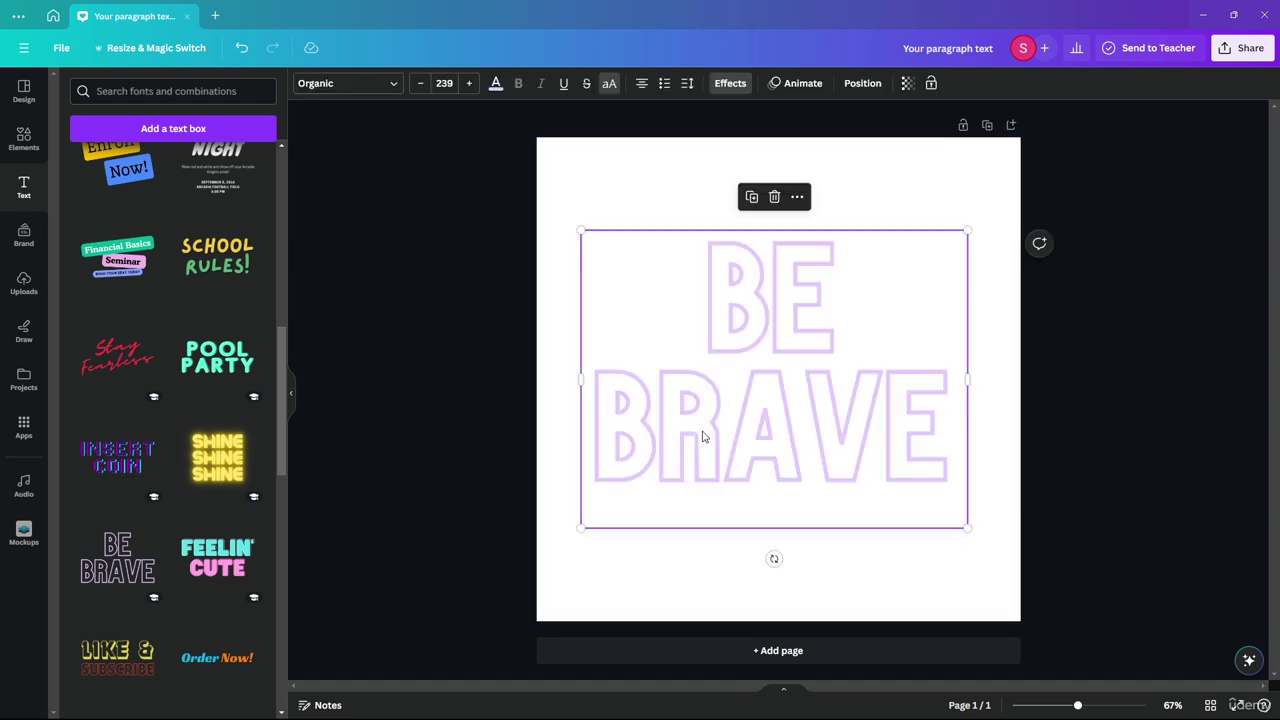
pyautogui.moveTo(710, 436)
pyautogui.mouseDown()
pyautogui.moveTo(709, 419)
pyautogui.moveTo(714, 431)
pyautogui.mouseUp()
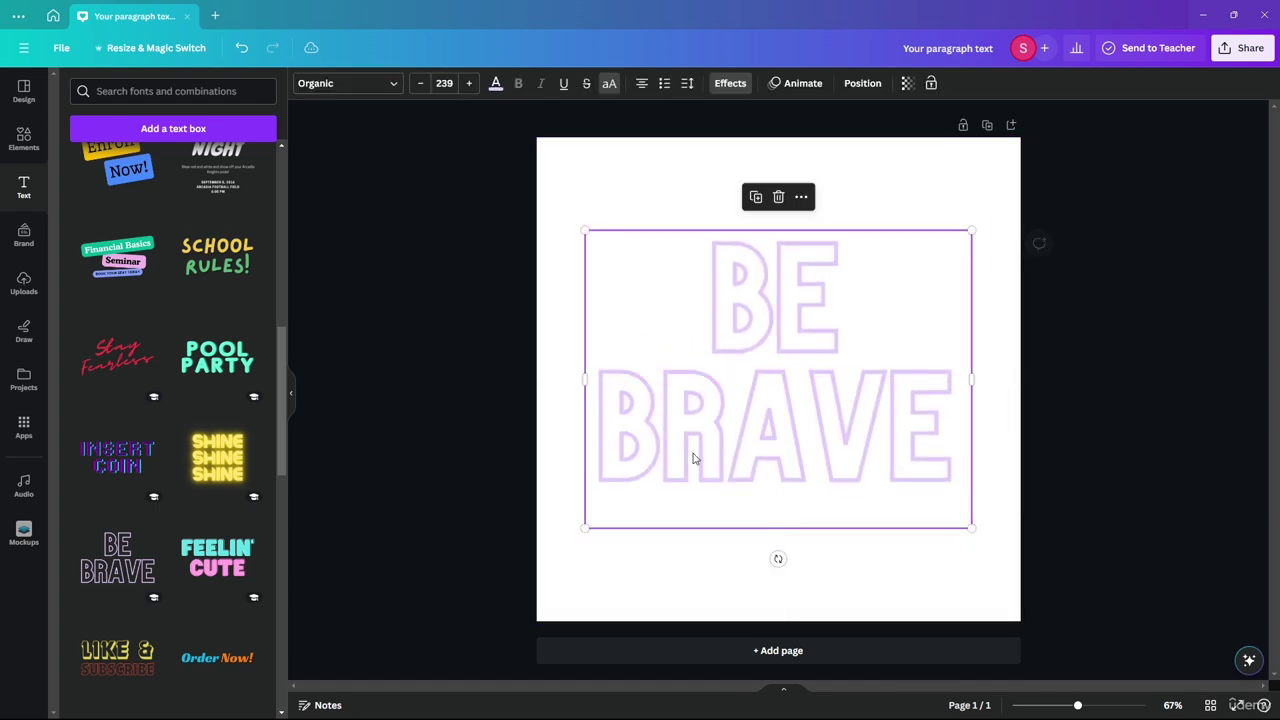
# - Enter the "Be Brave" text to check that it is editable, and leave text editing with the element selected
pyautogui.doubleClick(693, 457)
pyautogui.click(810, 257)
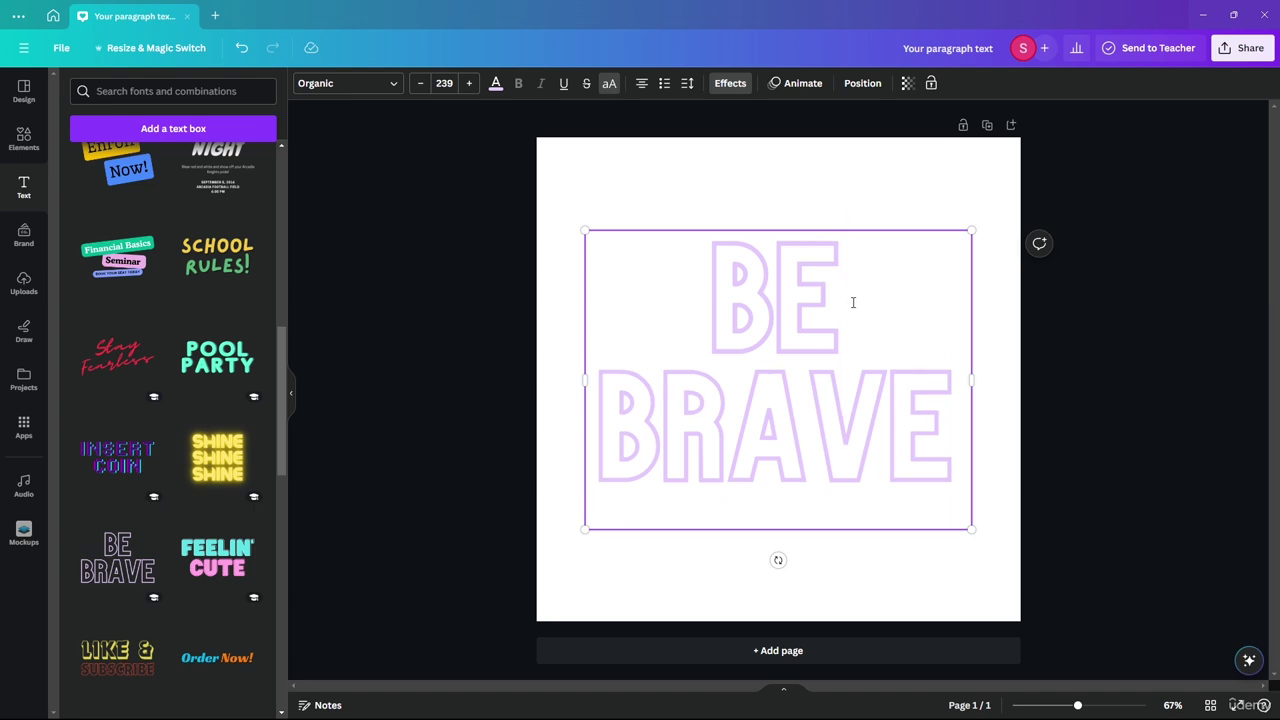
pyautogui.moveTo(851, 300); pyautogui.dragTo(669, 295)
pyautogui.press('Escape')
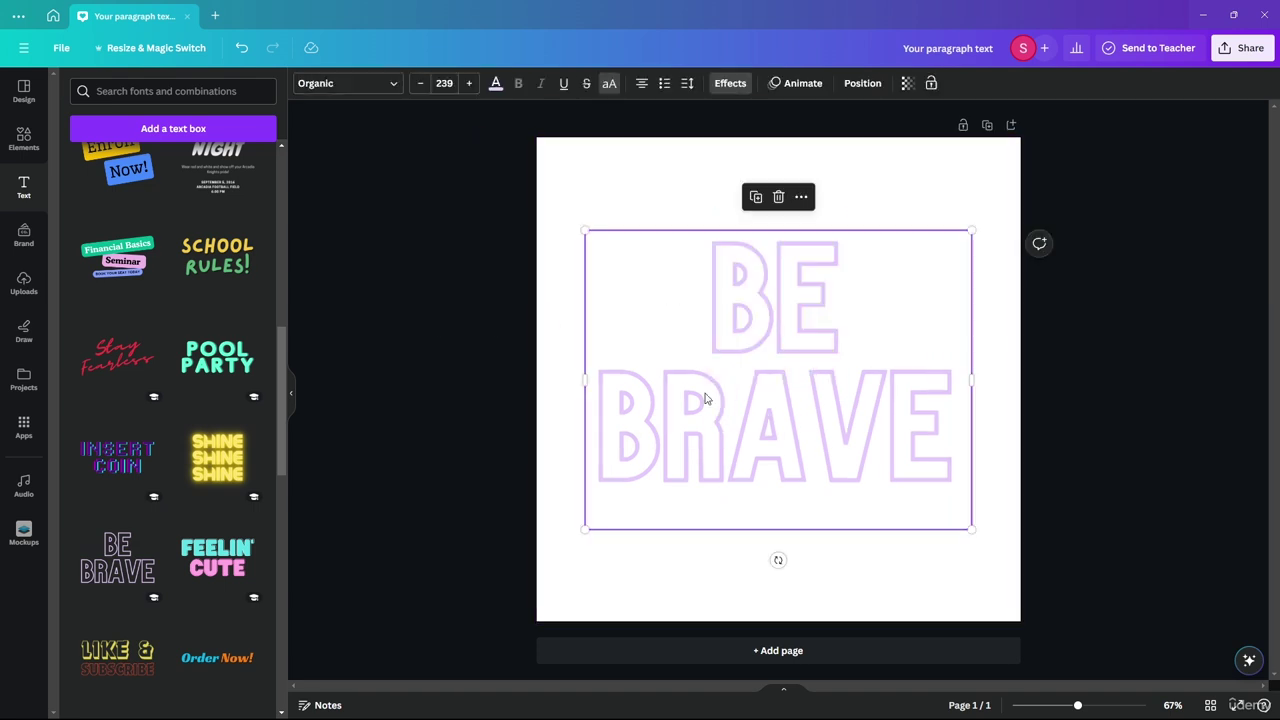
# - Delete the "Be Brave" text and add a default-style heading to the empty page
pyautogui.press('Delete')
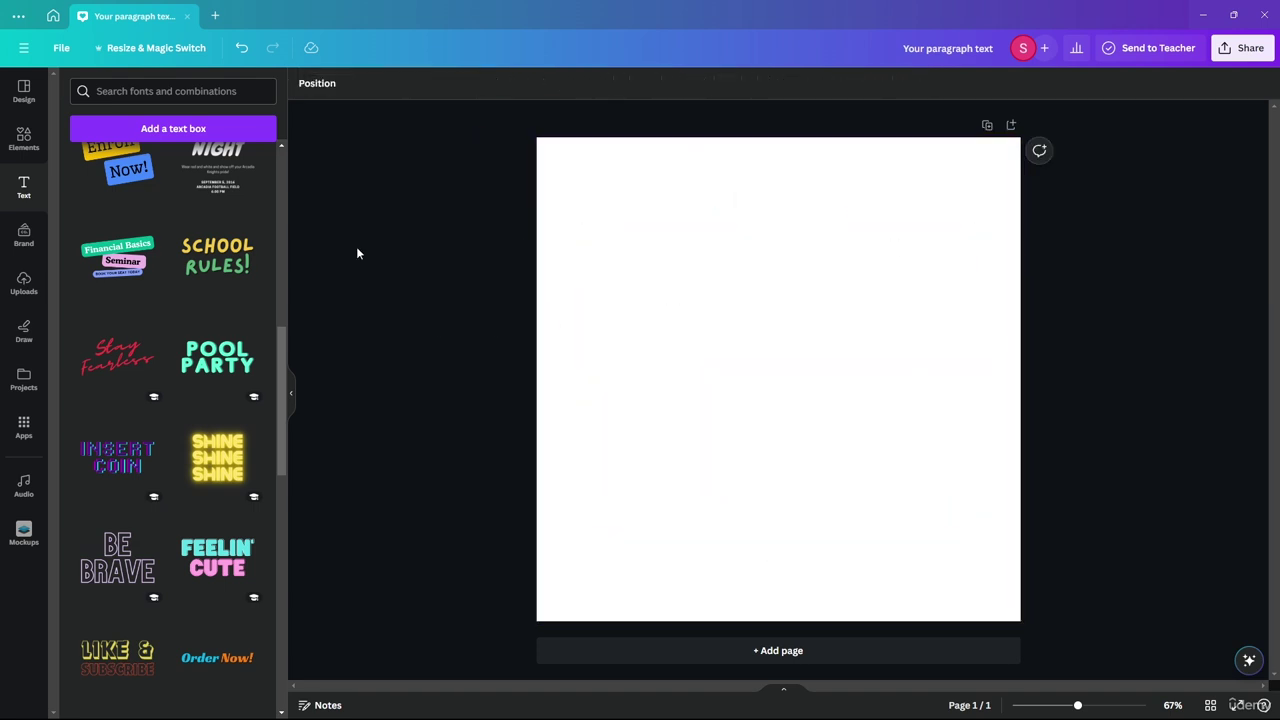
pyautogui.scroll(10, 137, 323)
pyautogui.scroll(-5, 137, 177)
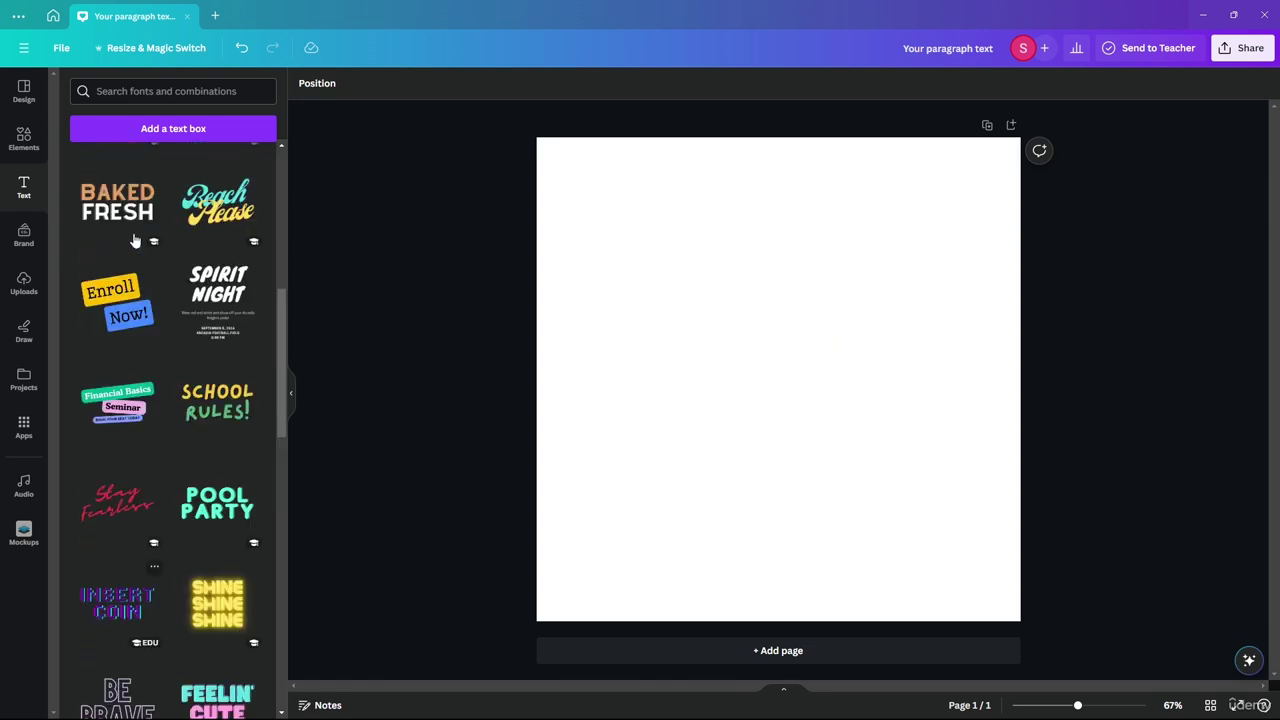
pyautogui.scroll(5, 97, 240)
pyautogui.click(151, 225)
pyautogui.click(541, 425)
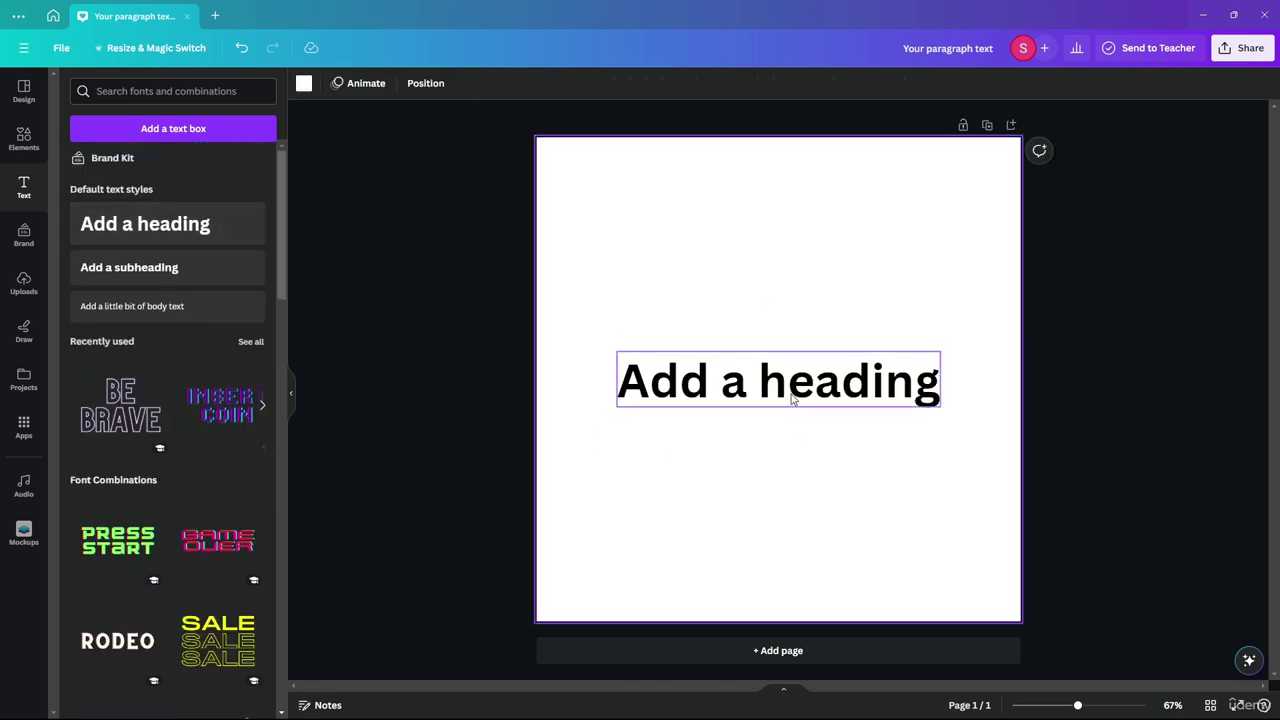
# - Examine the heading's text colour options, including the colour picker for the black document colour
pyautogui.click(790, 395)
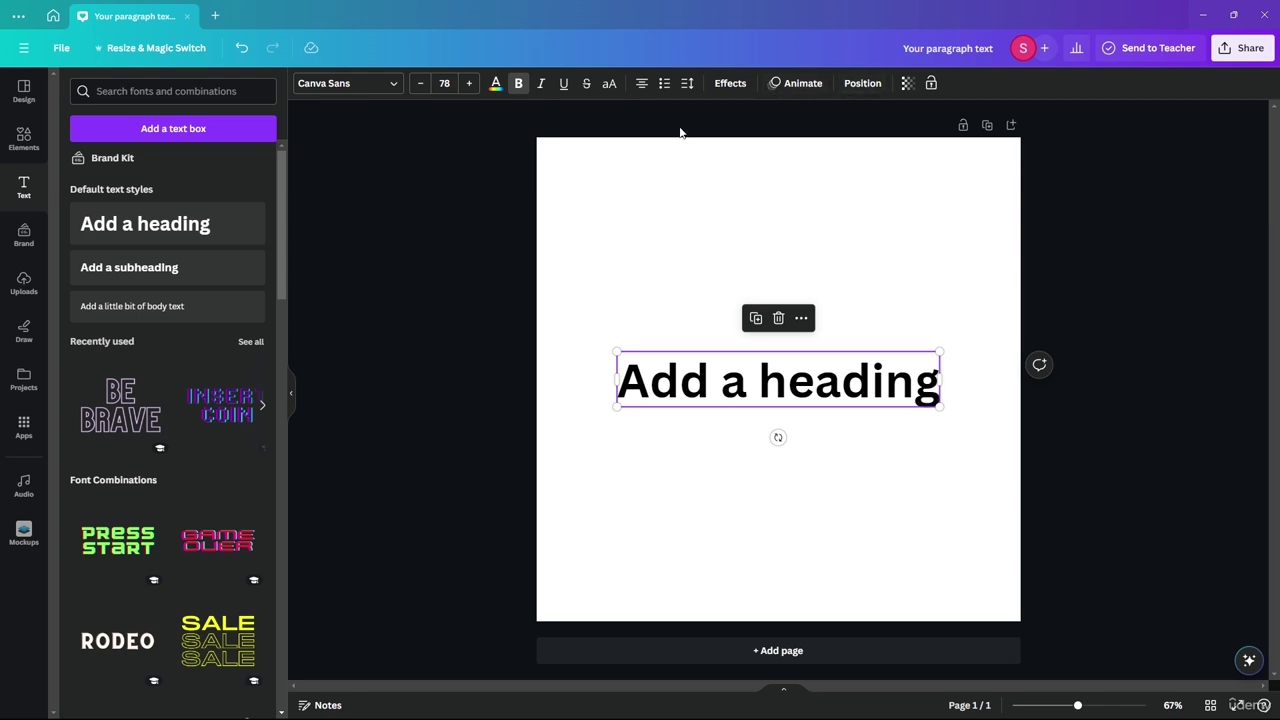
pyautogui.click(495, 85)
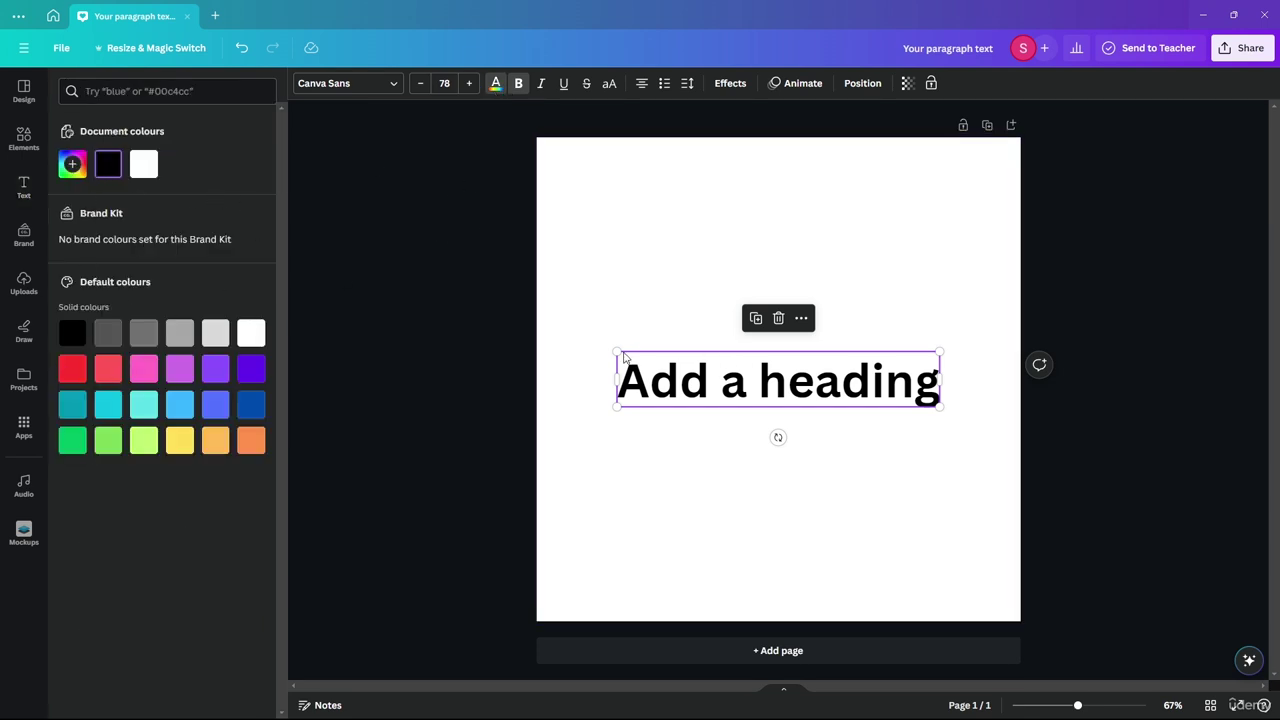
pyautogui.click(108, 164)
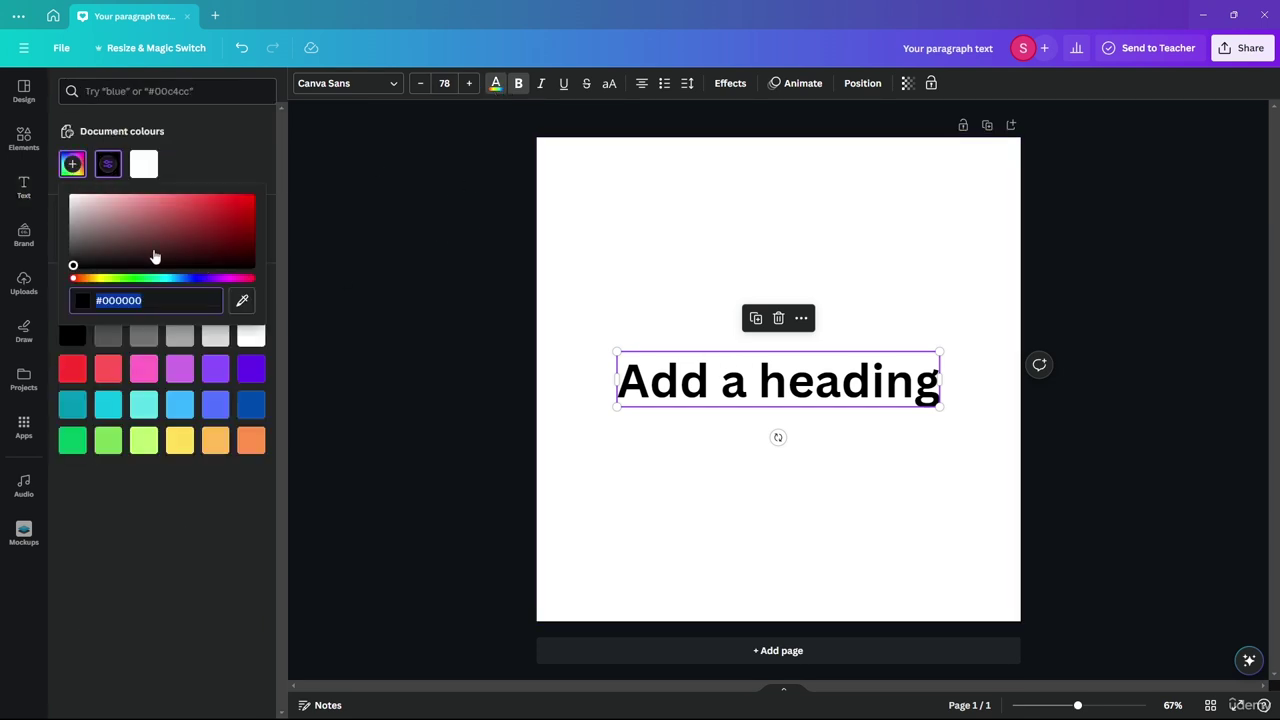
pyautogui.press('Escape')
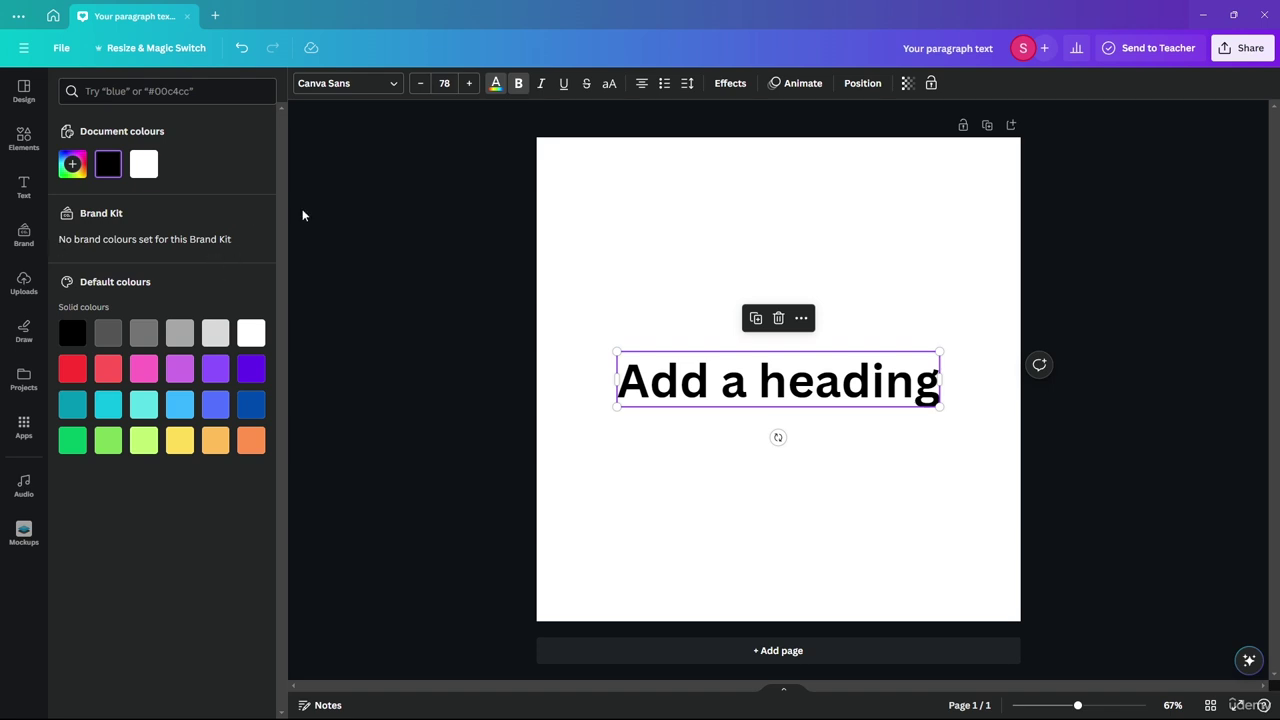
# - Change the heading's font to Impact and nudge the heading slightly sideways on the page
pyautogui.click(380, 88)
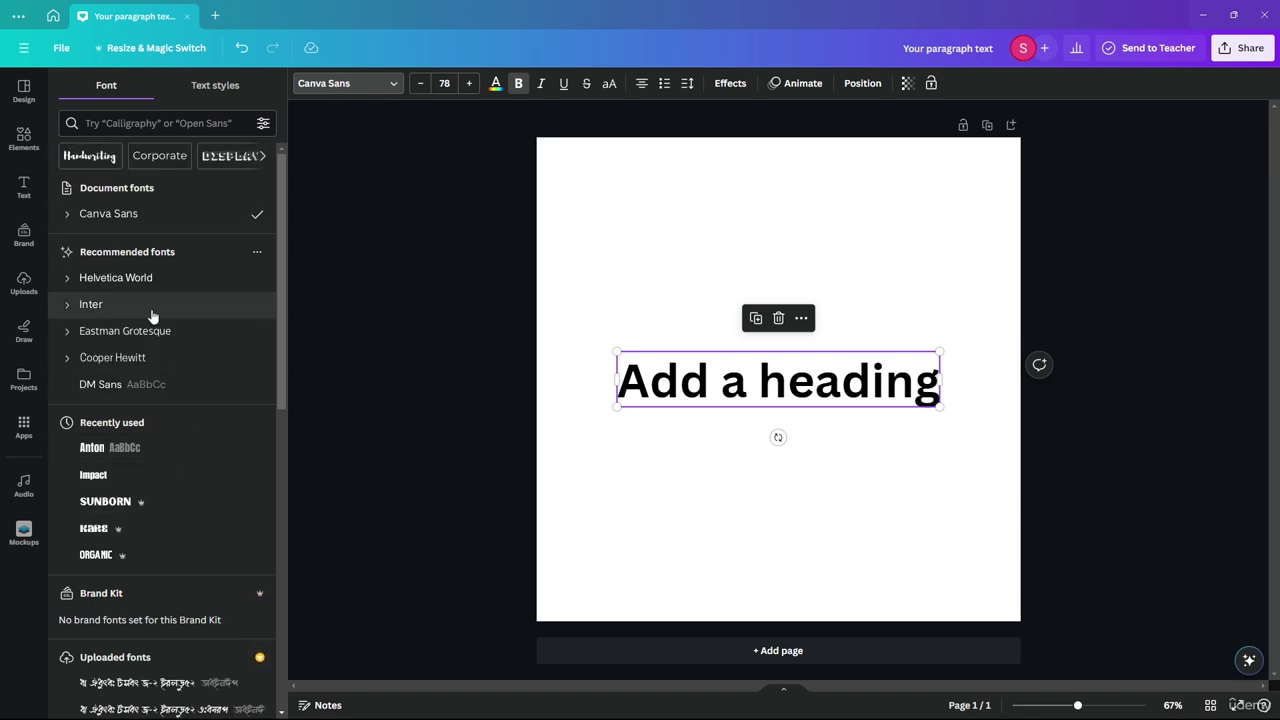
pyautogui.click(110, 477)
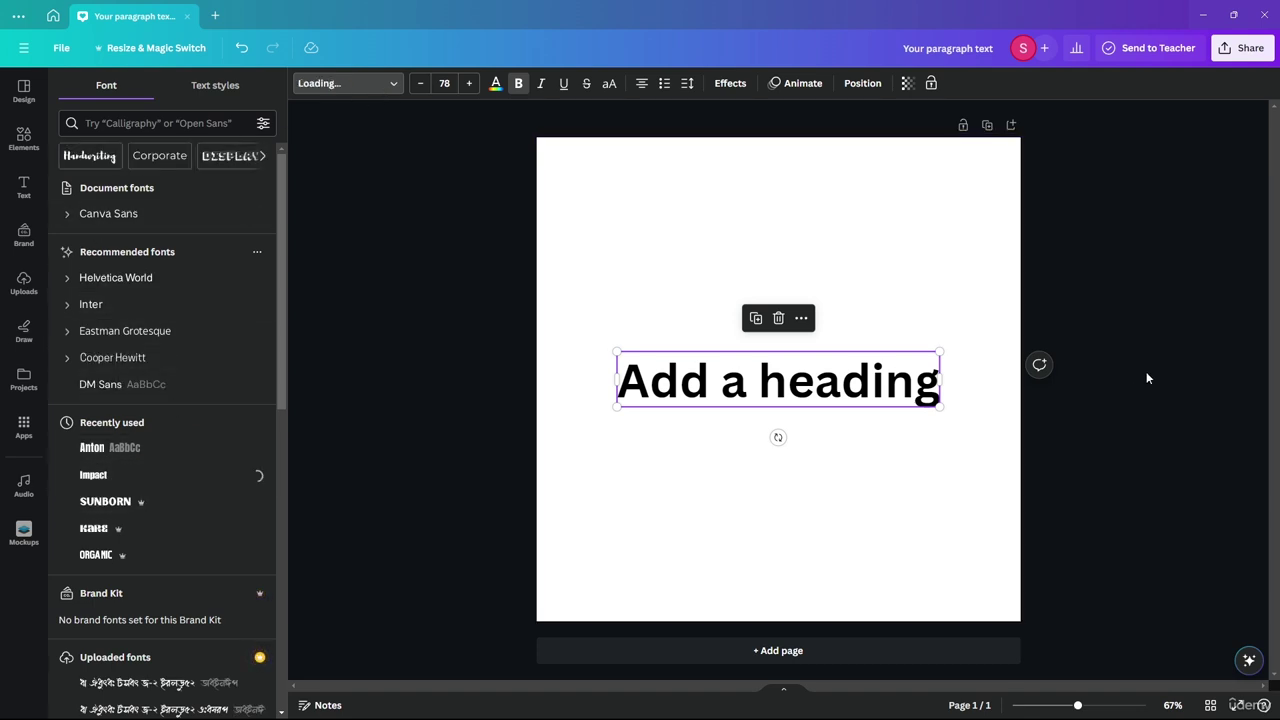
pyautogui.click(740, 471)
pyautogui.moveTo(735, 370)
pyautogui.mouseDown()
pyautogui.moveTo(733, 390)
pyautogui.moveTo(727, 374)
pyautogui.mouseUp()
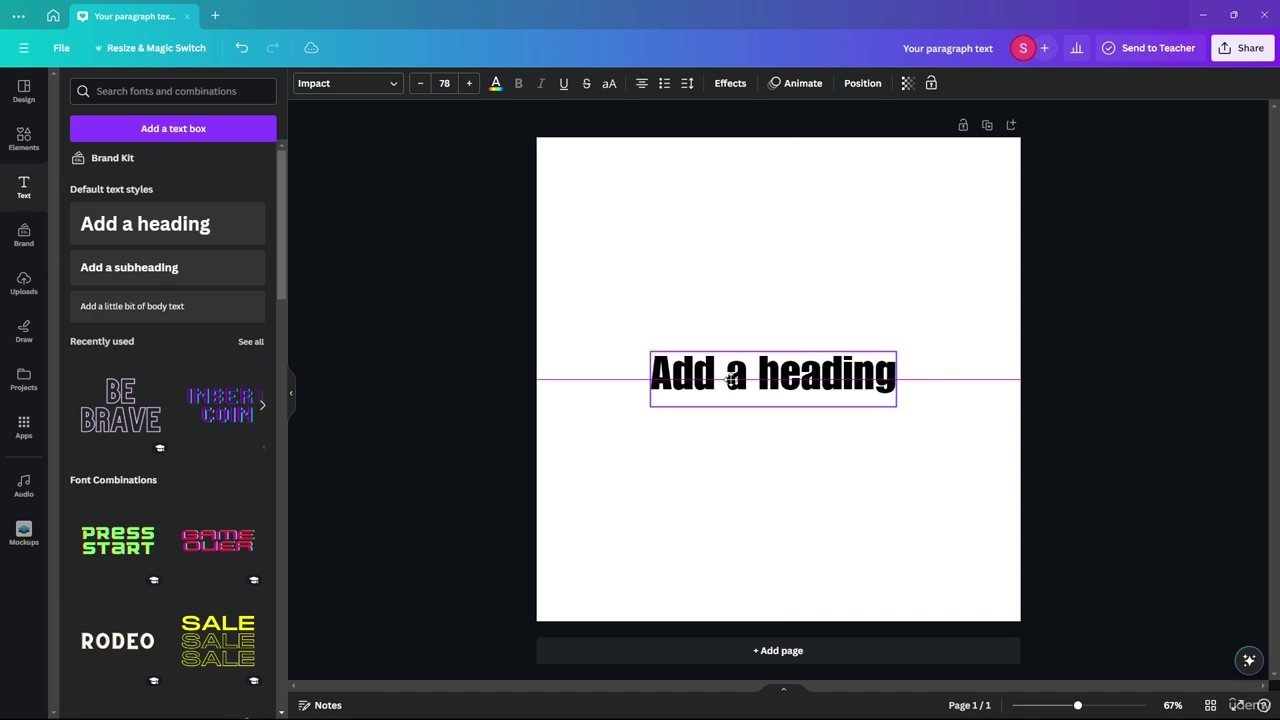
pyautogui.click(737, 491)
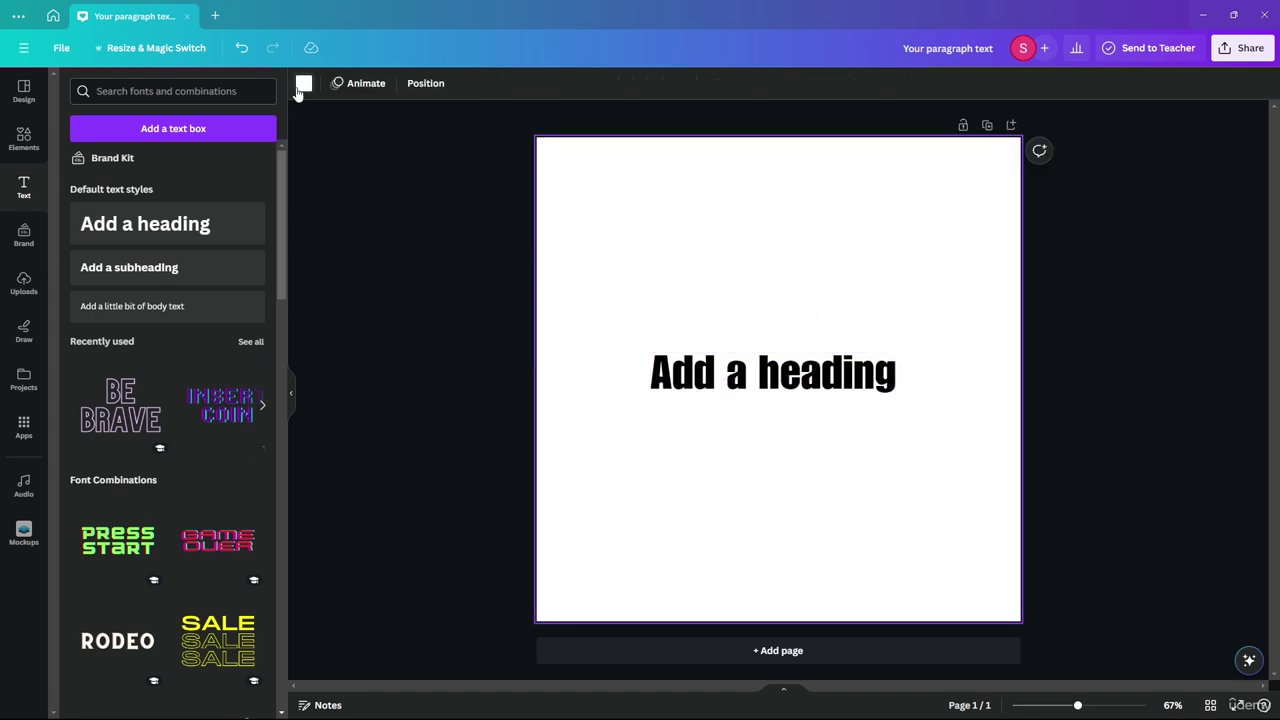
# - Reduce the heading's font size to 70 and move the heading back to the page's horizontal centre
pyautogui.click(690, 364)
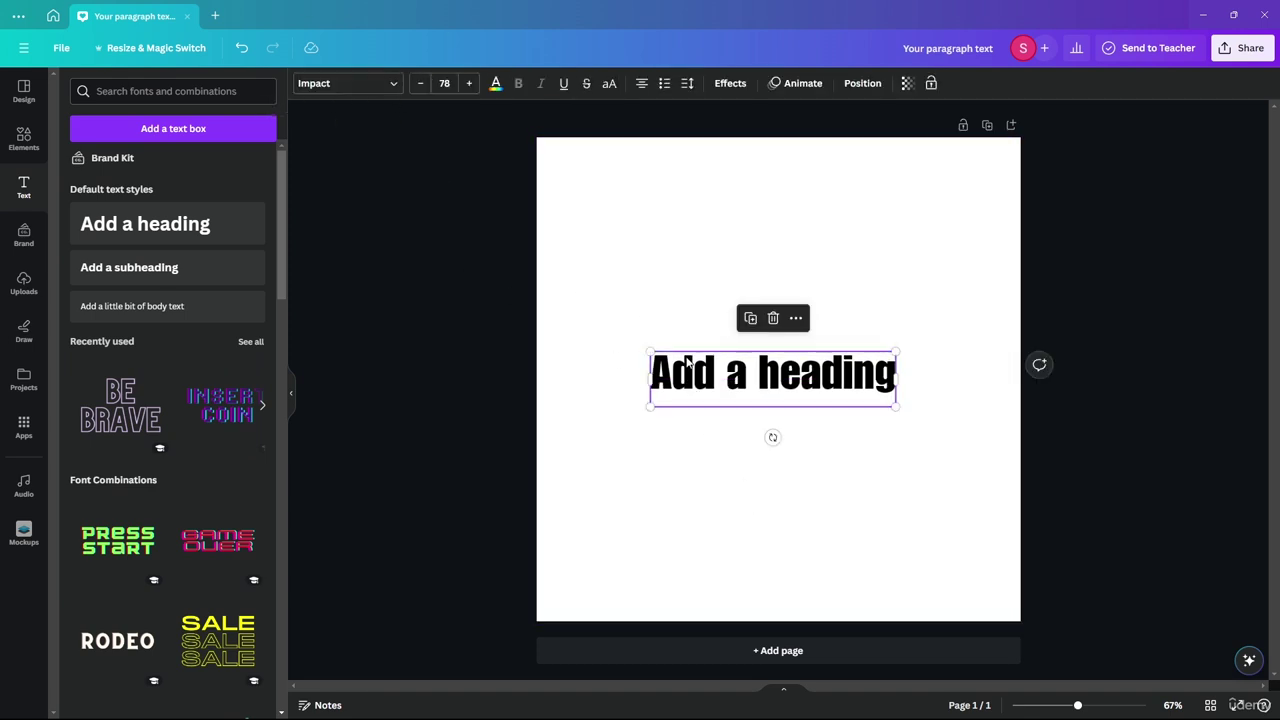
pyautogui.click(420, 83)
pyautogui.click(420, 83)
pyautogui.click(420, 83)
pyautogui.click(420, 83)
pyautogui.click(420, 83)
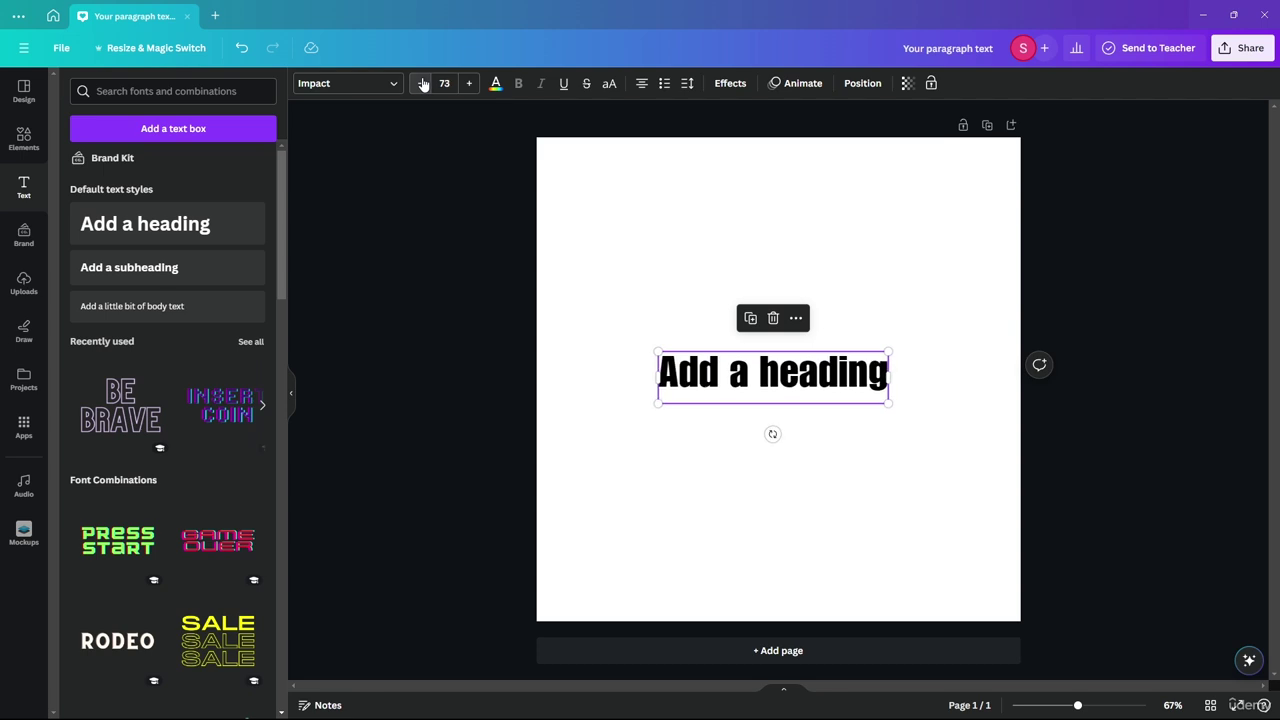
pyautogui.click(420, 83)
pyautogui.click(420, 83)
pyautogui.click(420, 83)
pyautogui.click(841, 425)
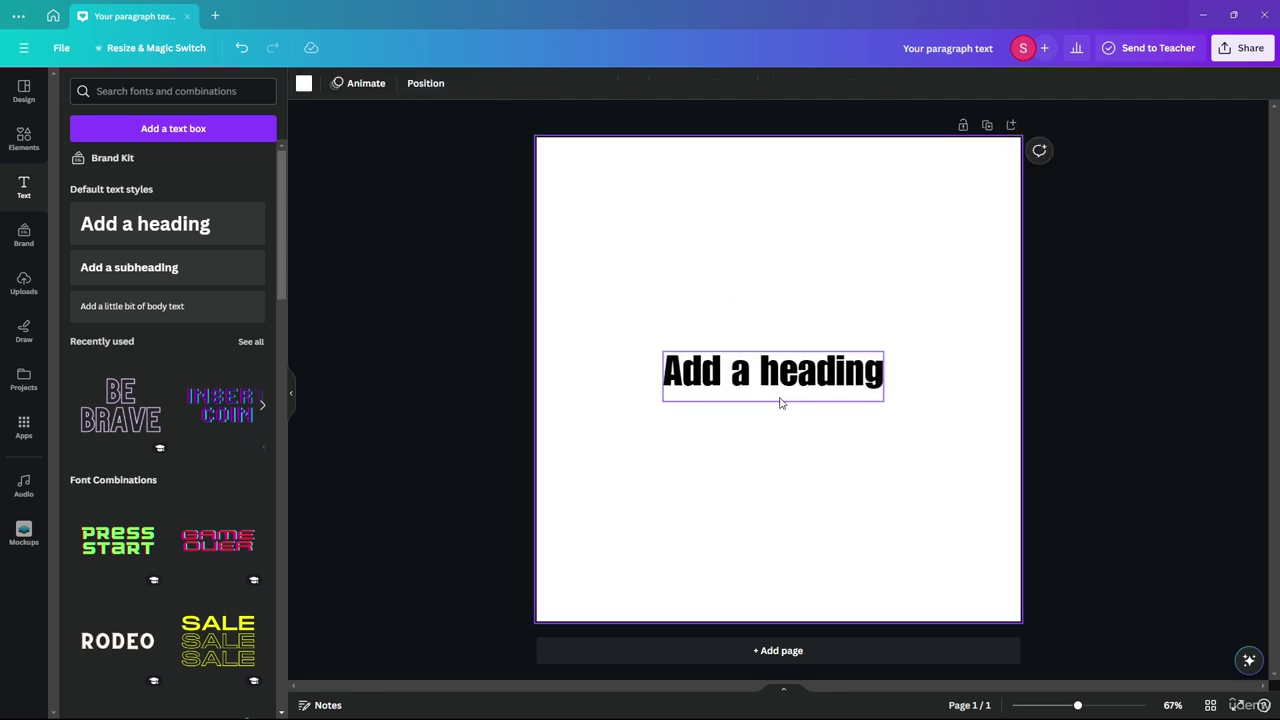
pyautogui.moveTo(780, 395); pyautogui.dragTo(789, 398)
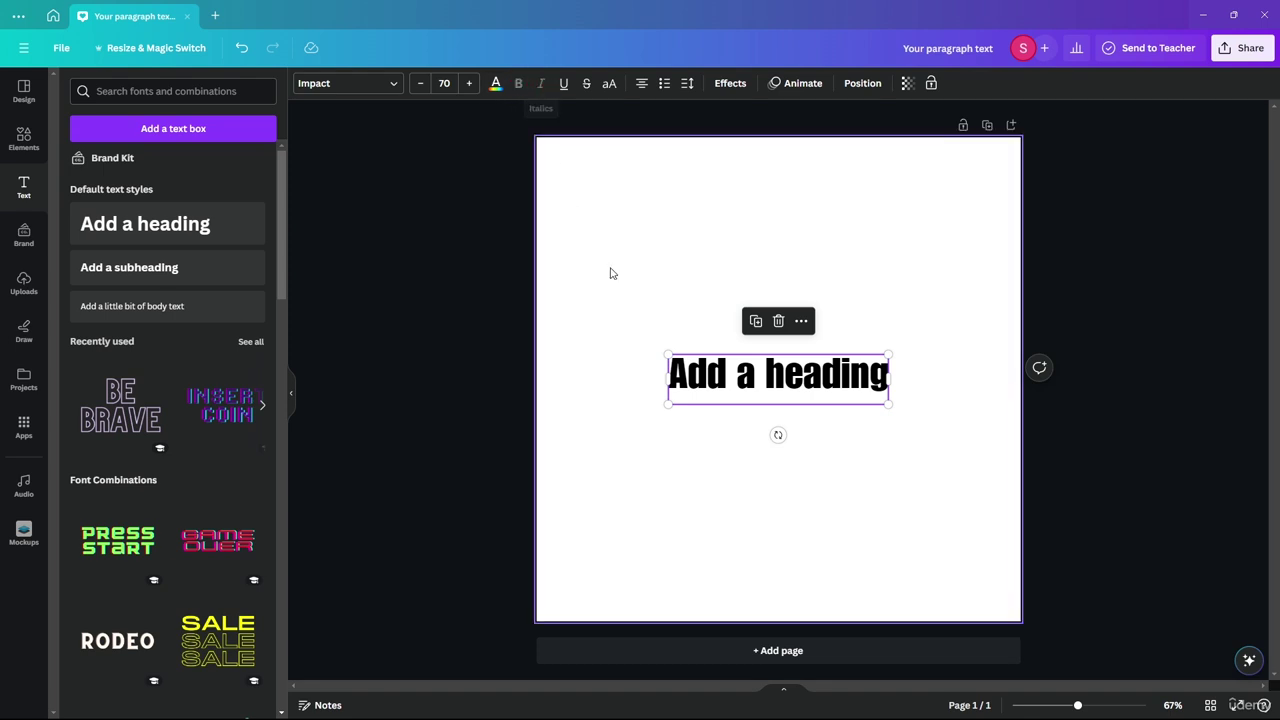
# - Try underline, strikethrough and uppercase on the heading, turning each one off again
pyautogui.click(566, 83)
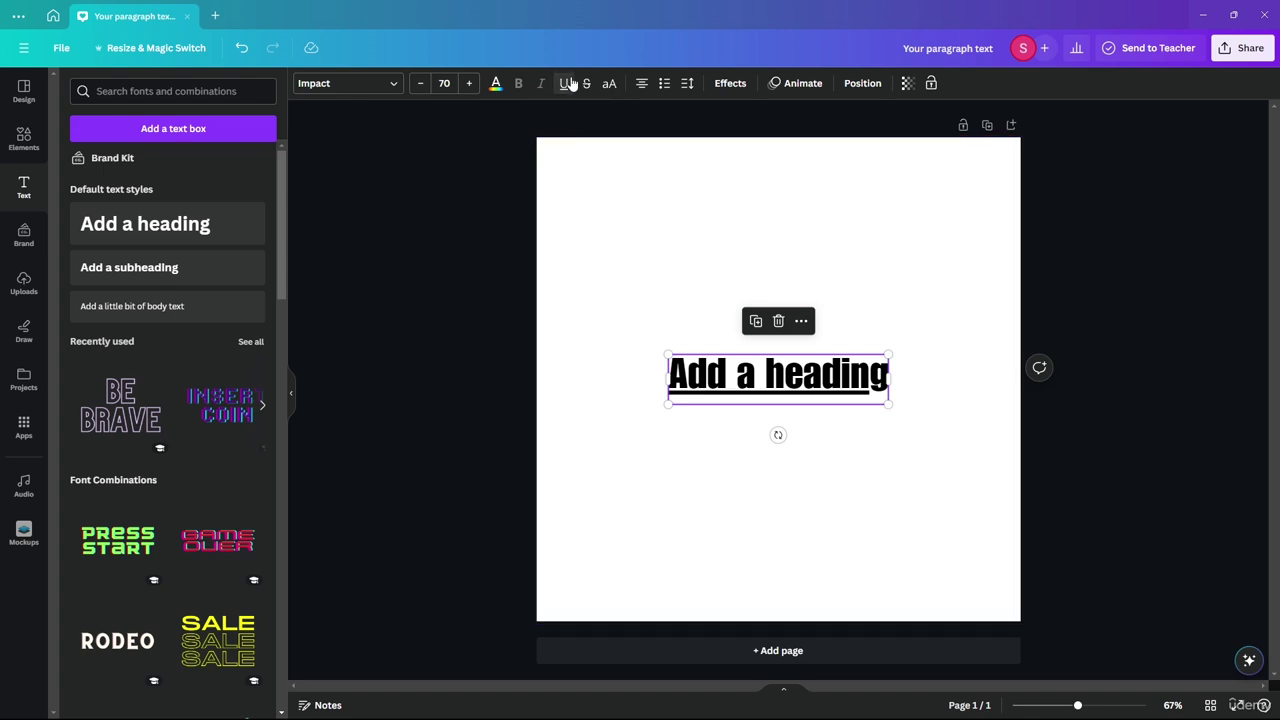
pyautogui.click(566, 83)
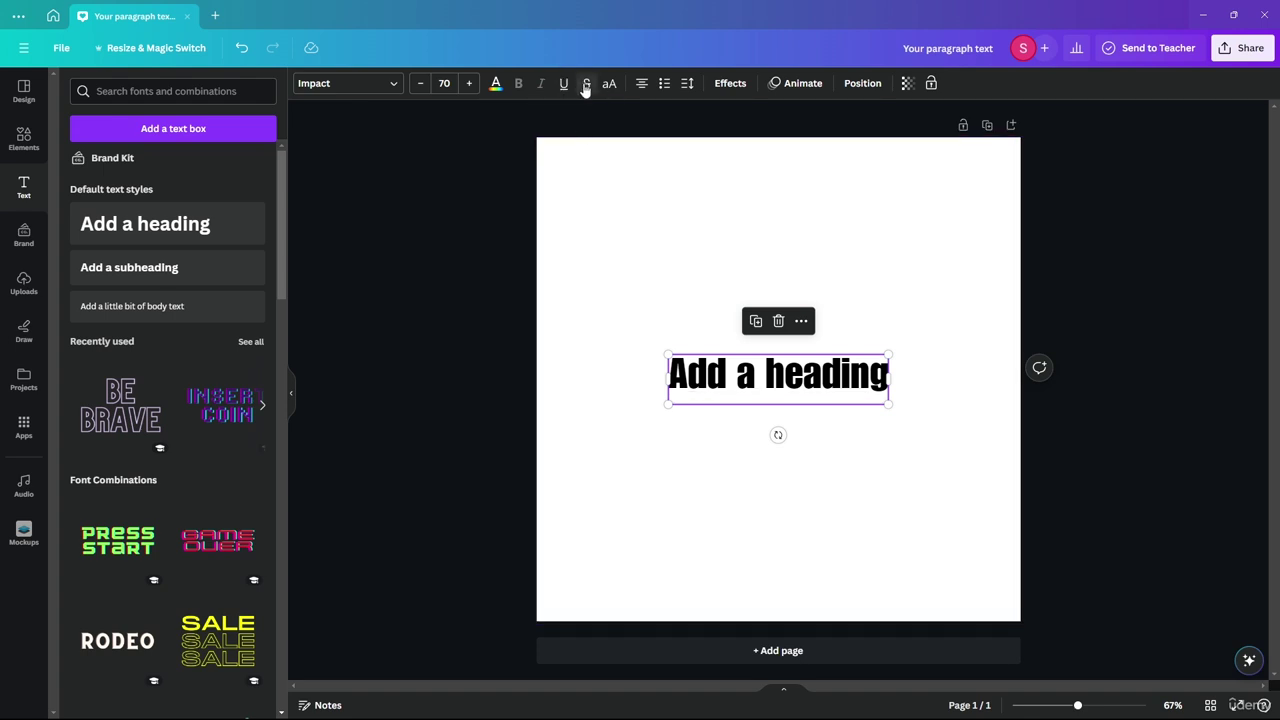
pyautogui.click(586, 84)
pyautogui.click(586, 85)
pyautogui.click(609, 86)
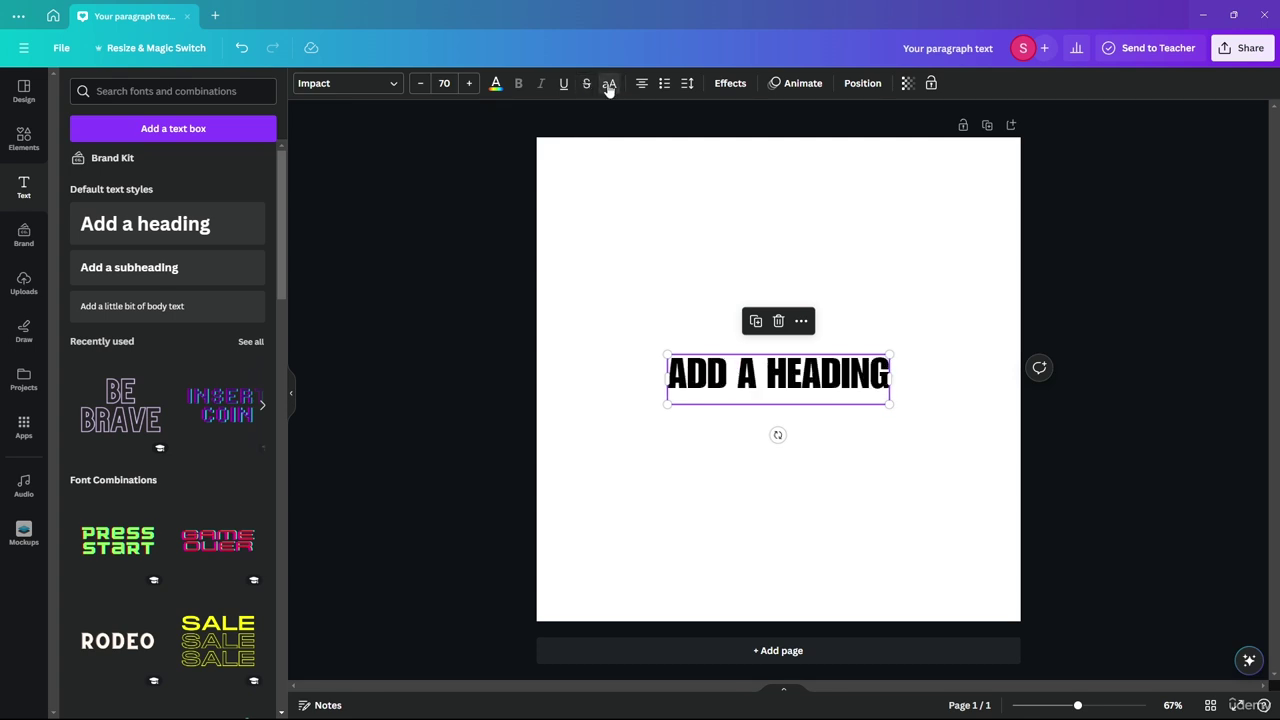
pyautogui.click(609, 86)
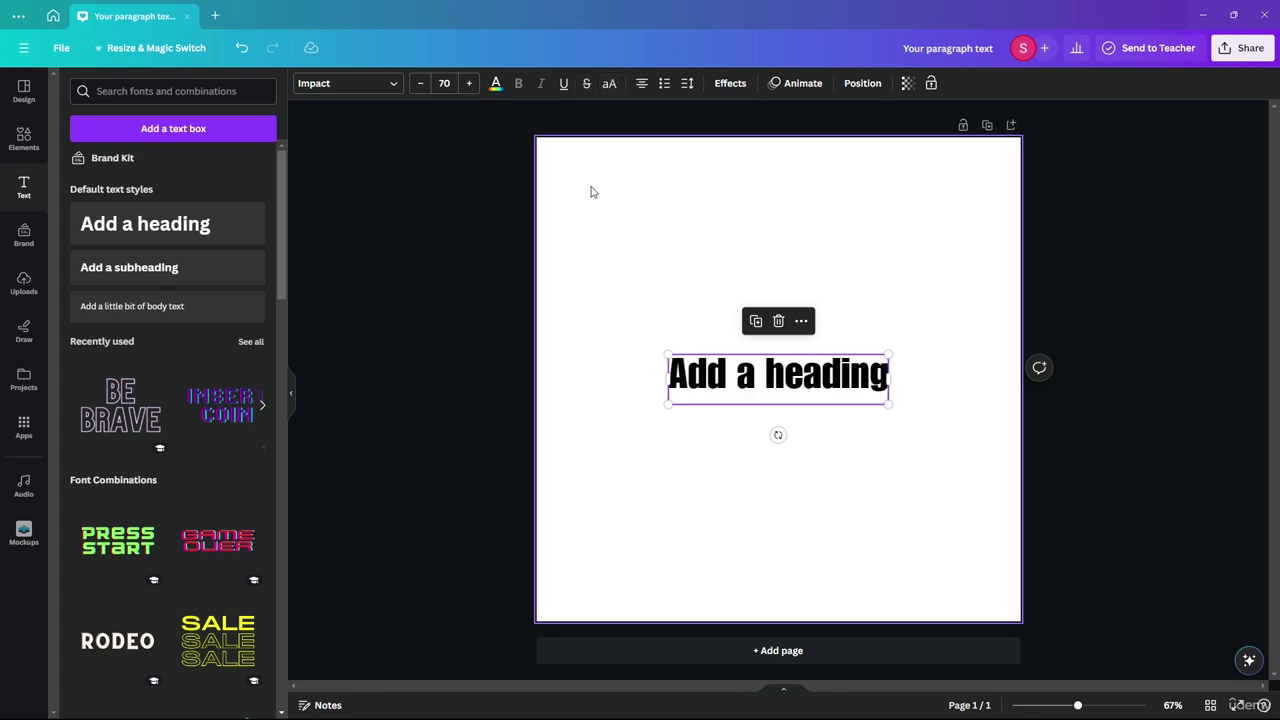
# - Cycle the heading's alignment back to centred and widen its text box on both sides, keeping it centred on the page
pyautogui.click(644, 84)
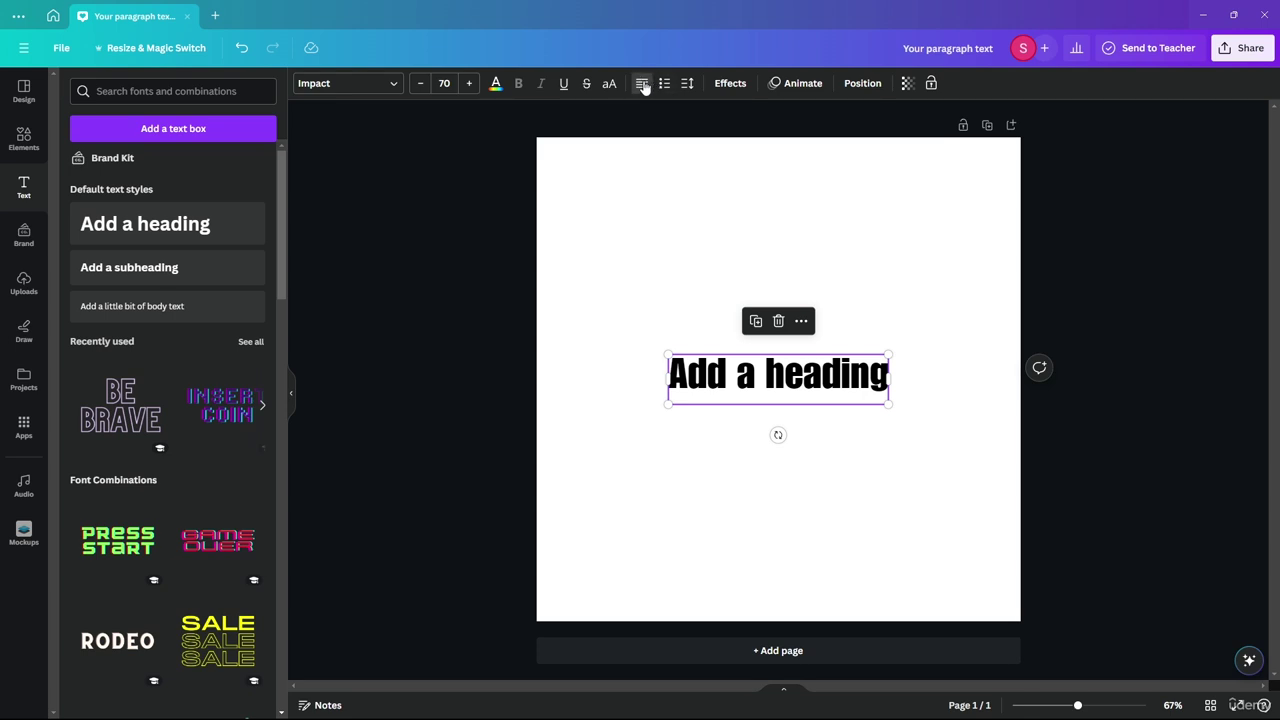
pyautogui.click(643, 84)
pyautogui.click(644, 90)
pyautogui.moveTo(668, 380); pyautogui.dragTo(583, 378)
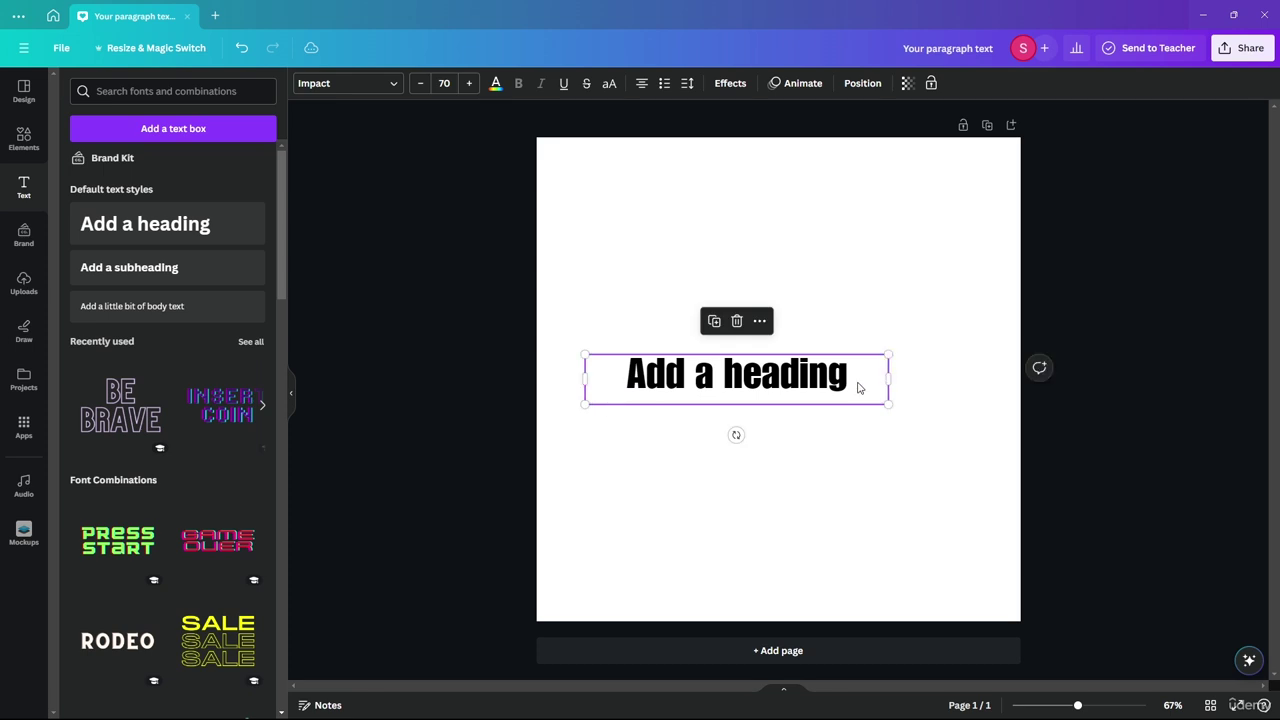
pyautogui.moveTo(889, 380); pyautogui.dragTo(973, 373)
# - Try the different text alignments inside the widened heading box and return the text to centre alignment
pyautogui.click(642, 83)
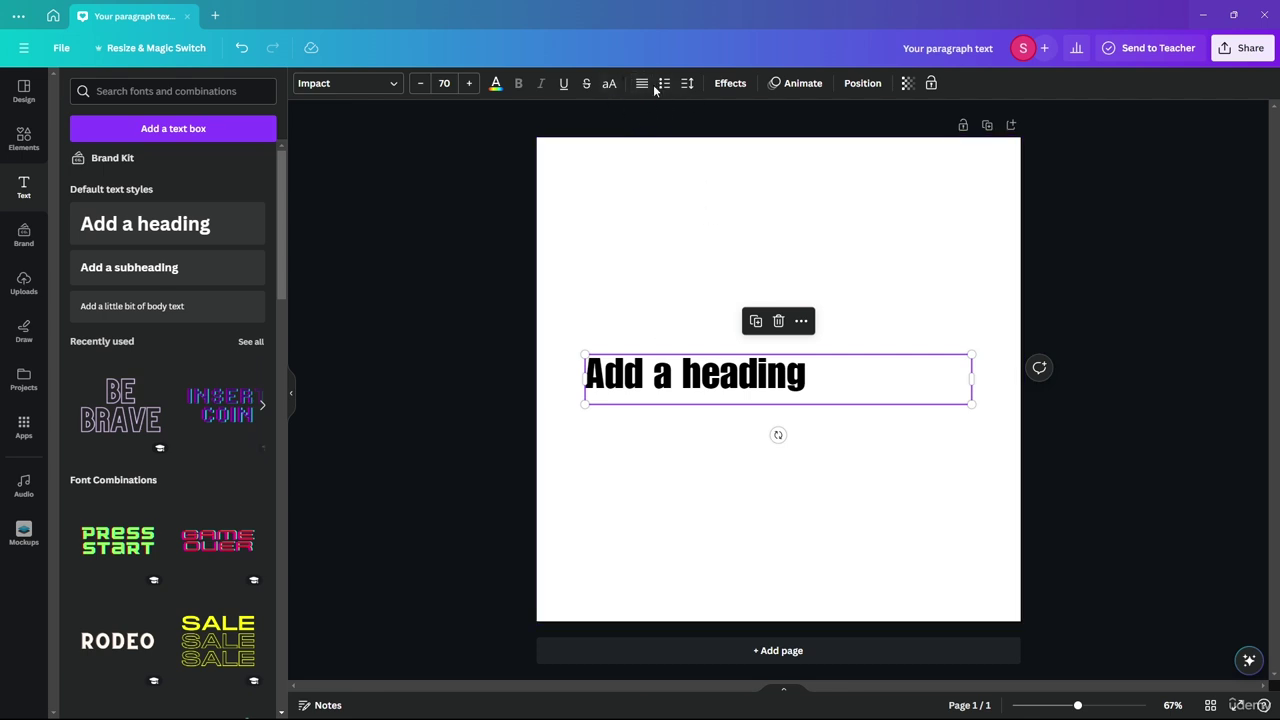
pyautogui.click(683, 373)
pyautogui.click(819, 383)
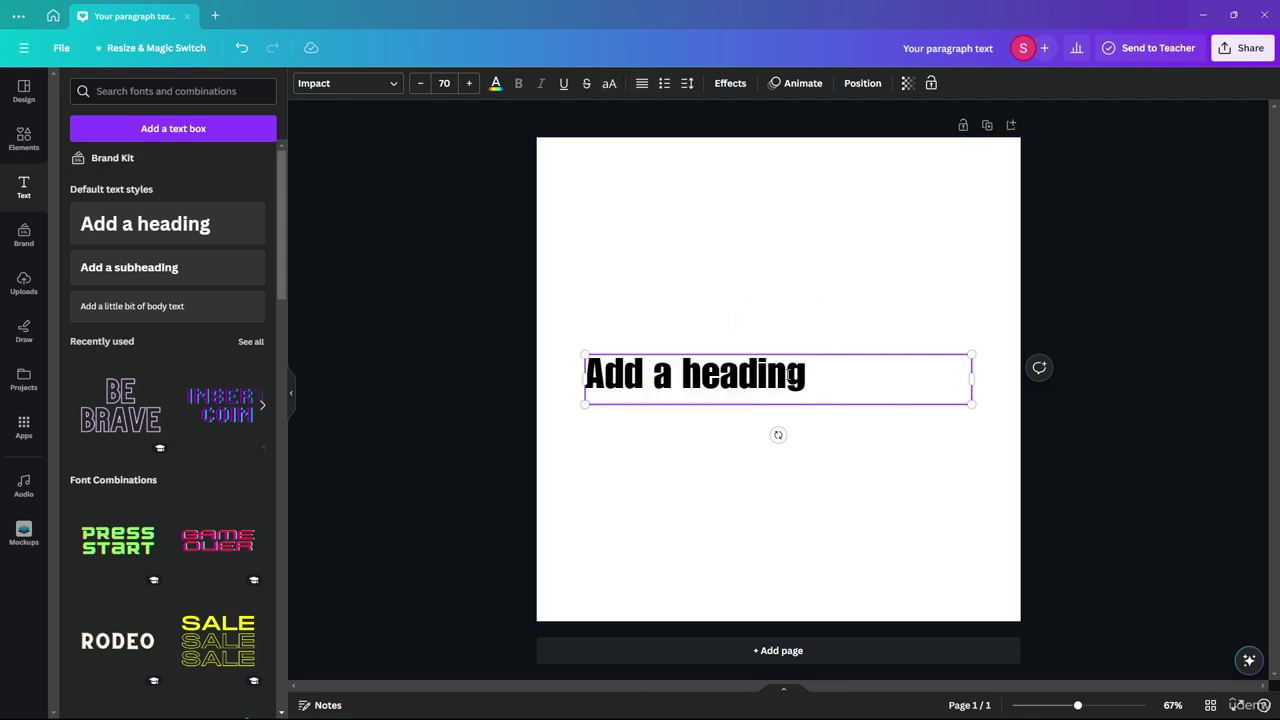
pyautogui.click(640, 88)
pyautogui.click(642, 90)
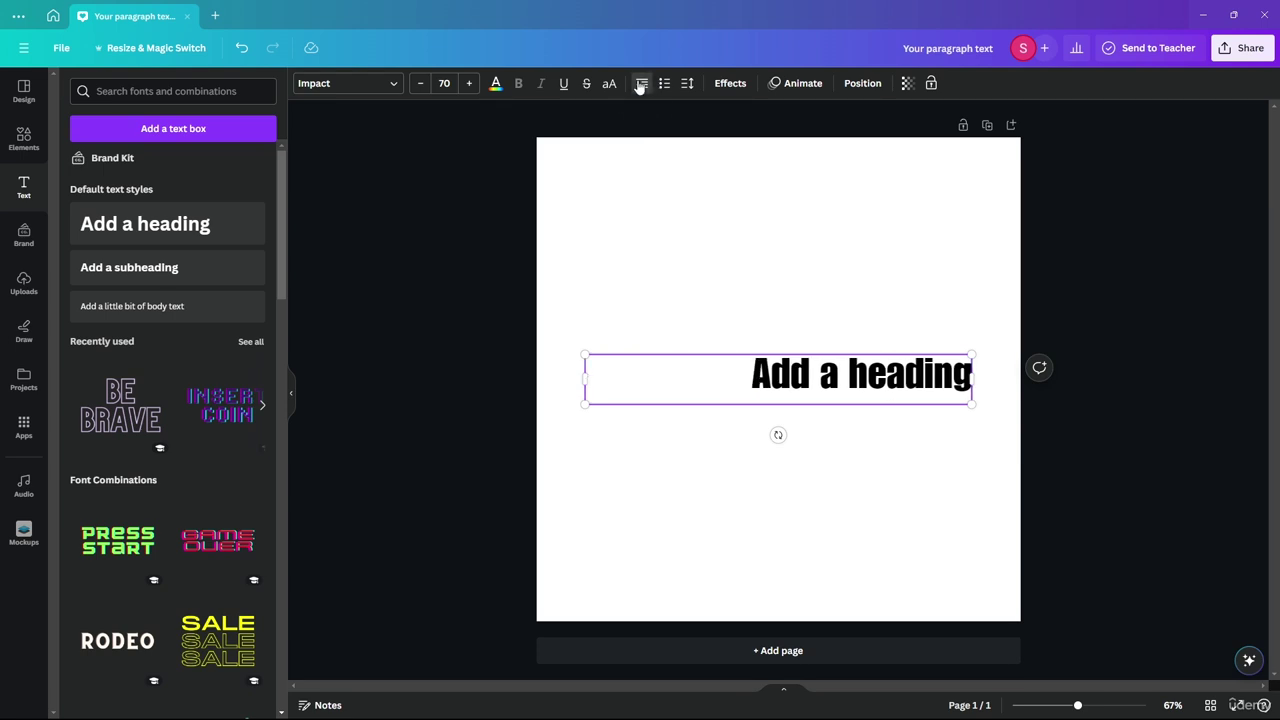
pyautogui.click(641, 88)
pyautogui.click(641, 88)
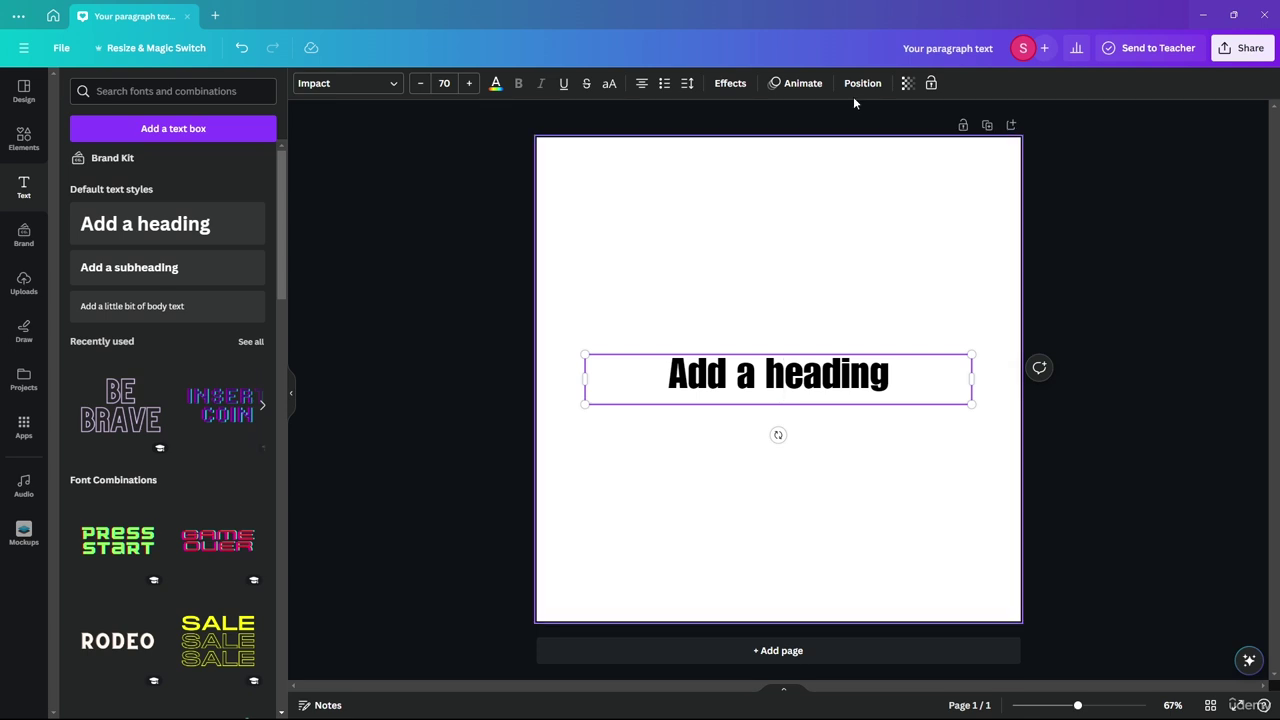
# - Cycle the heading through the list styles and back to plain text without a list
pyautogui.click(665, 84)
pyautogui.click(665, 84)
pyautogui.click(665, 84)
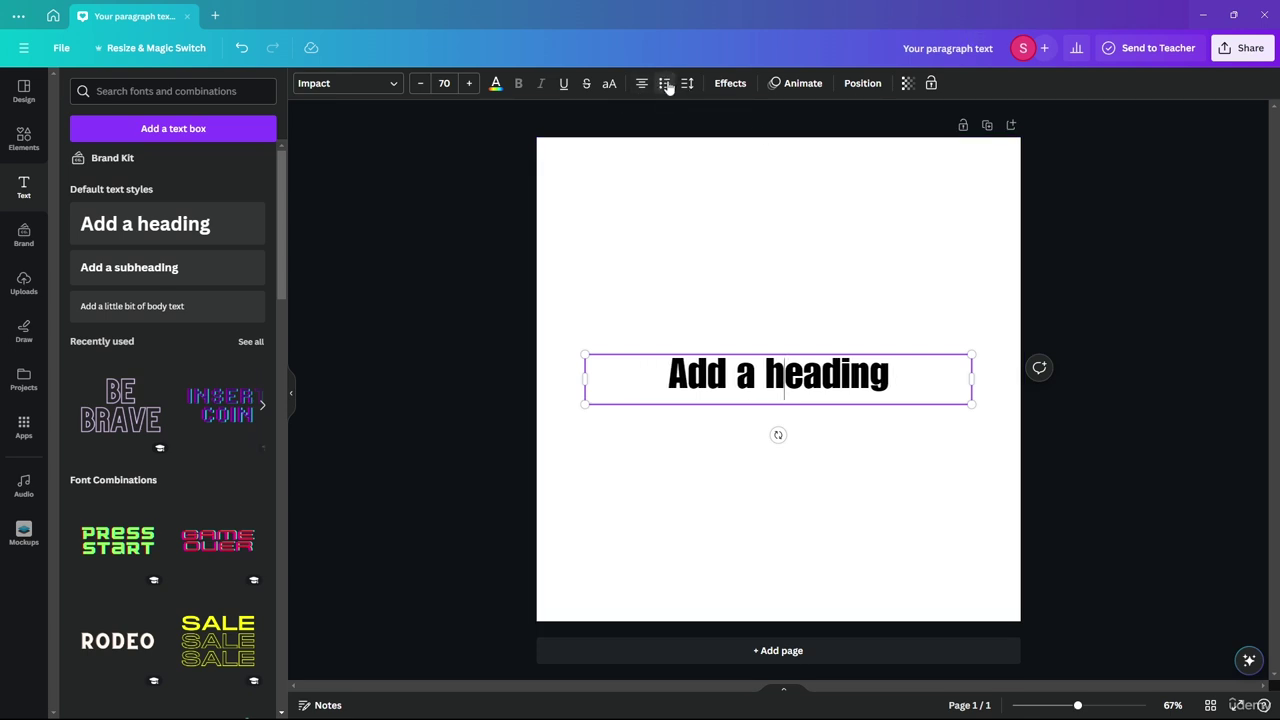
pyautogui.click(665, 84)
pyautogui.click(665, 84)
pyautogui.click(665, 84)
# - Try out the heading's letter spacing and a line spacing of 0, and bring the line spacing back to 1.4
pyautogui.click(687, 84)
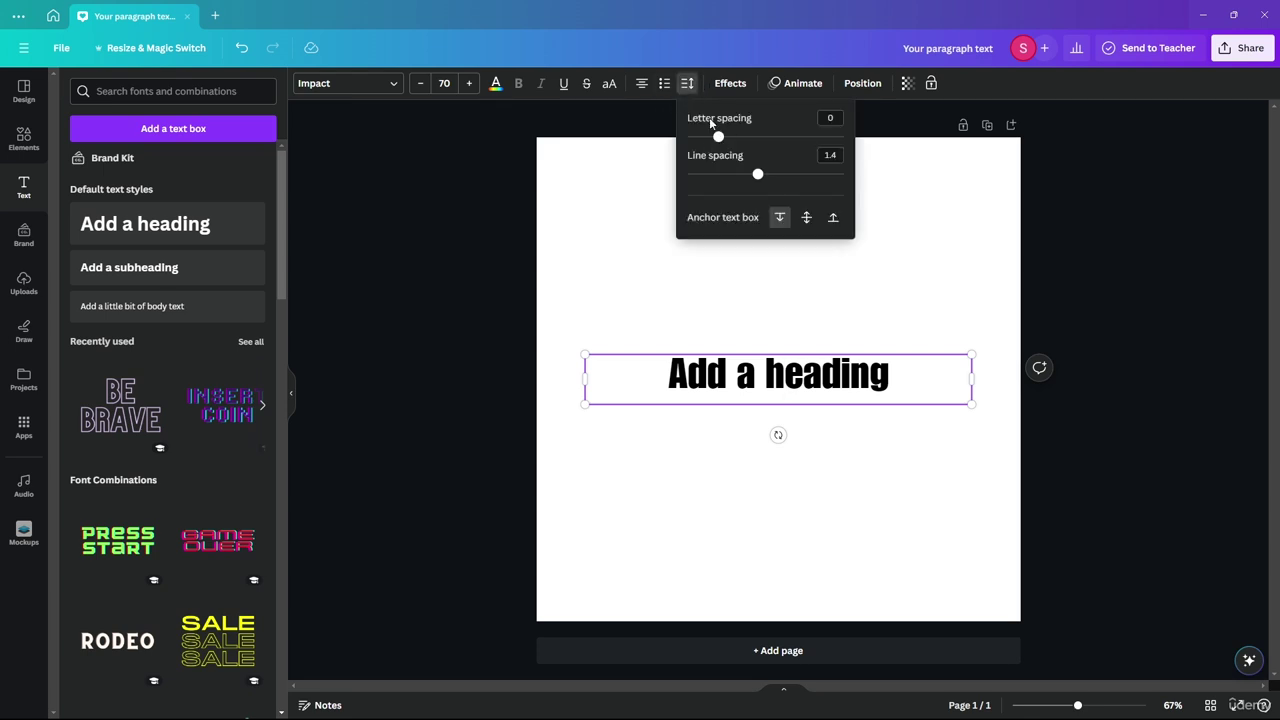
pyautogui.moveTo(718, 136); pyautogui.dragTo(757, 174)
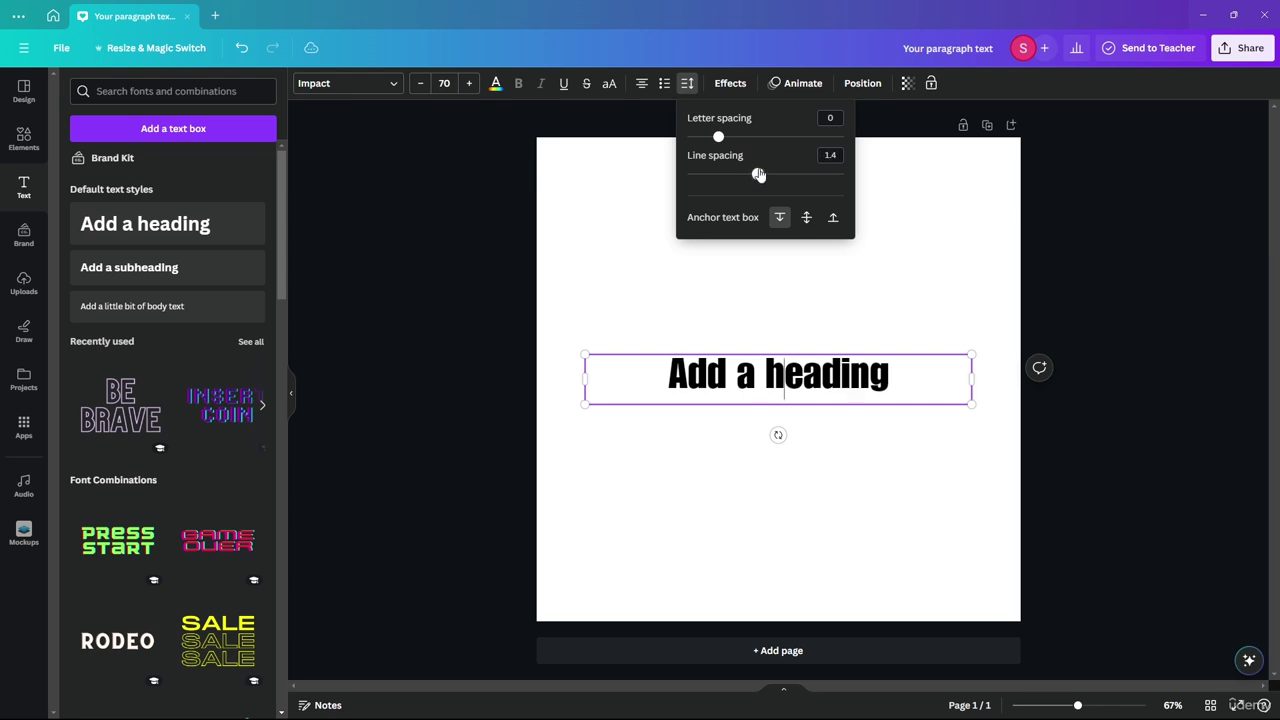
pyautogui.click(828, 153)
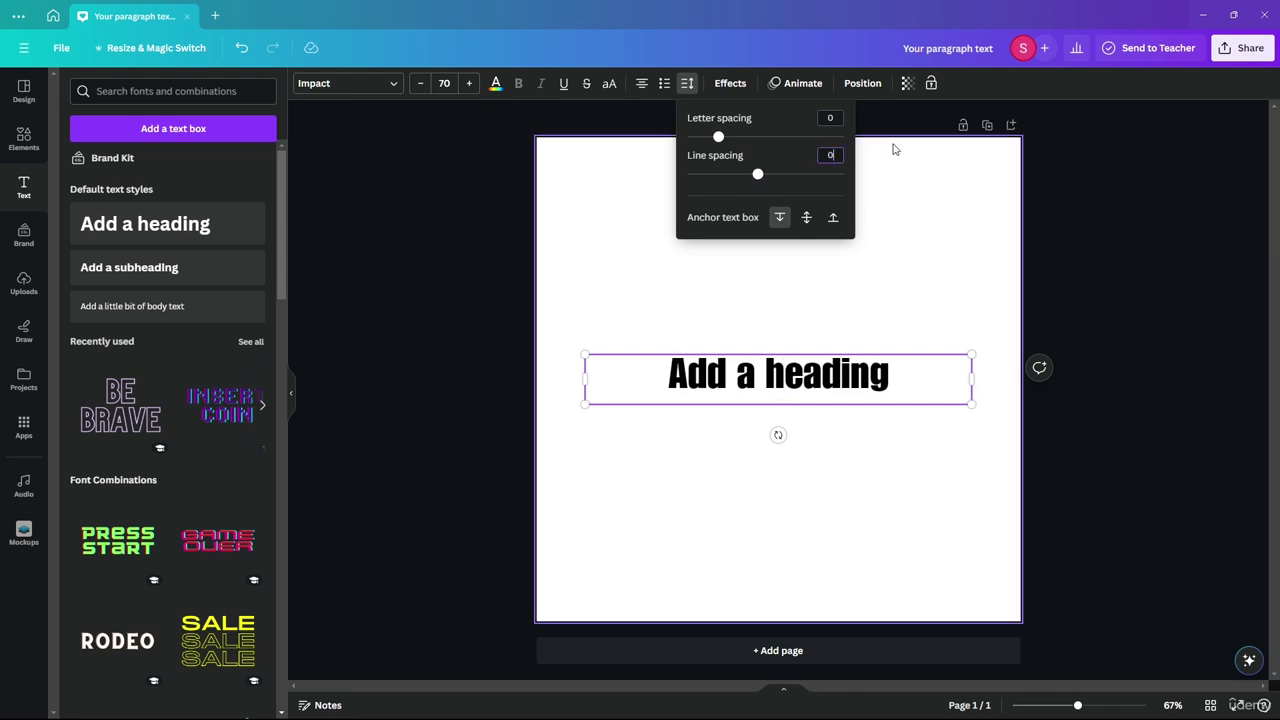
pyautogui.write('0')
pyautogui.press('Return')
pyautogui.moveTo(687, 174); pyautogui.dragTo(758, 174)
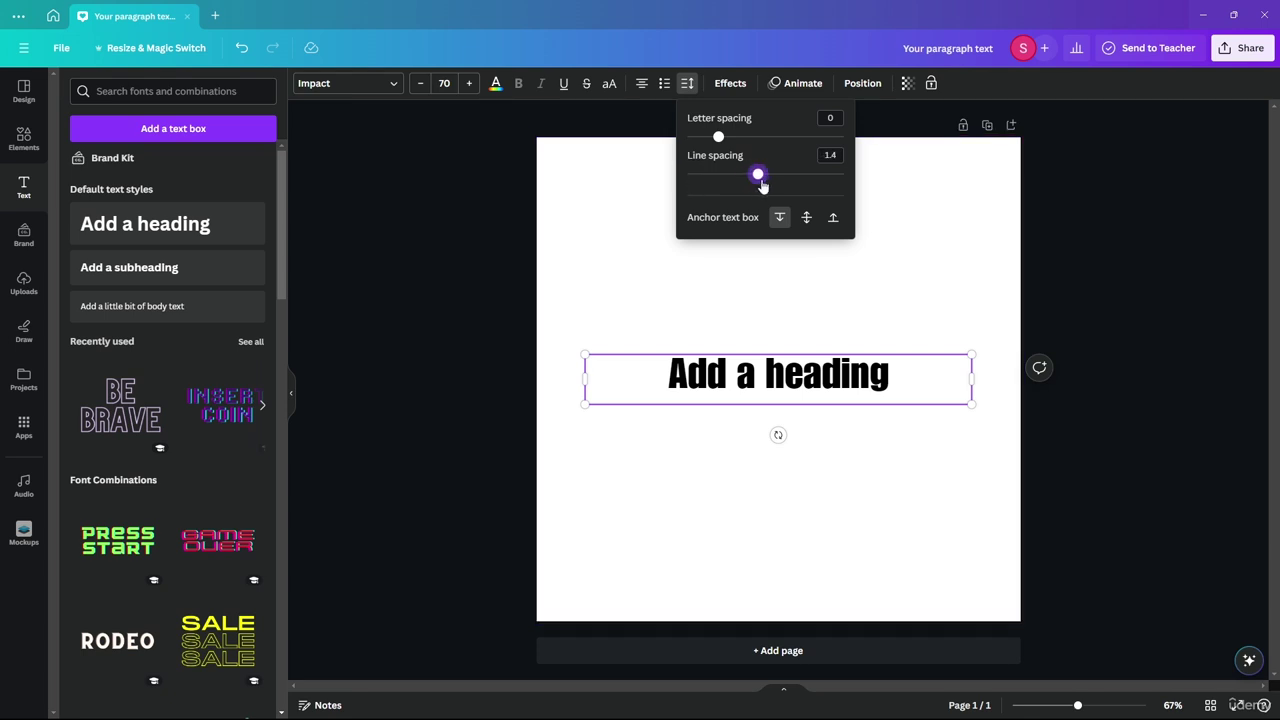
# - Enter 0.0 as the heading's line spacing as a second trial and restore it to 1.4
pyautogui.click(832, 155)
pyautogui.moveTo(836, 155); pyautogui.dragTo(810, 155)
pyautogui.write('0')
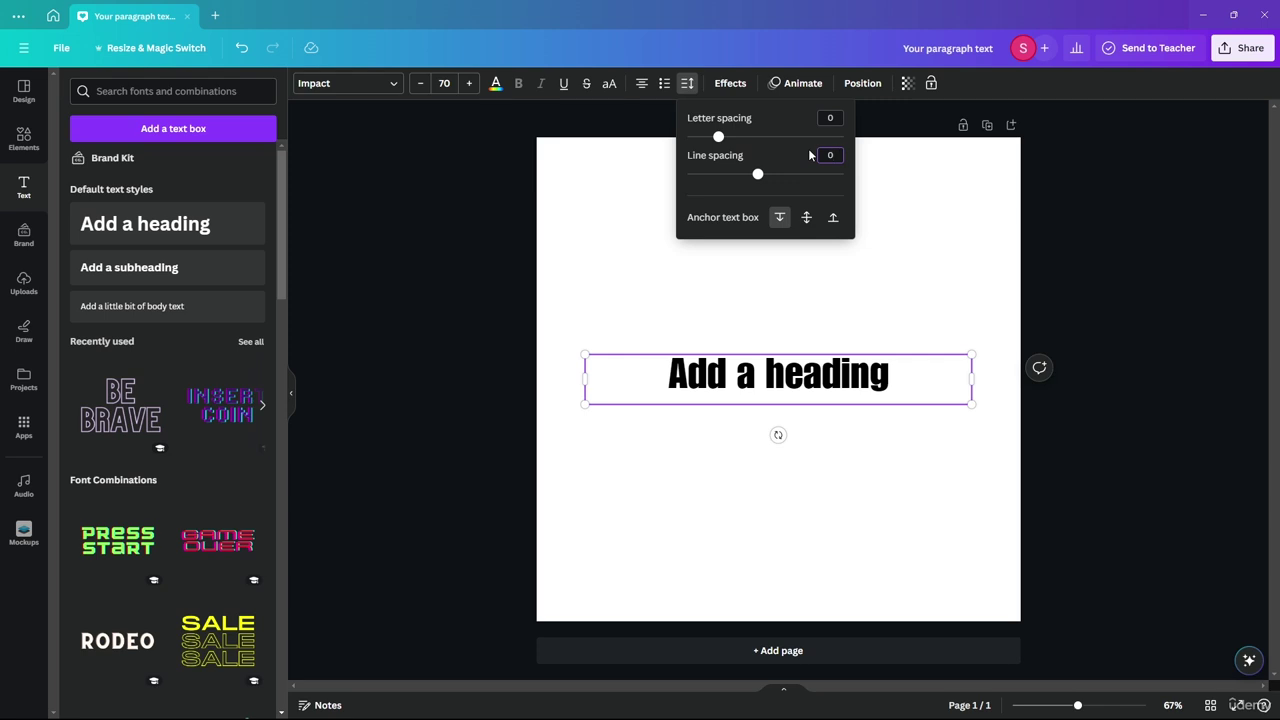
pyautogui.write('.0')
pyautogui.press('Return')
pyautogui.moveTo(687, 174); pyautogui.dragTo(760, 177)
# - Anchor the heading's text box to the middle and close the spacing settings
pyautogui.moveTo(758, 176); pyautogui.dragTo(758, 214)
pyautogui.click(806, 217)
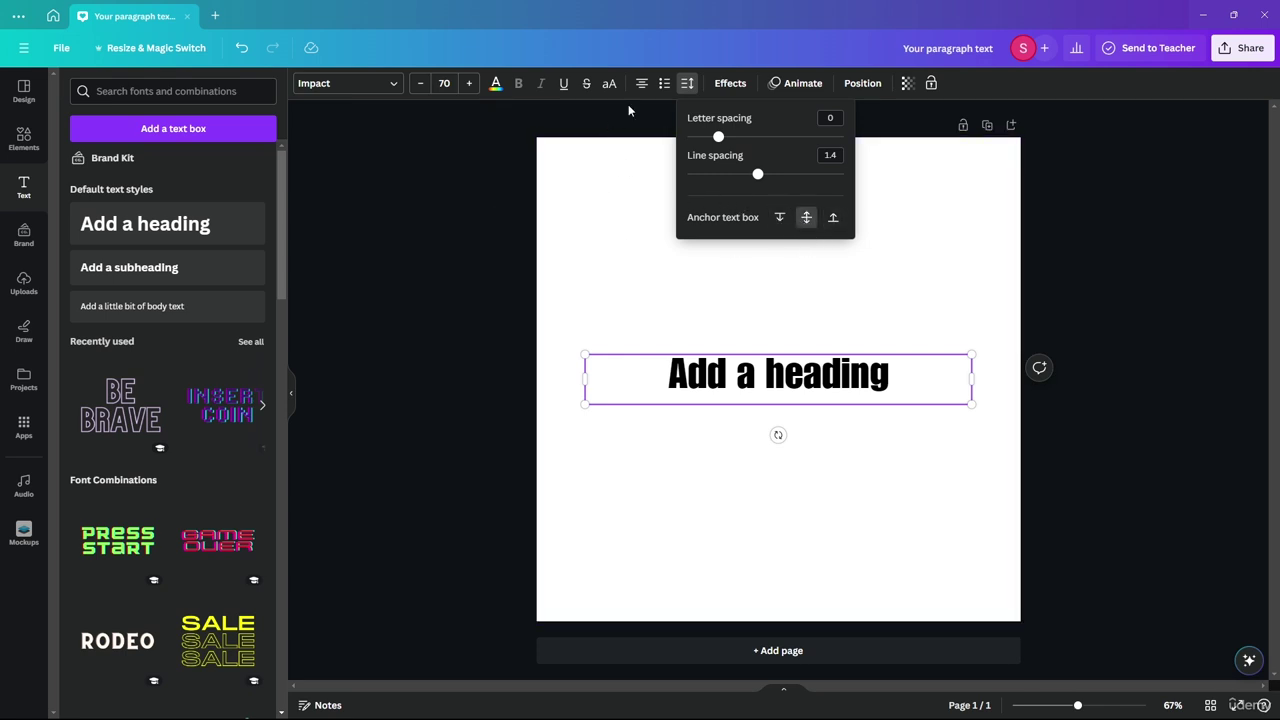
pyautogui.click(687, 83)
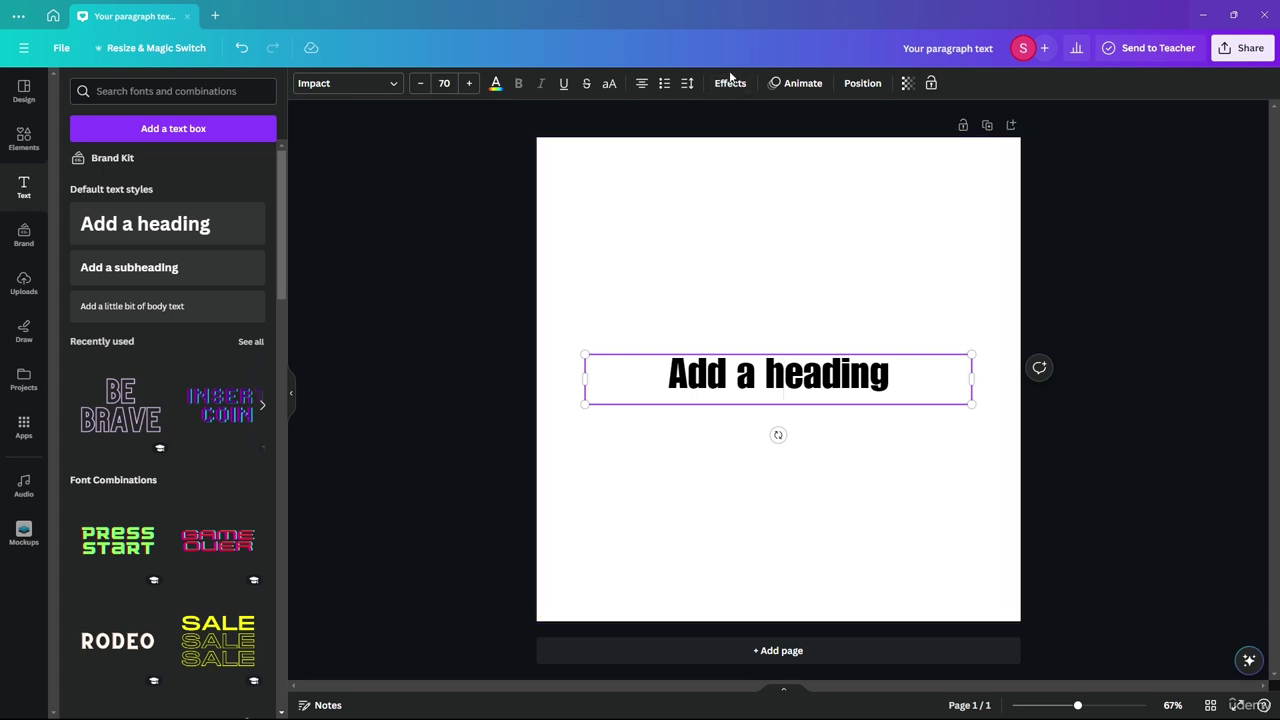
# - Recolour the whole heading text with the bright red from the default solid colours
pyautogui.click(729, 85)
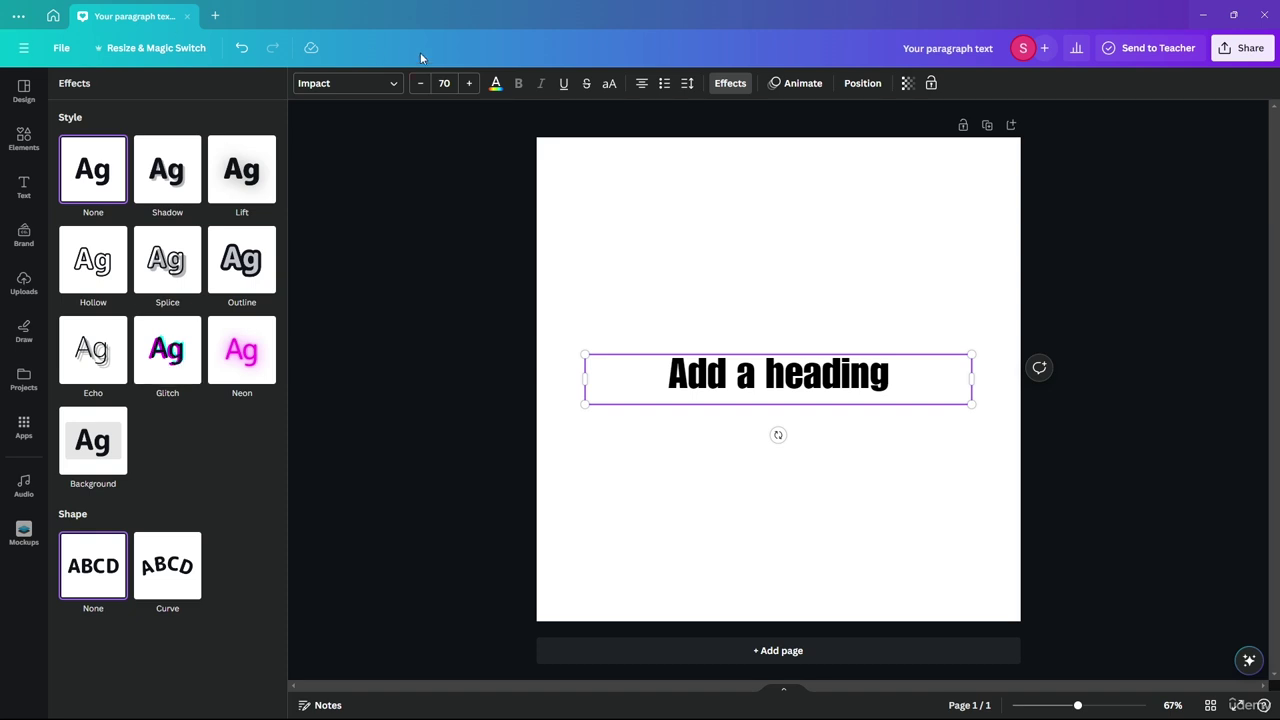
pyautogui.click(495, 84)
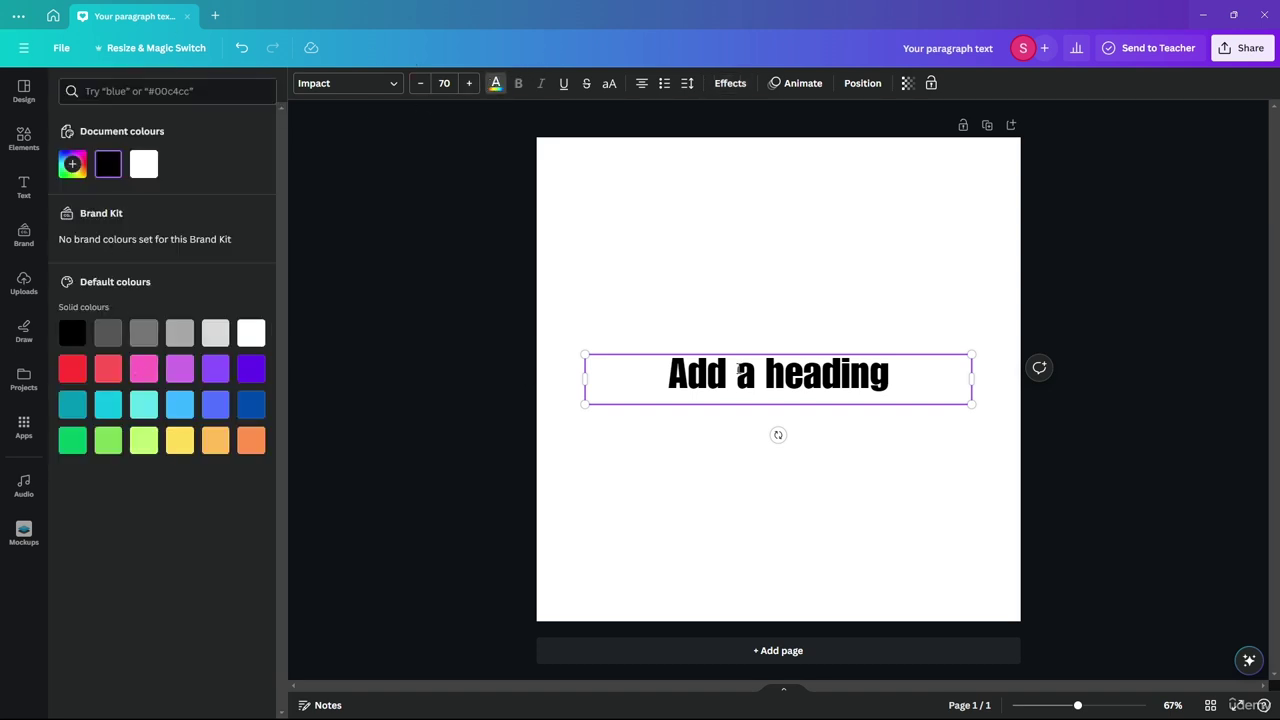
pyautogui.click(72, 369)
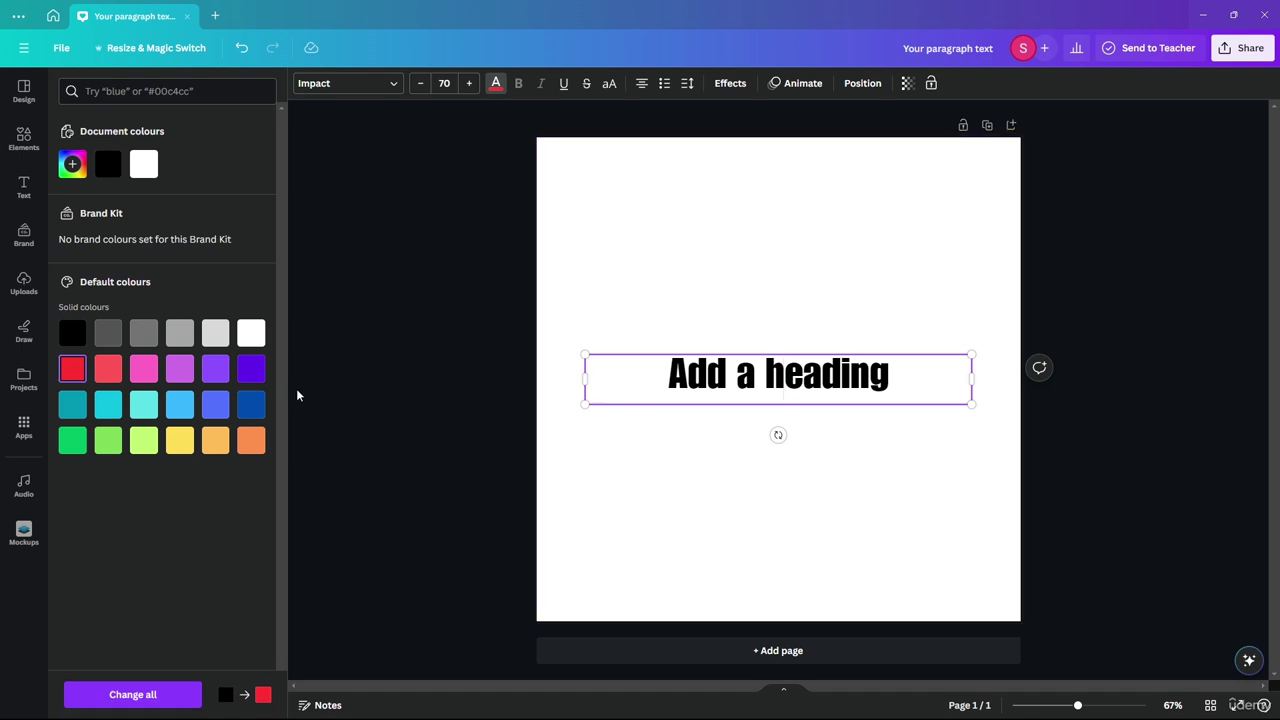
pyautogui.click(72, 333)
pyautogui.hotkey('ctrl', 'a')
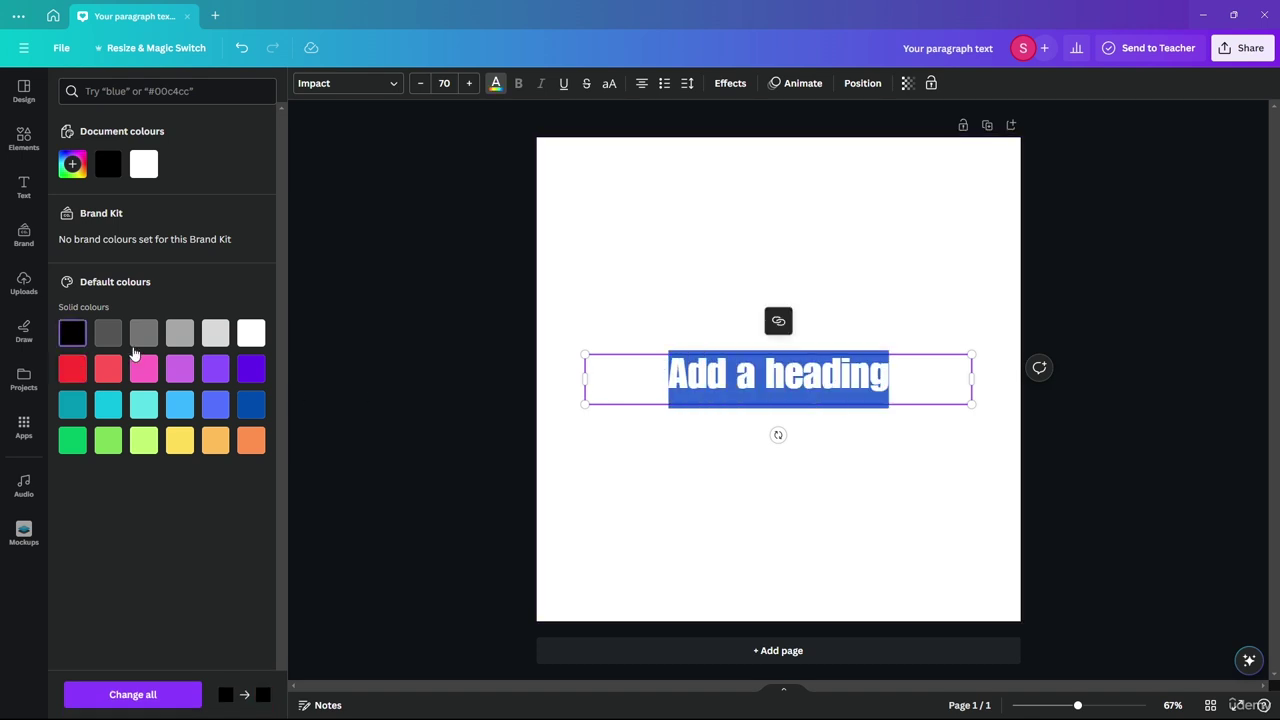
pyautogui.click(72, 369)
pyautogui.click(577, 400)
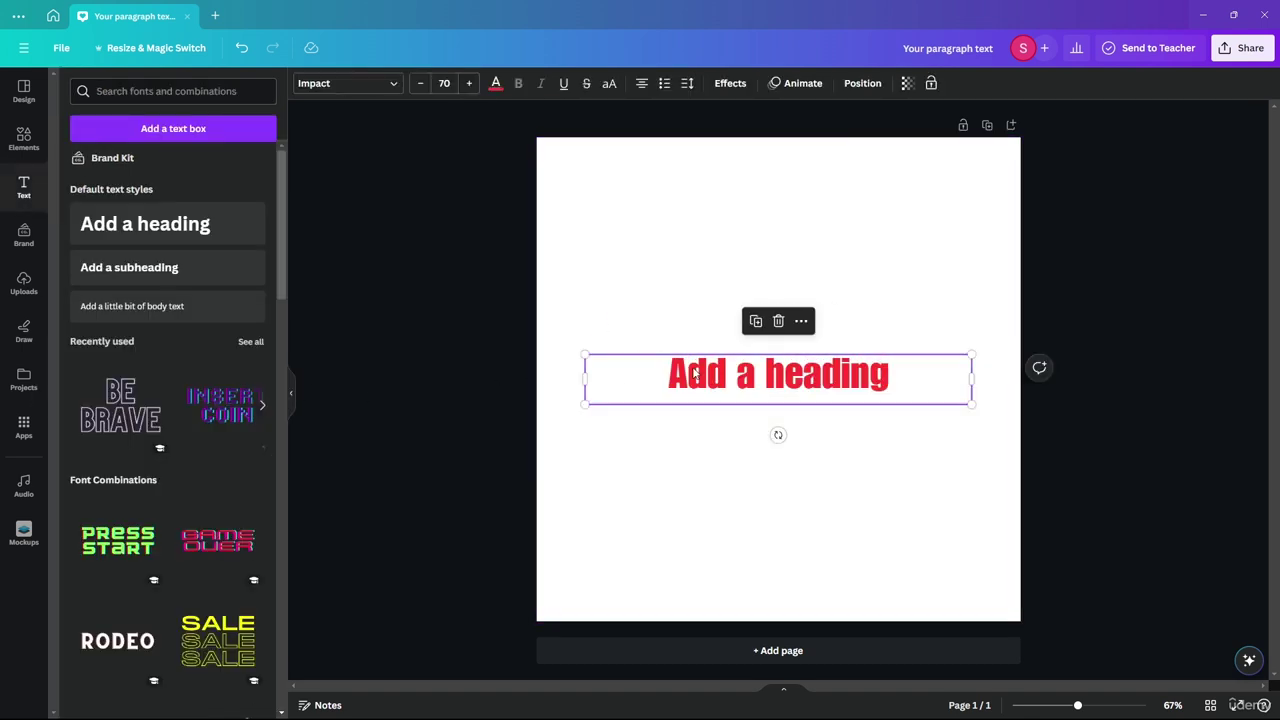
# - Apply the Shadow effect to the heading with a black shadow colour and a transparency of 100
pyautogui.click(730, 83)
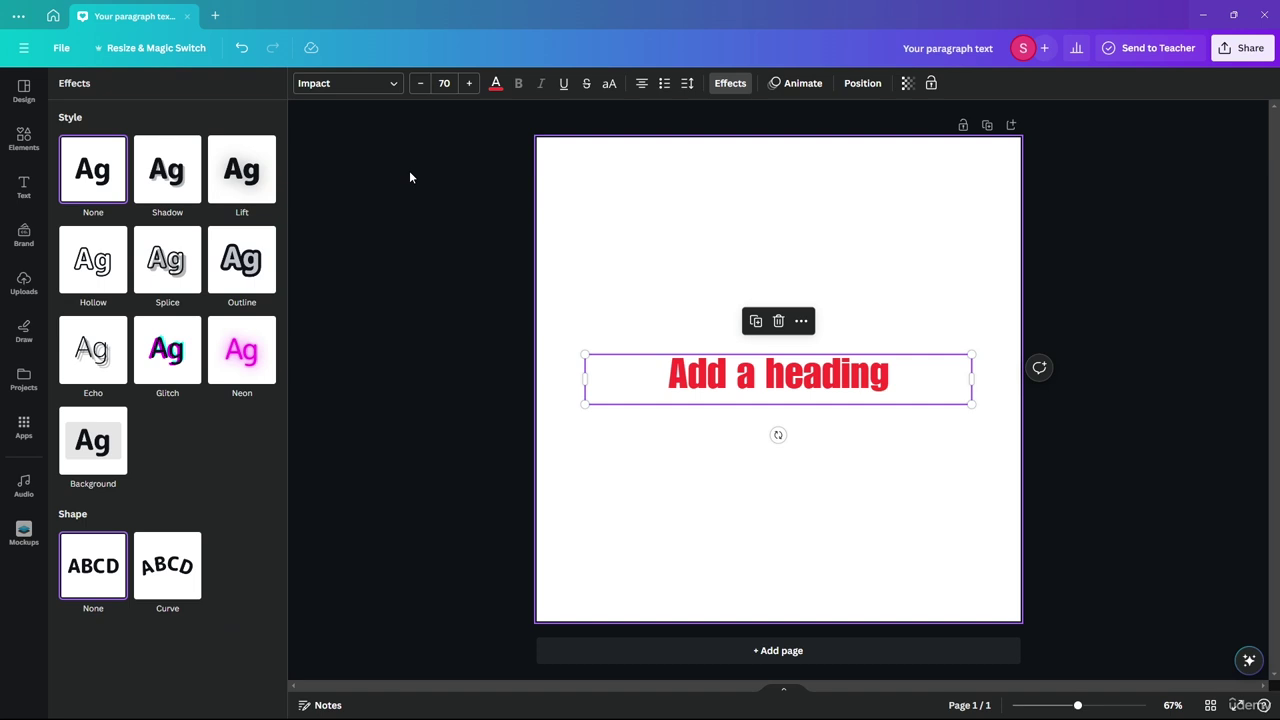
pyautogui.click(162, 180)
pyautogui.click(254, 387)
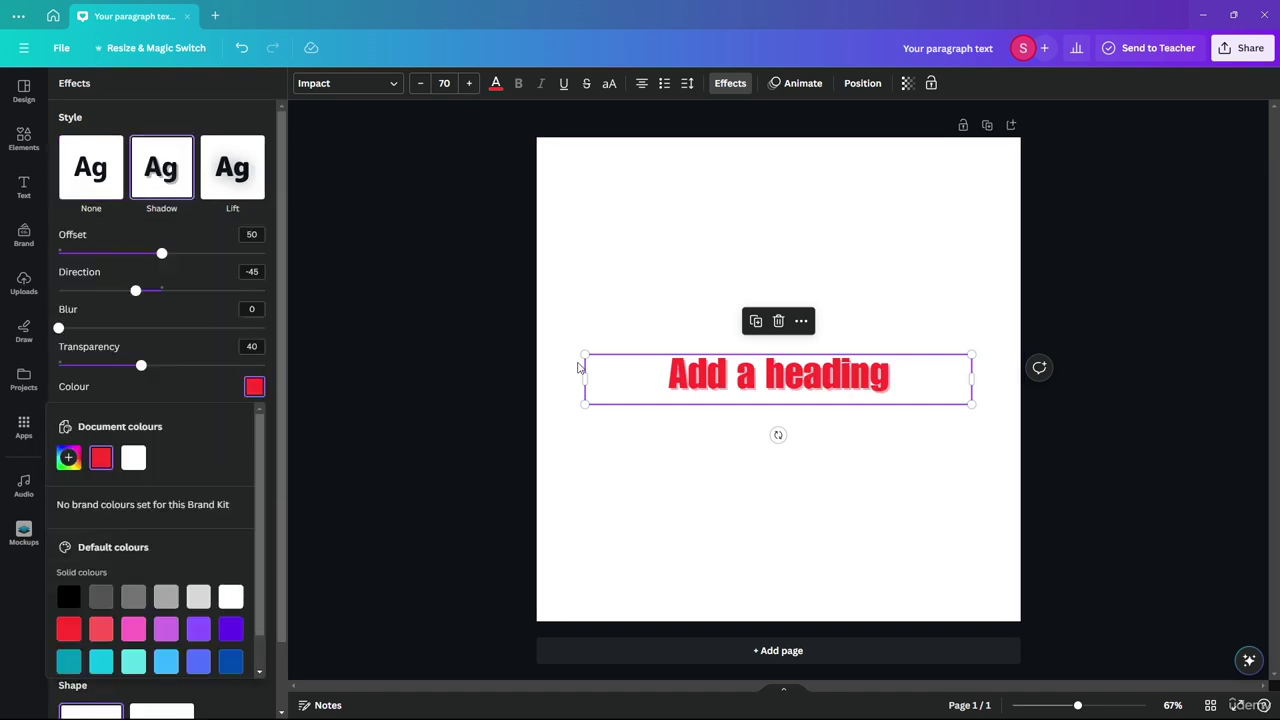
pyautogui.click(68, 597)
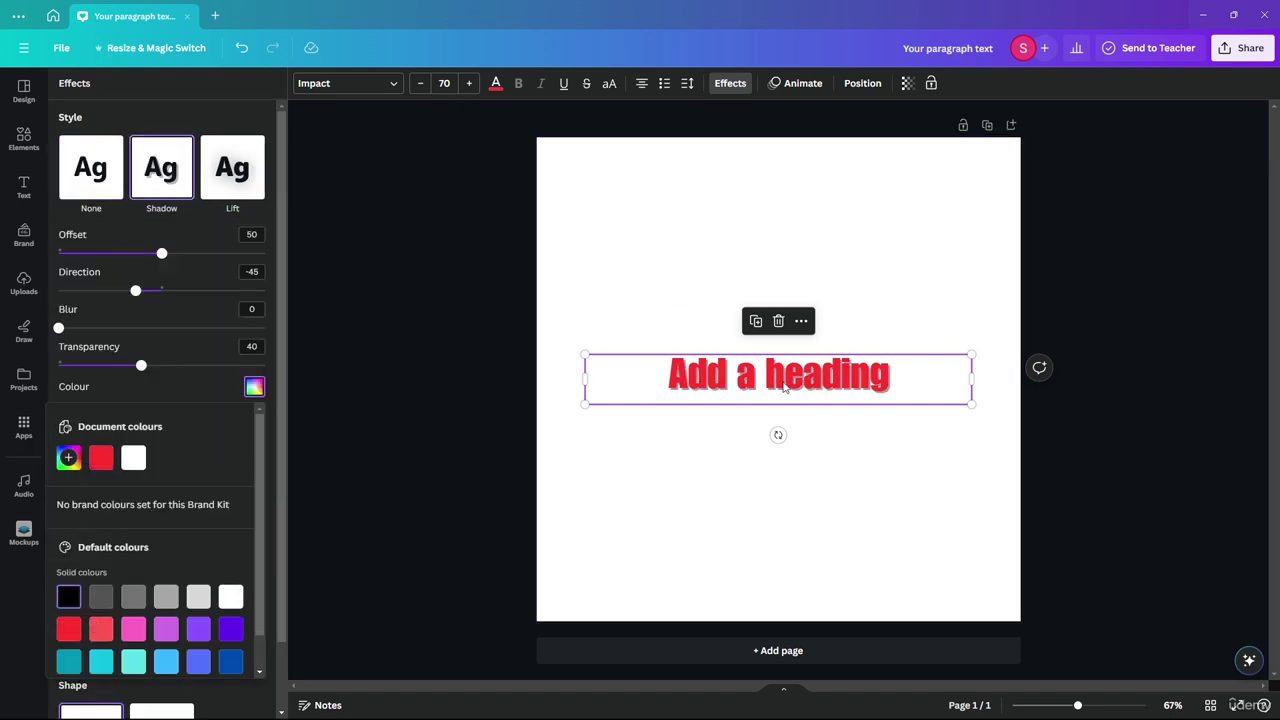
pyautogui.click(252, 386)
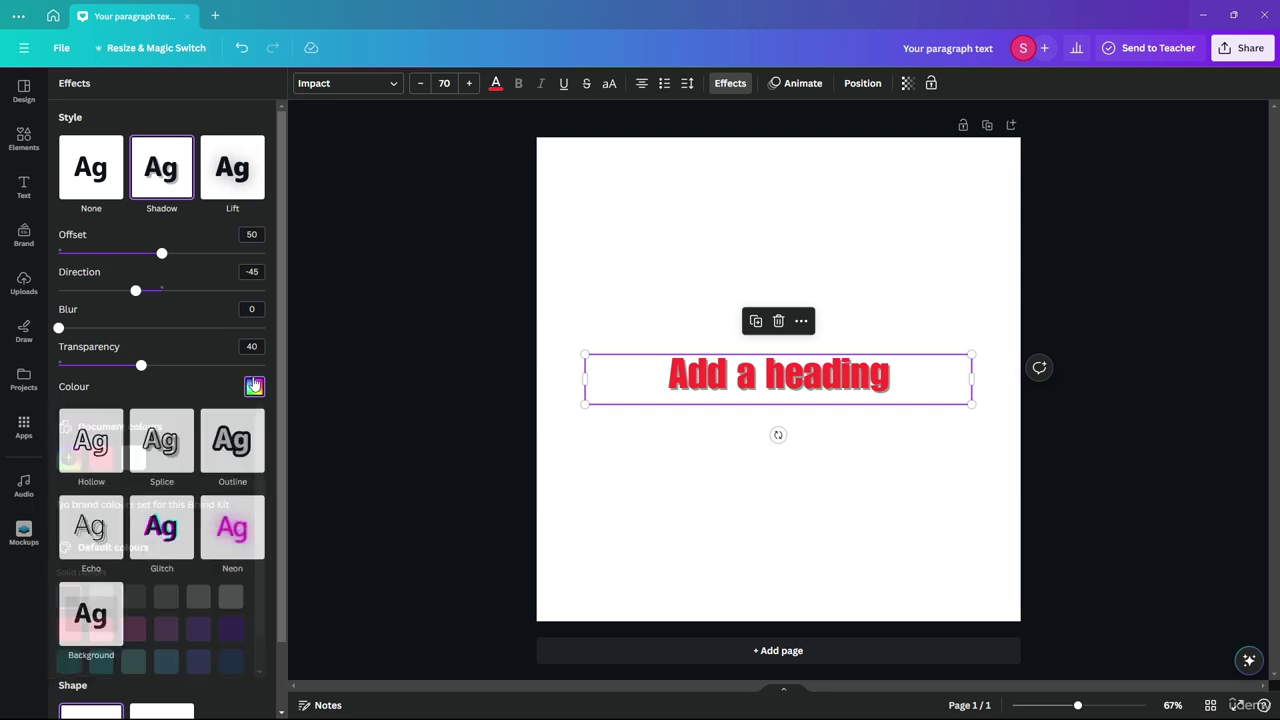
pyautogui.click(254, 387)
pyautogui.click(254, 387)
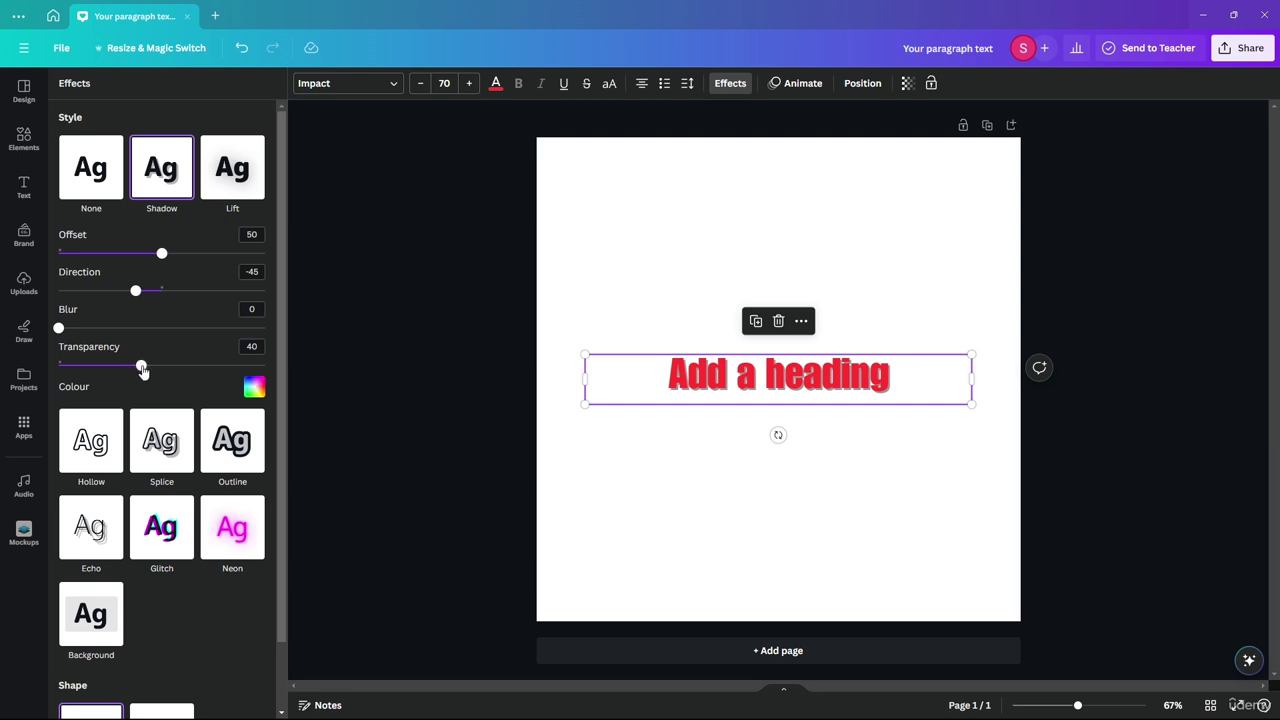
pyautogui.moveTo(141, 365); pyautogui.dragTo(306, 380)
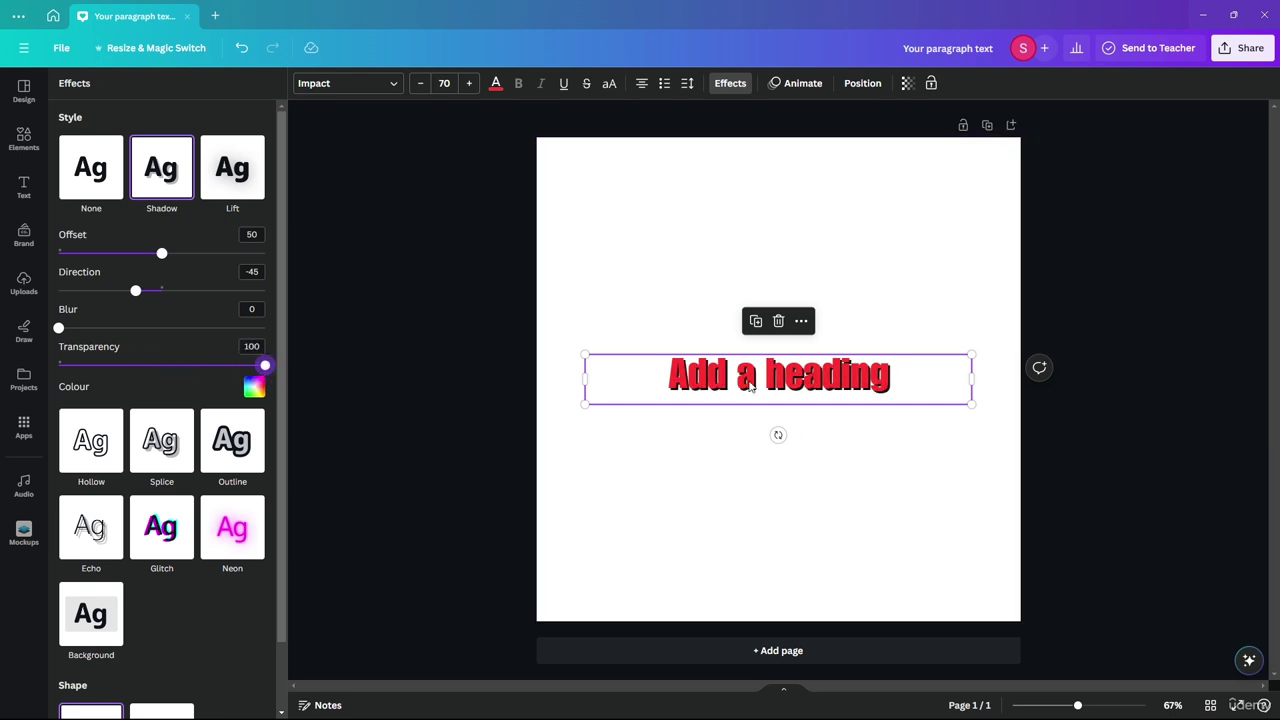
# - Try out the heading shadow's blur from maximum down to low values, and set it to 20
pyautogui.moveTo(1077, 705); pyautogui.dragTo(1124, 706)
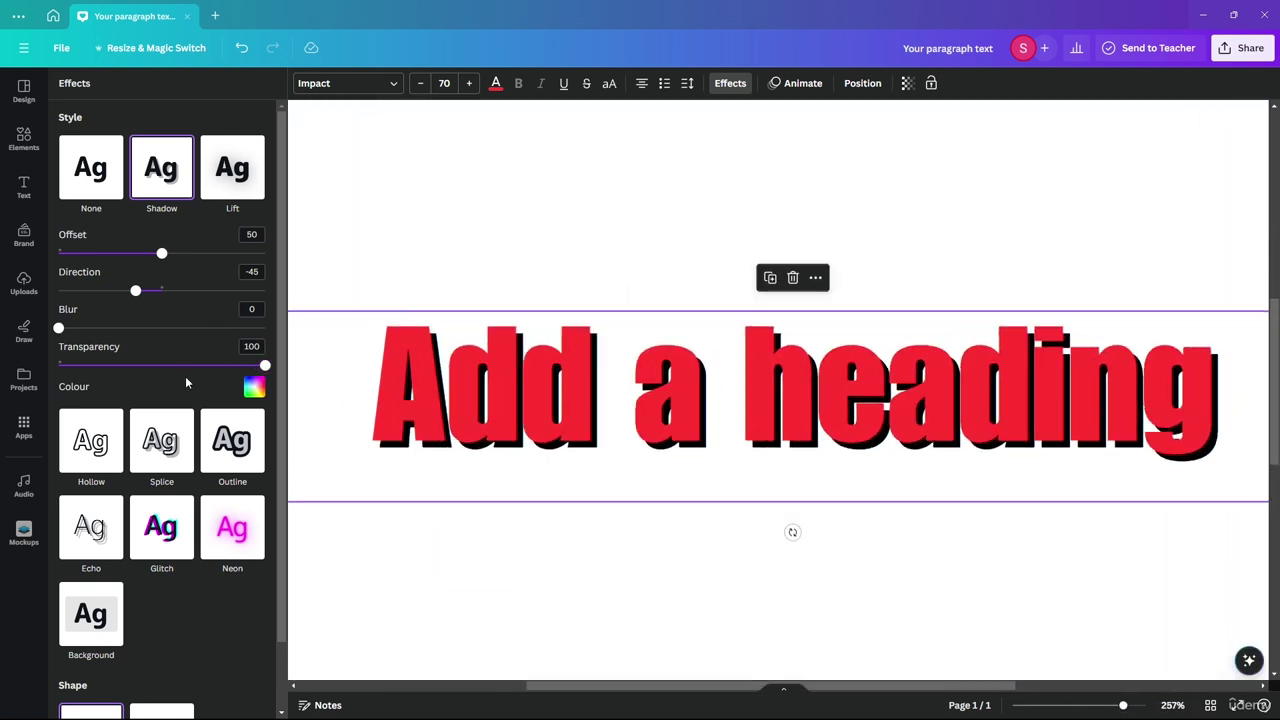
pyautogui.moveTo(60, 329); pyautogui.dragTo(265, 330)
pyautogui.moveTo(354, 338); pyautogui.dragTo(84, 330)
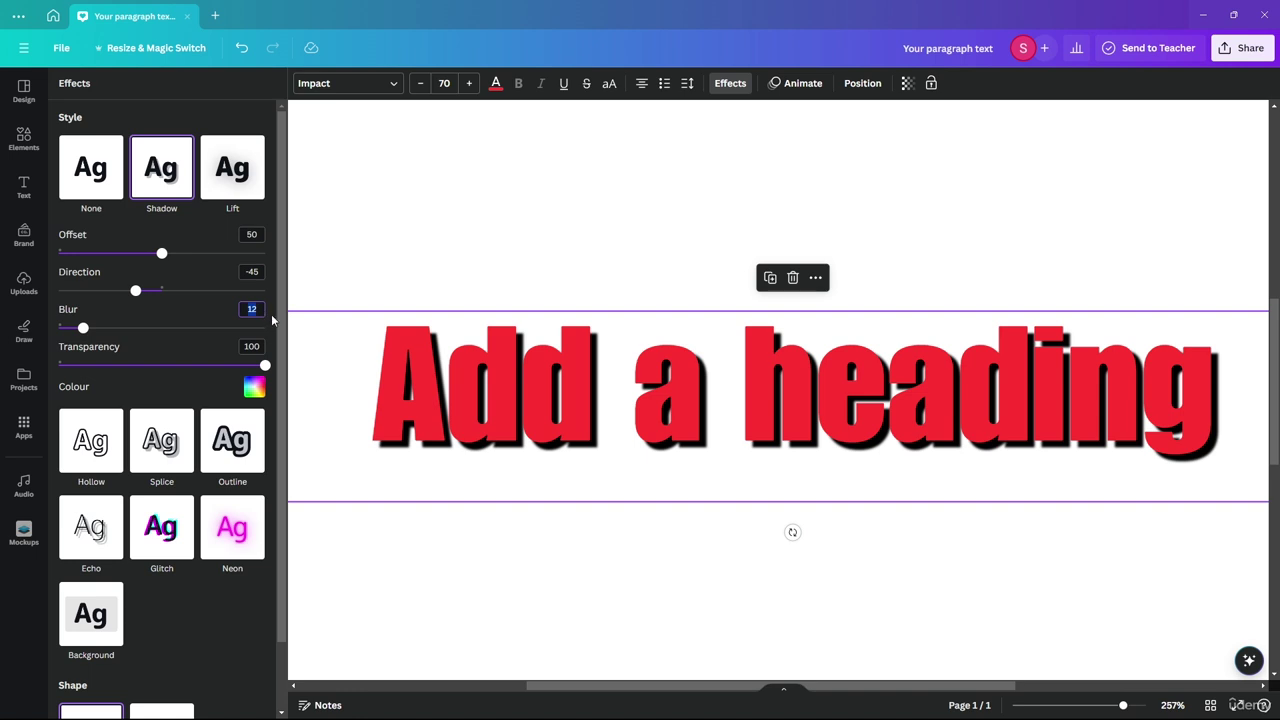
pyautogui.write('0')
pyautogui.press('Return')
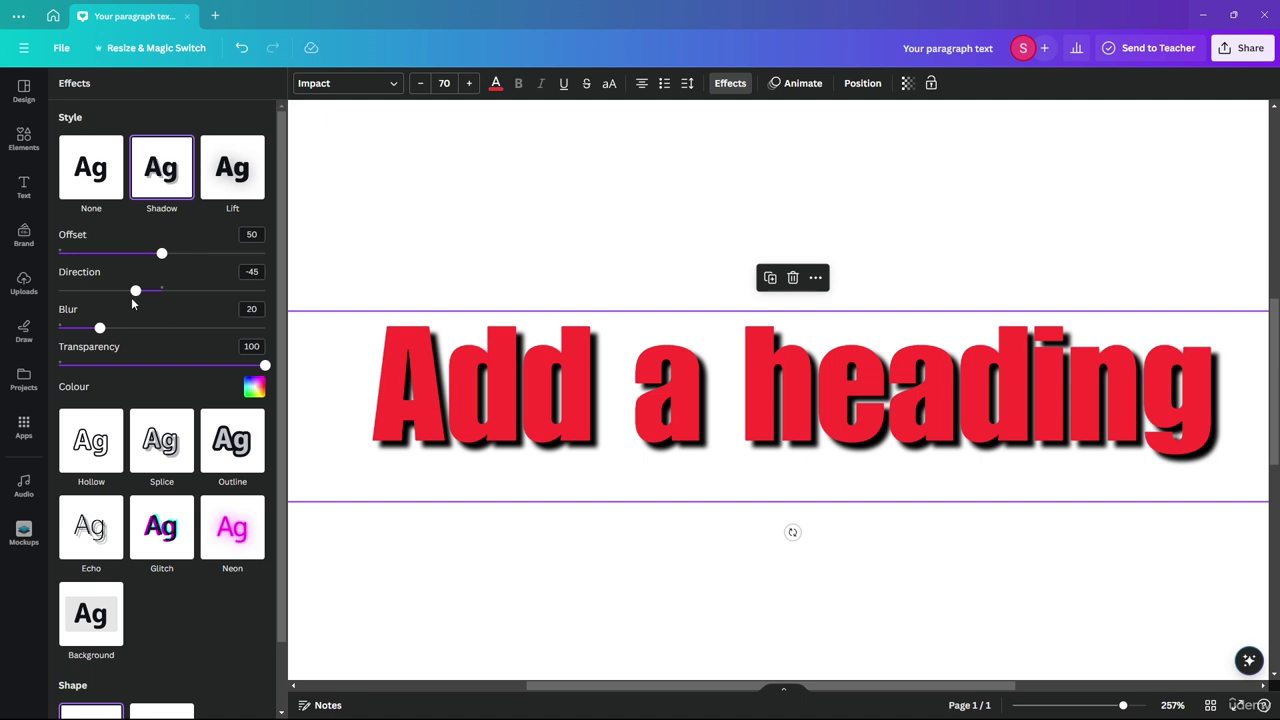
# - Set the heading shadow's offset to 67, direction to -58 and blur to 29, and check it at full-page view
pyautogui.moveTo(135, 290); pyautogui.dragTo(197, 253)
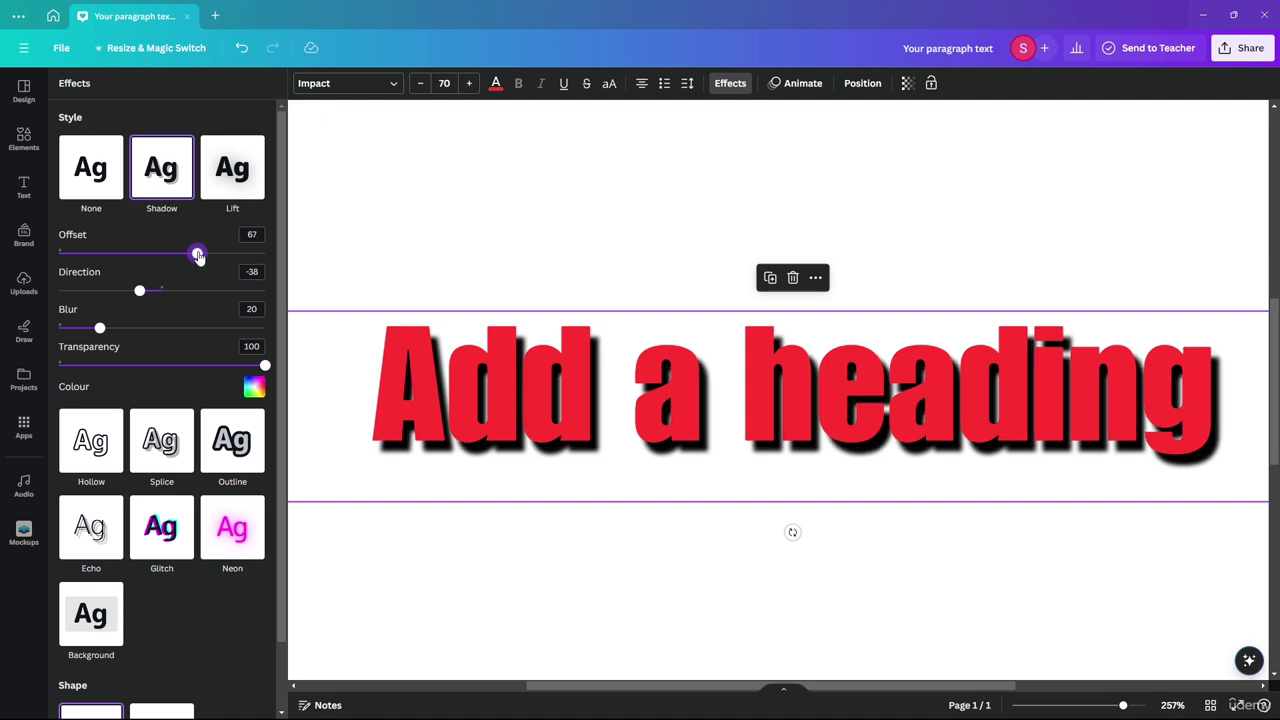
pyautogui.moveTo(138, 292); pyautogui.dragTo(118, 328)
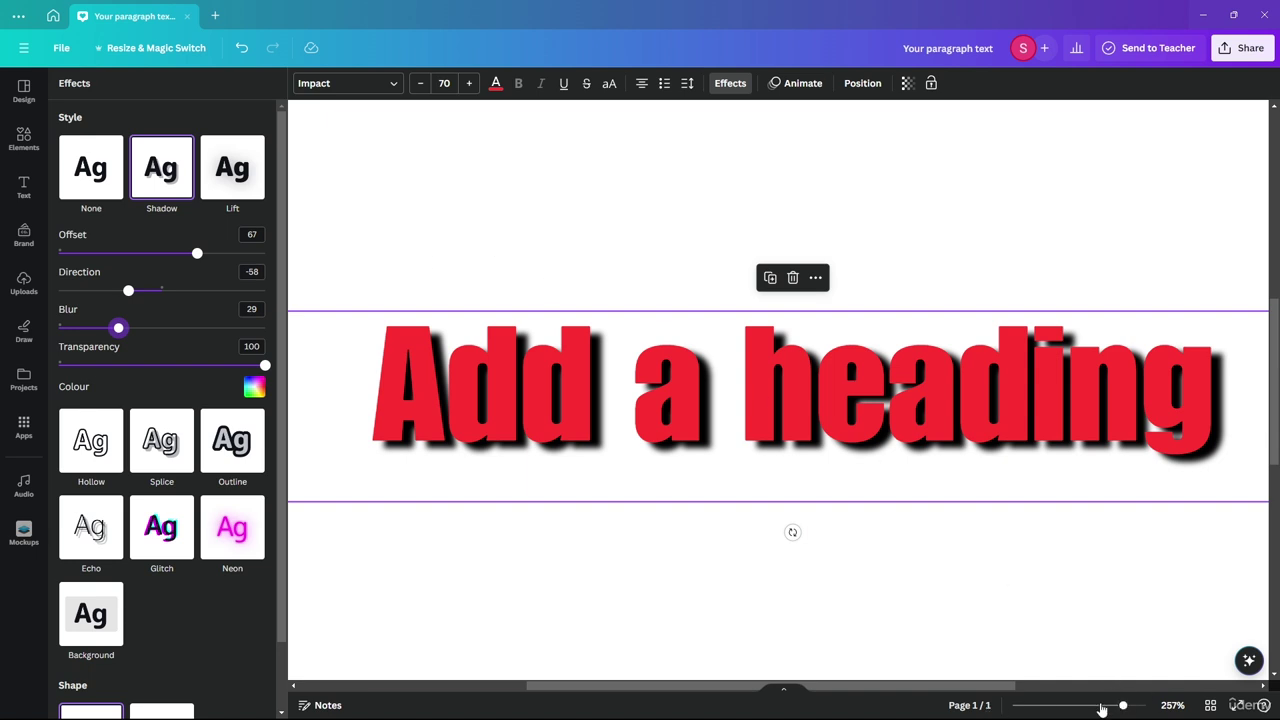
pyautogui.click(1172, 705)
pyautogui.click(1169, 641)
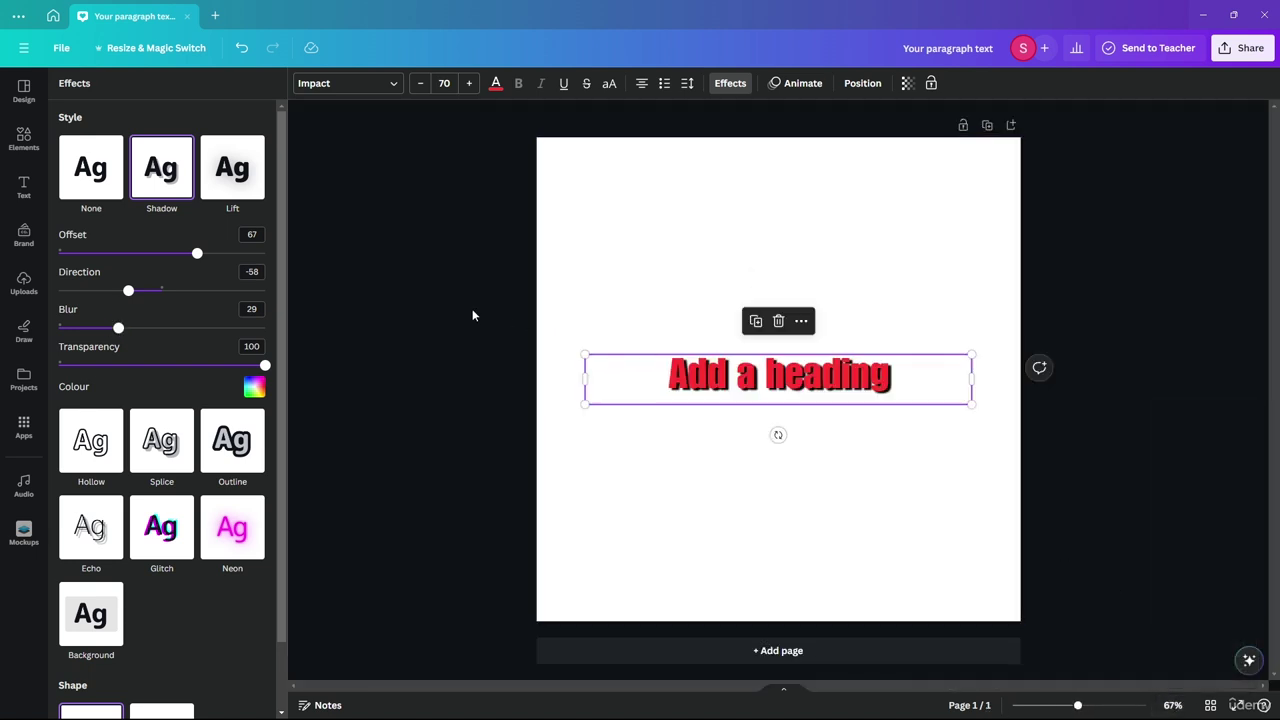
pyautogui.click(708, 410)
pyautogui.click(808, 367)
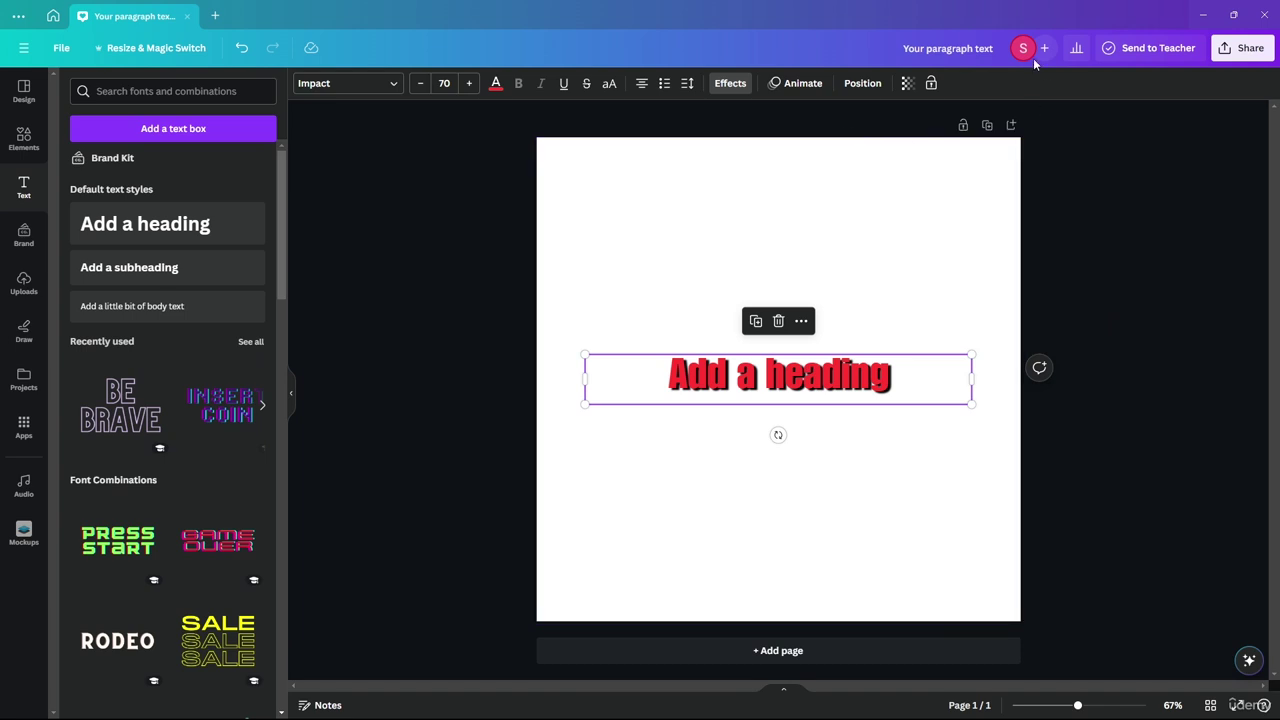
# - Replace the heading's shadow with the Lift effect at an intensity of 100 and check it with the heading deselected
pyautogui.click(730, 83)
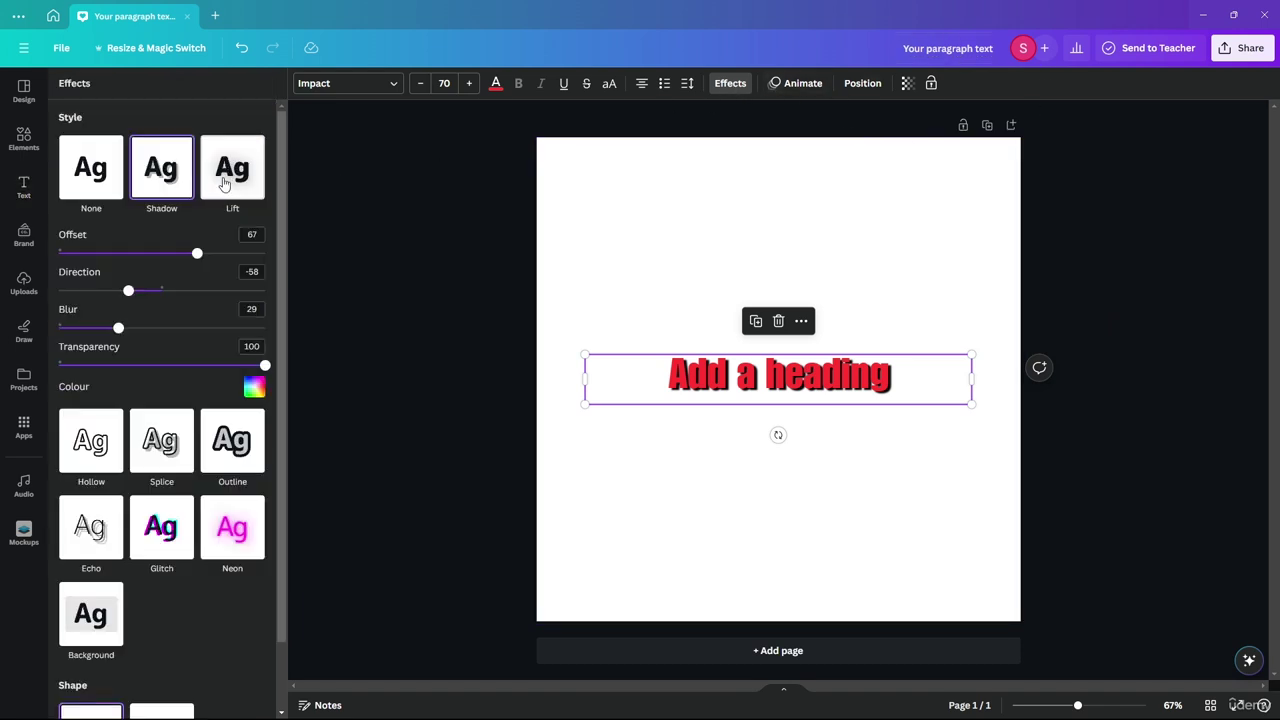
pyautogui.click(225, 183)
pyautogui.moveTo(166, 257); pyautogui.dragTo(460, 263)
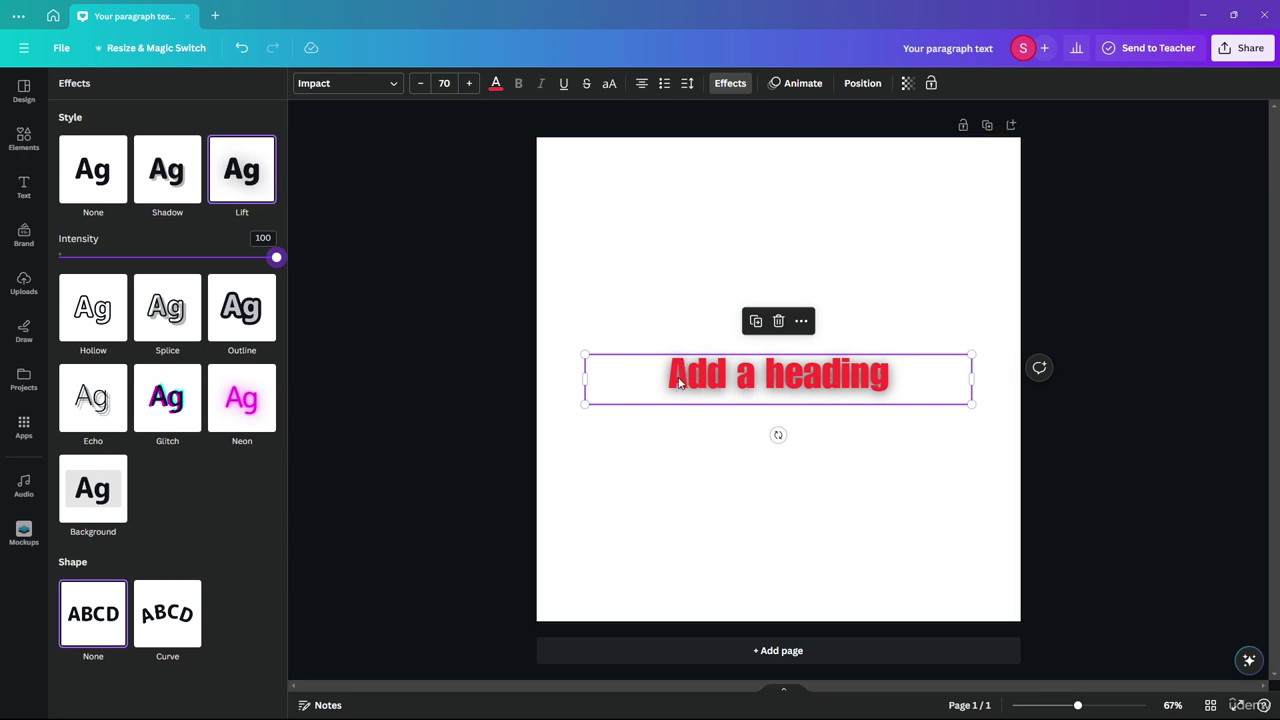
pyautogui.rightClick(722, 307)
pyautogui.click(628, 330)
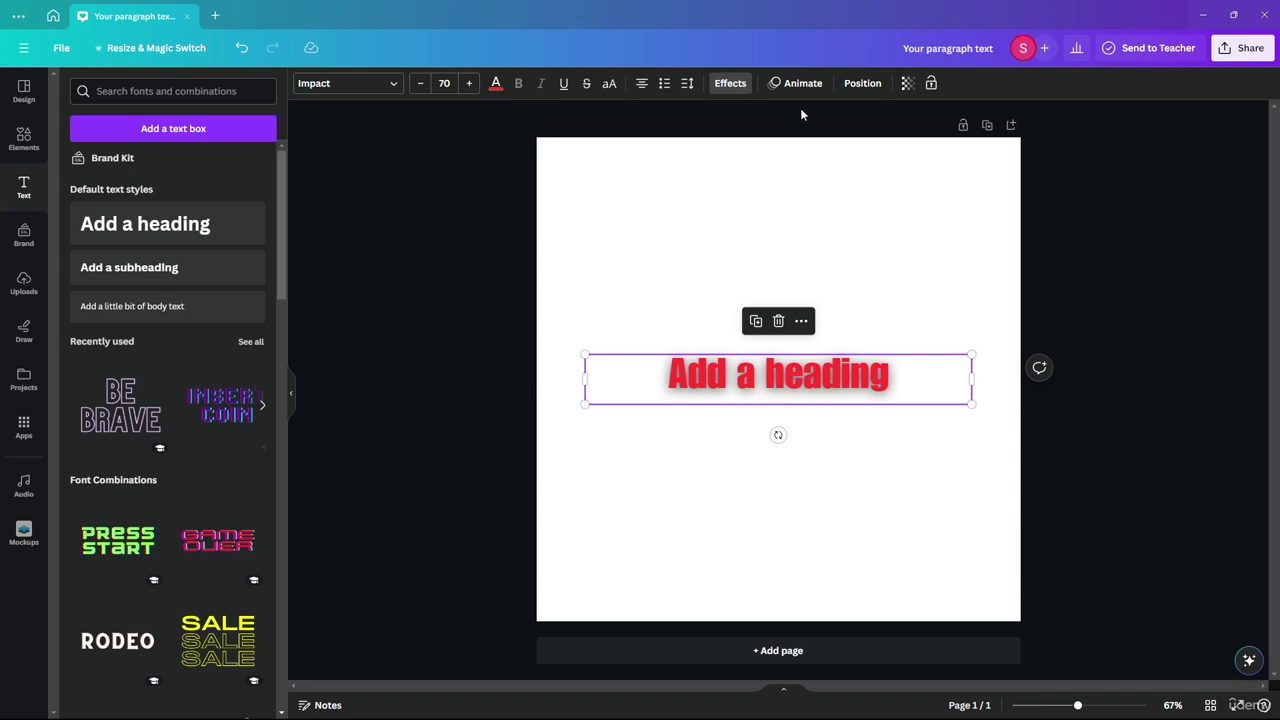
# - Switch the heading to the Hollow effect and set its thickness to 24
pyautogui.click(722, 84)
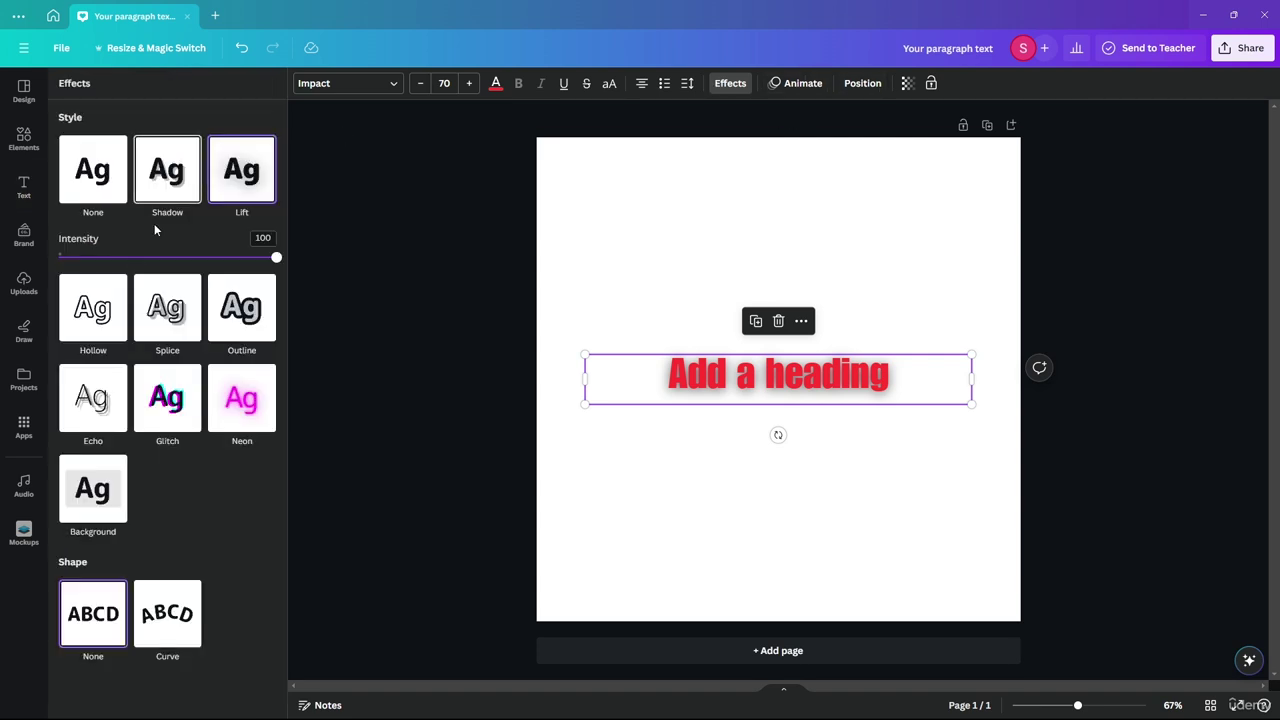
pyautogui.click(93, 307)
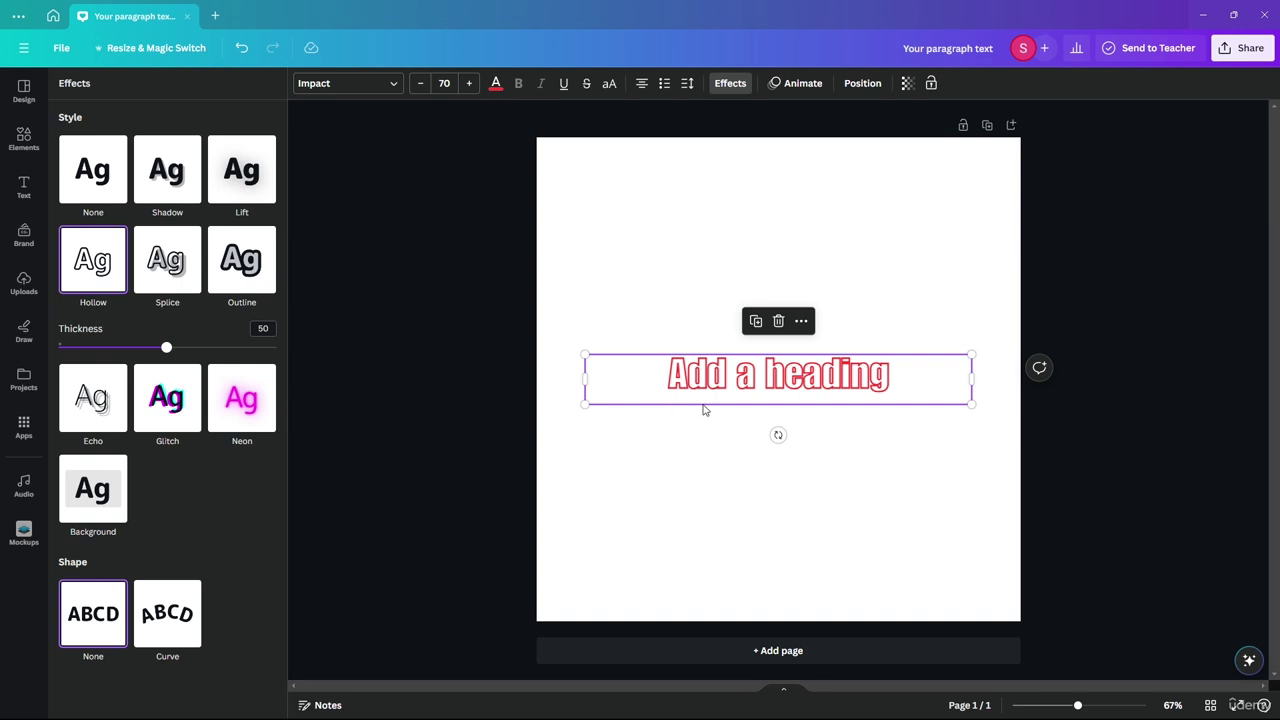
pyautogui.moveTo(166, 347); pyautogui.dragTo(110, 346)
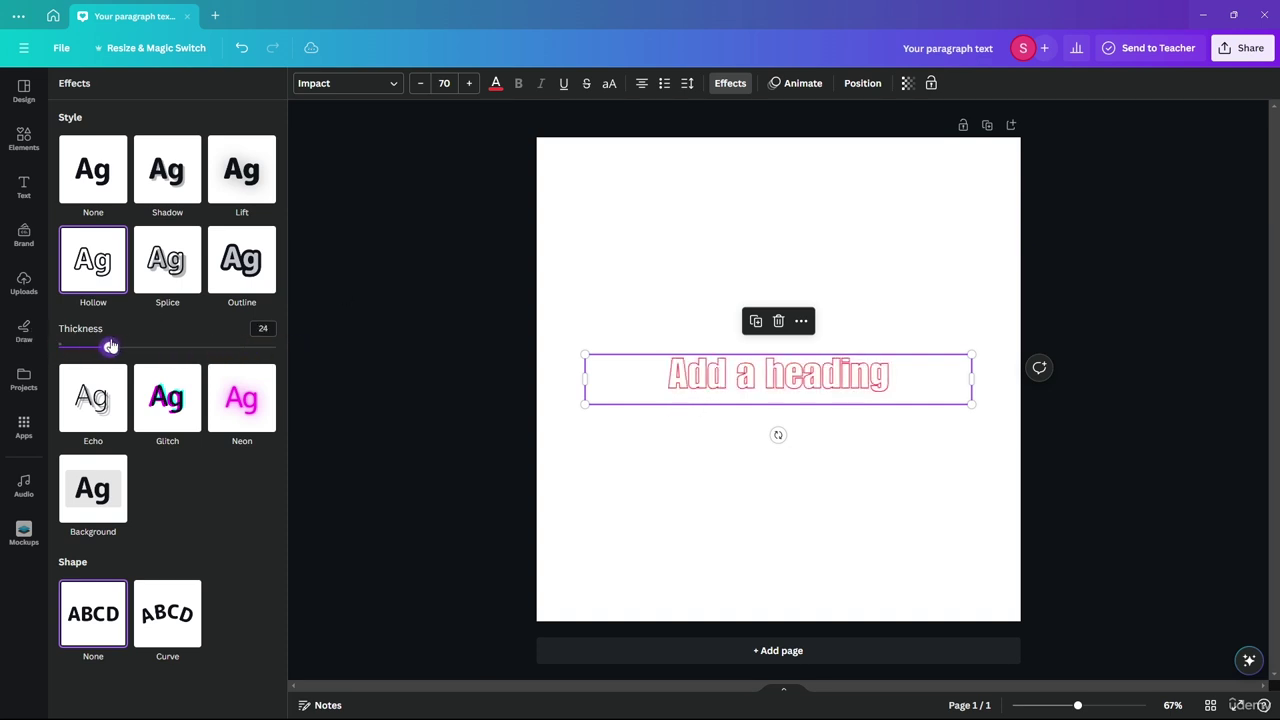
# - Apply the Splice effect to the heading and try black, grey and red fill colours, settling on light purple
pyautogui.click(194, 262)
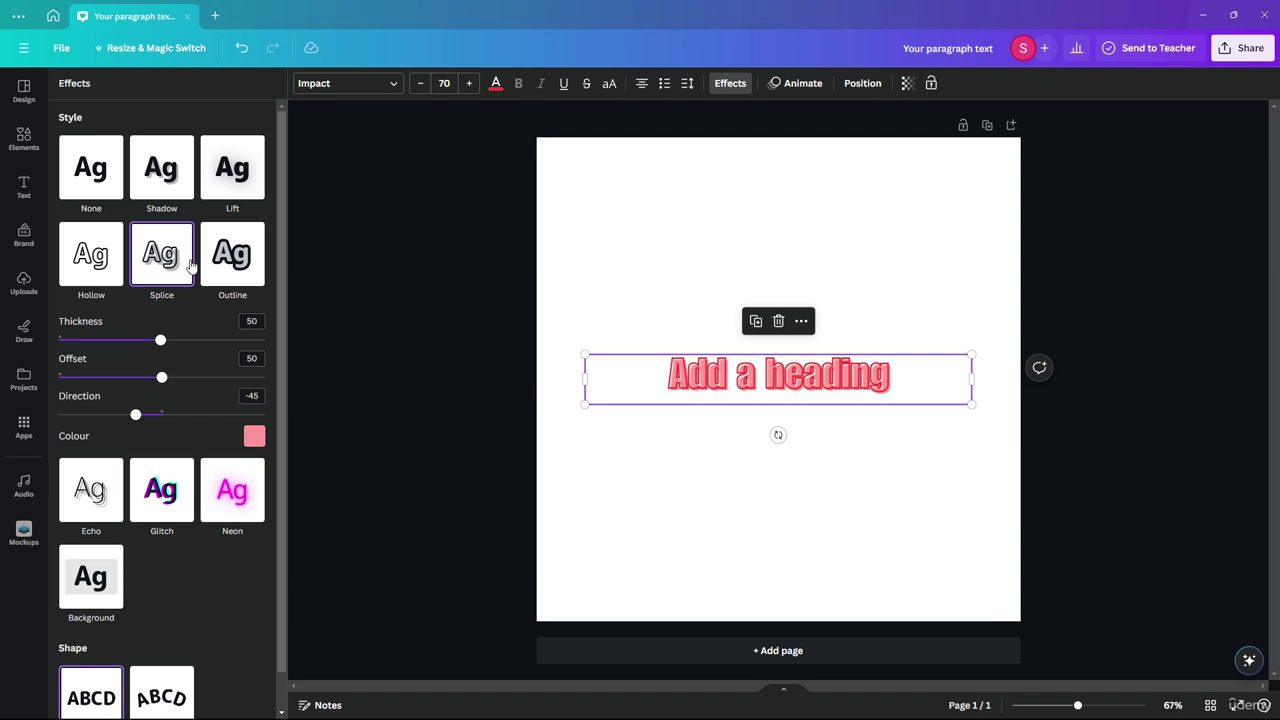
pyautogui.click(252, 437)
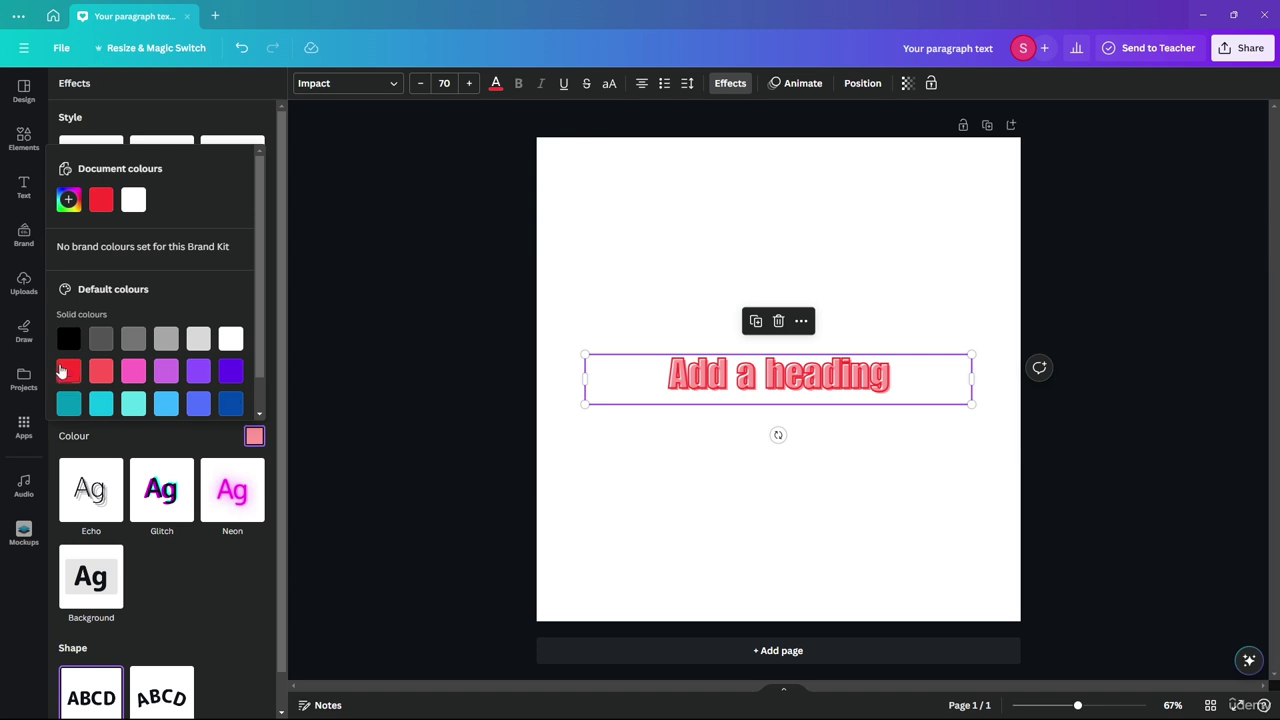
pyautogui.click(67, 341)
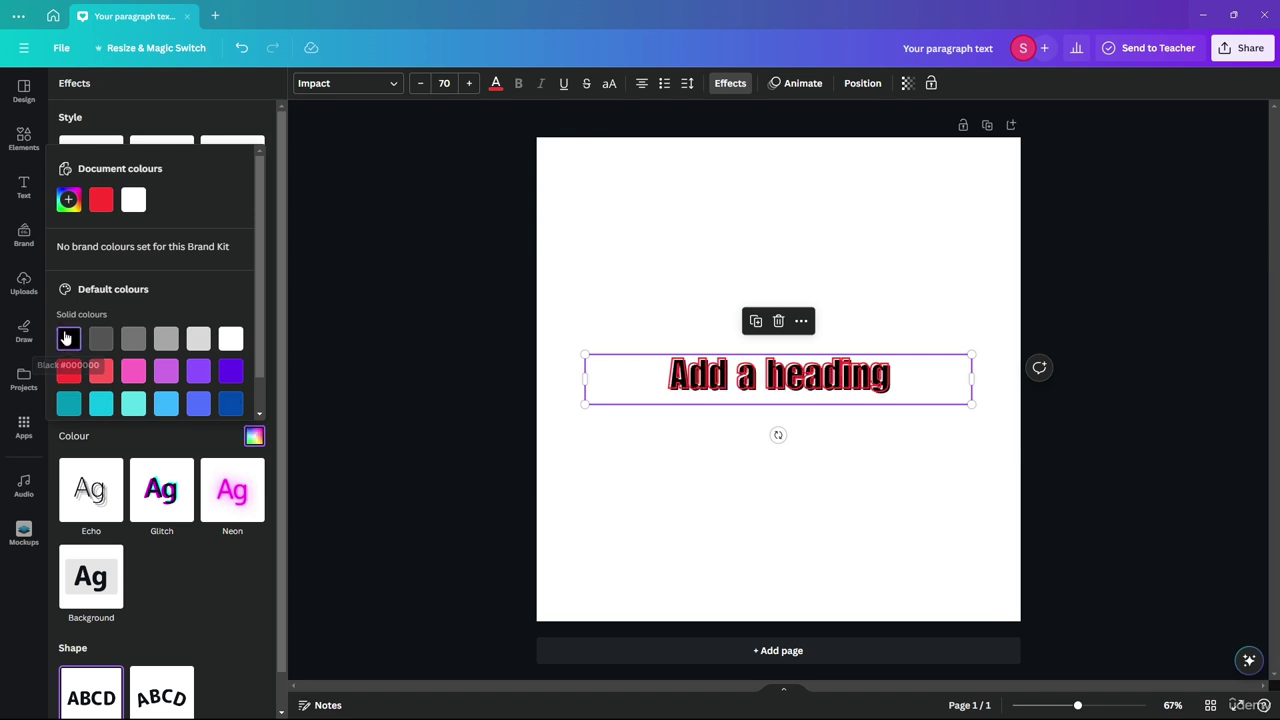
pyautogui.click(100, 338)
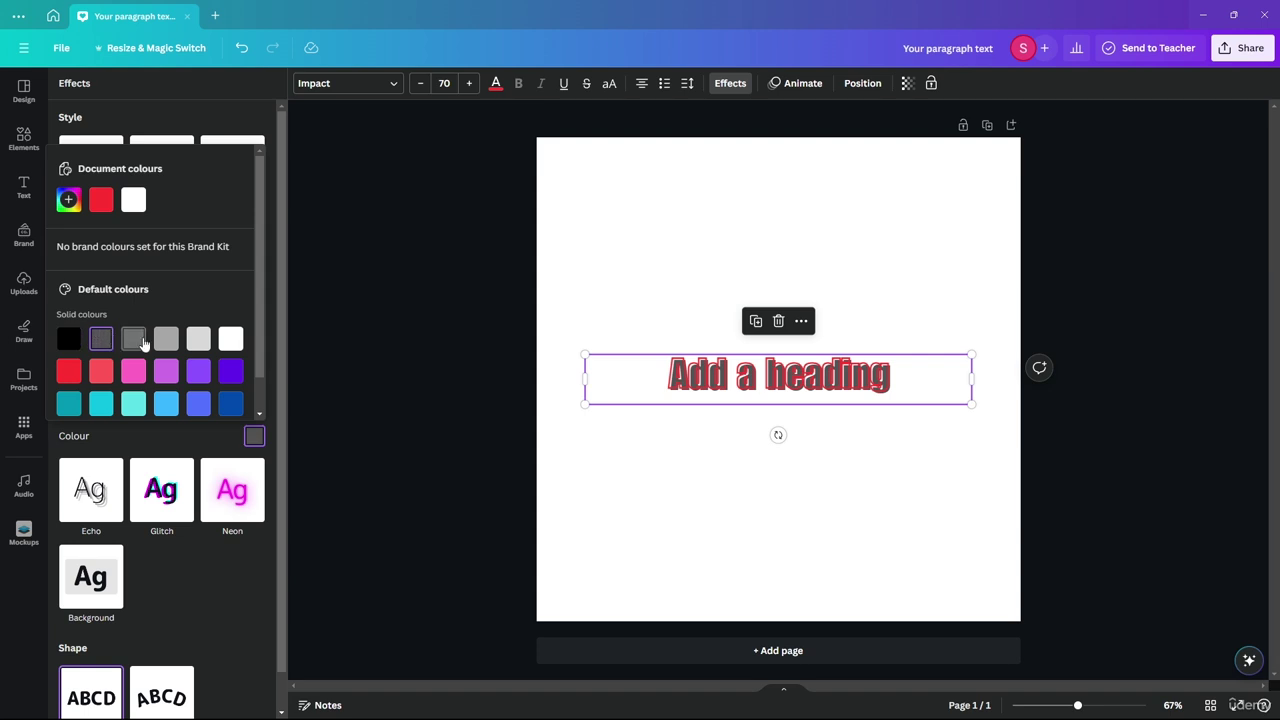
pyautogui.click(166, 338)
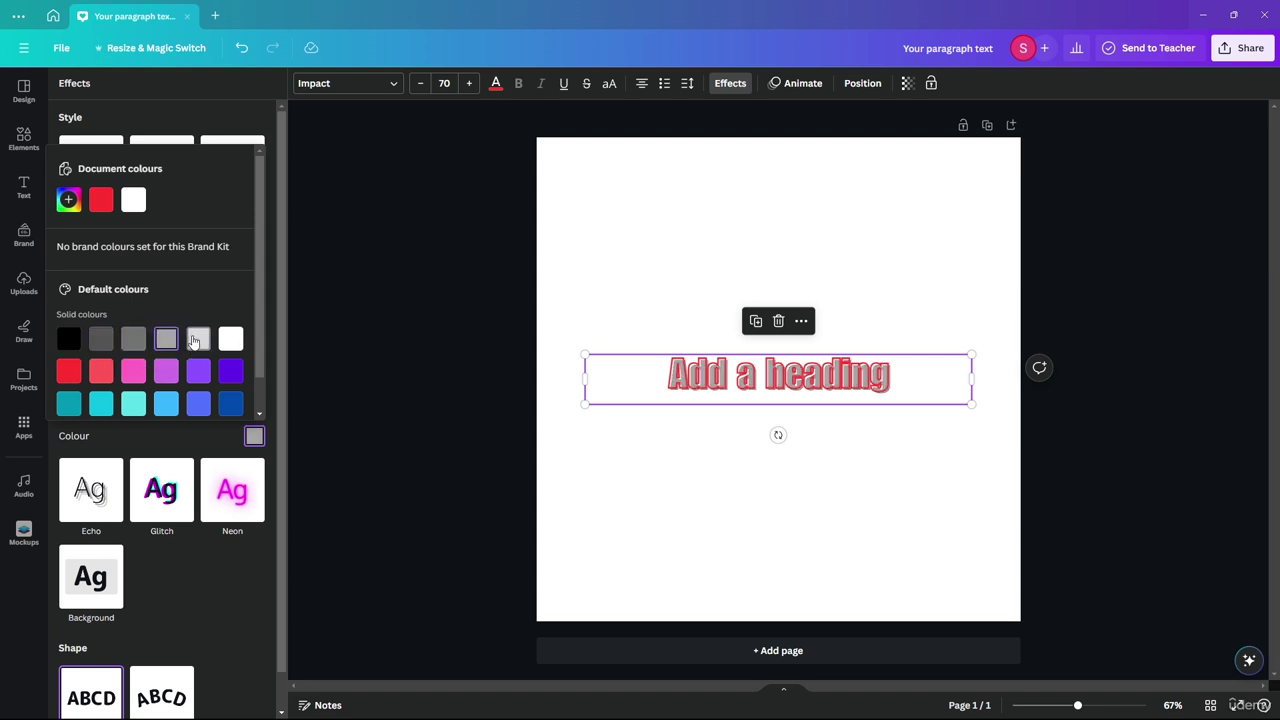
pyautogui.click(68, 371)
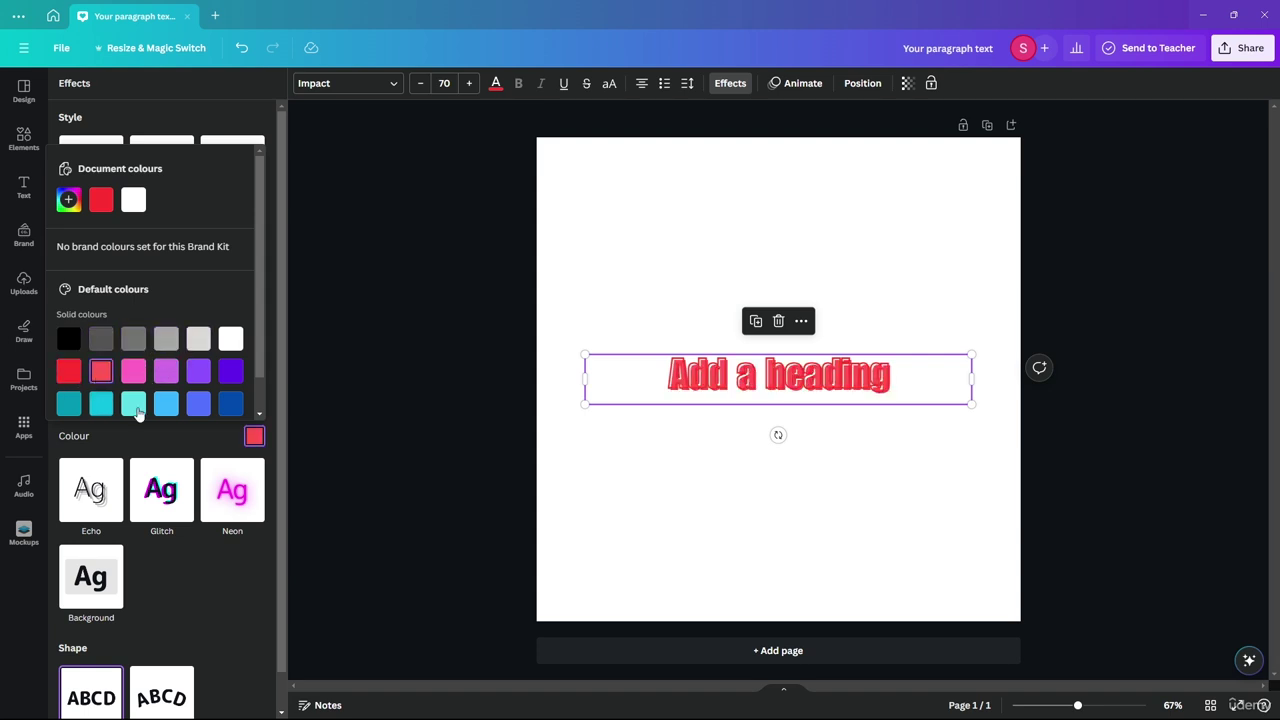
pyautogui.click(166, 372)
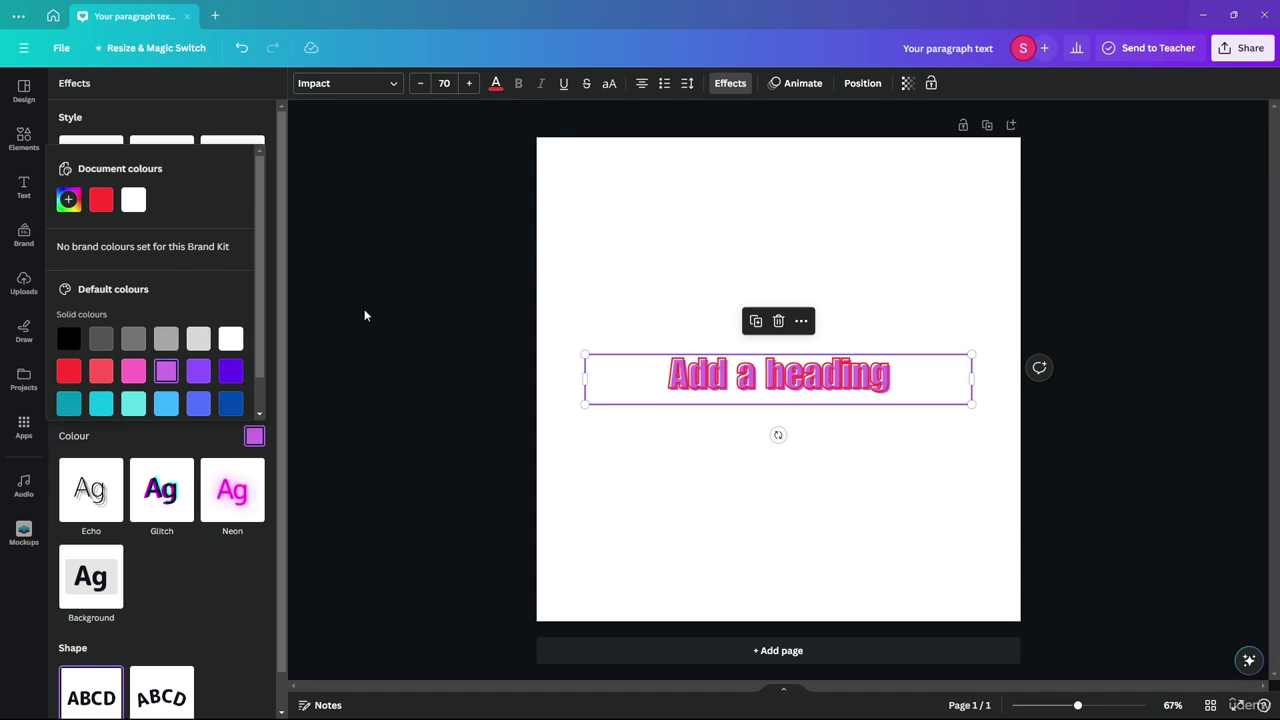
pyautogui.scroll(-1, 251, 332)
pyautogui.scroll(1, 174, 273)
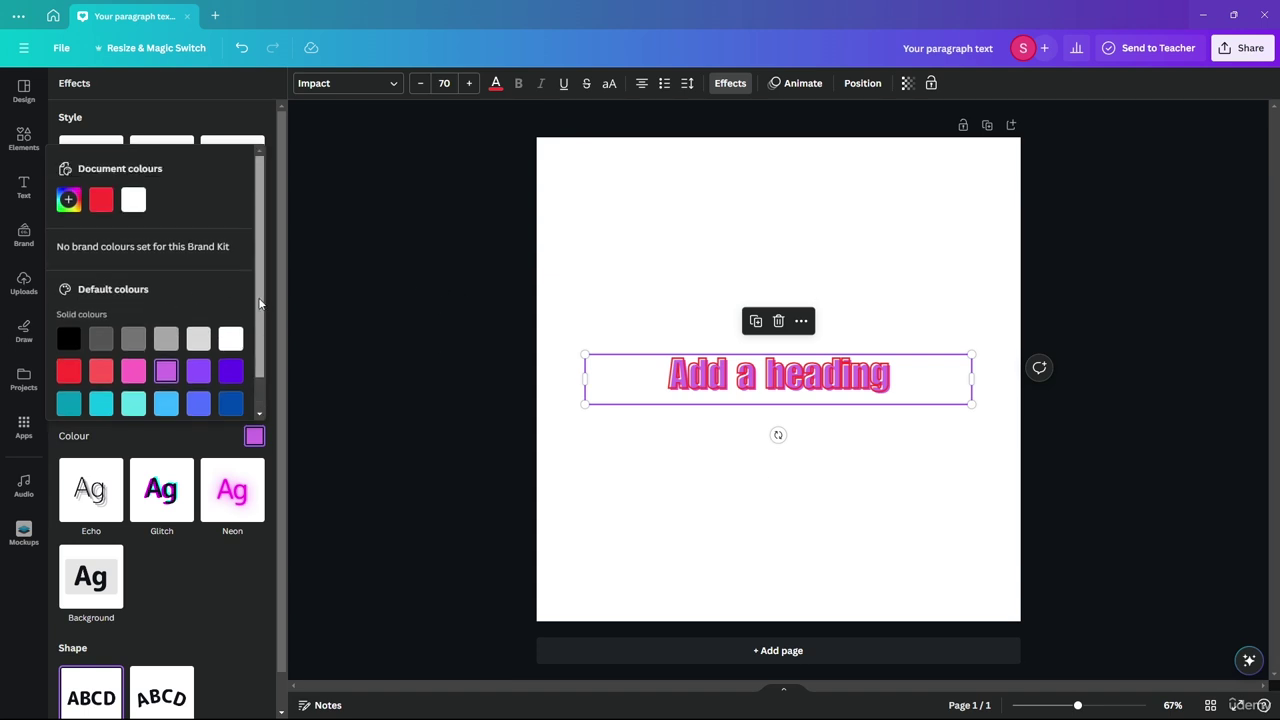
pyautogui.click(251, 437)
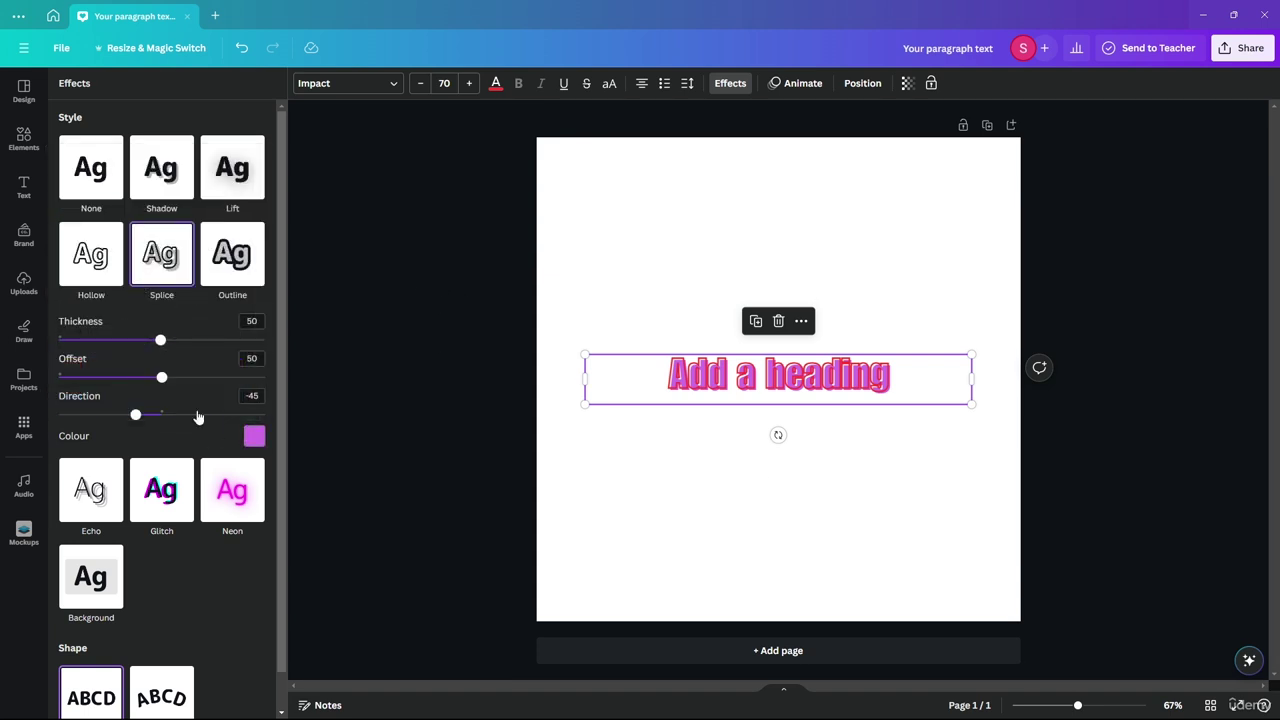
# - Set the heading's Splice offset to 100 and thickness to 34, and adjust its direction slightly
pyautogui.moveTo(160, 377); pyautogui.dragTo(317, 386)
pyautogui.moveTo(160, 341); pyautogui.dragTo(129, 345)
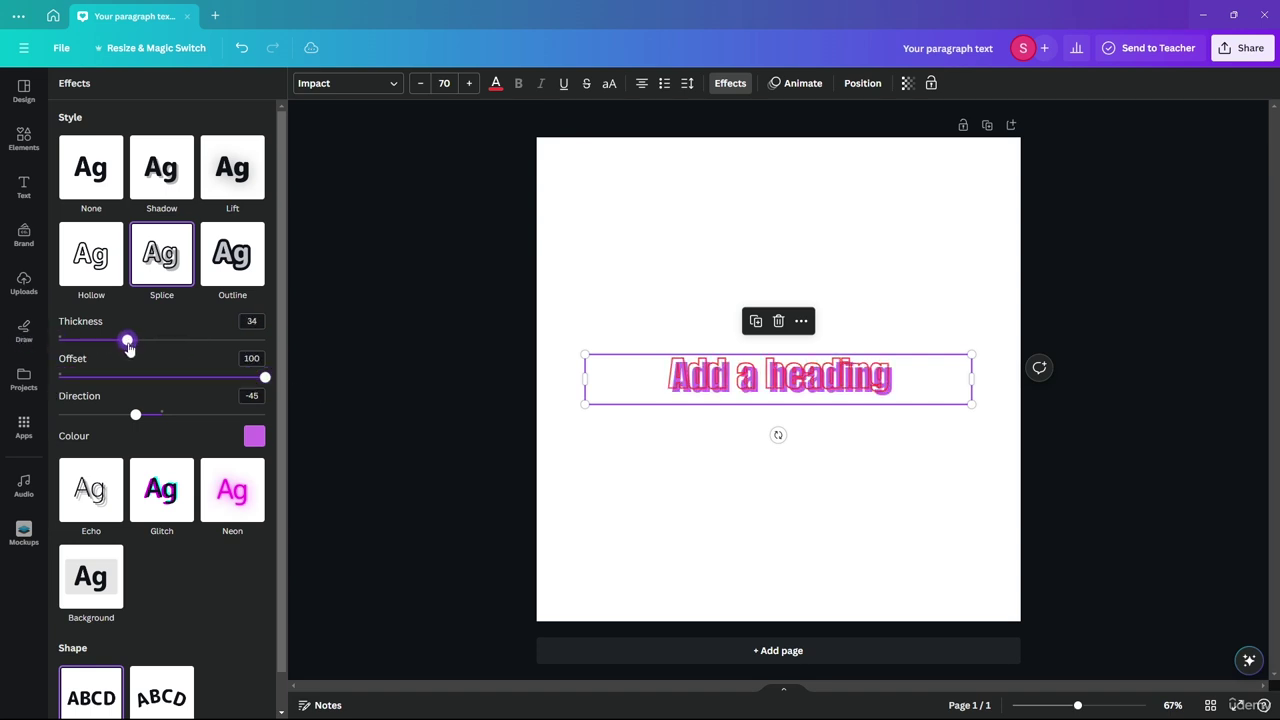
pyautogui.moveTo(131, 414)
pyautogui.mouseDown()
pyautogui.moveTo(2, 414)
pyautogui.moveTo(149, 414)
pyautogui.moveTo(117, 414)
pyautogui.moveTo(134, 414)
pyautogui.mouseUp()
# - Switch the heading to the Outline effect
pyautogui.click(232, 254)
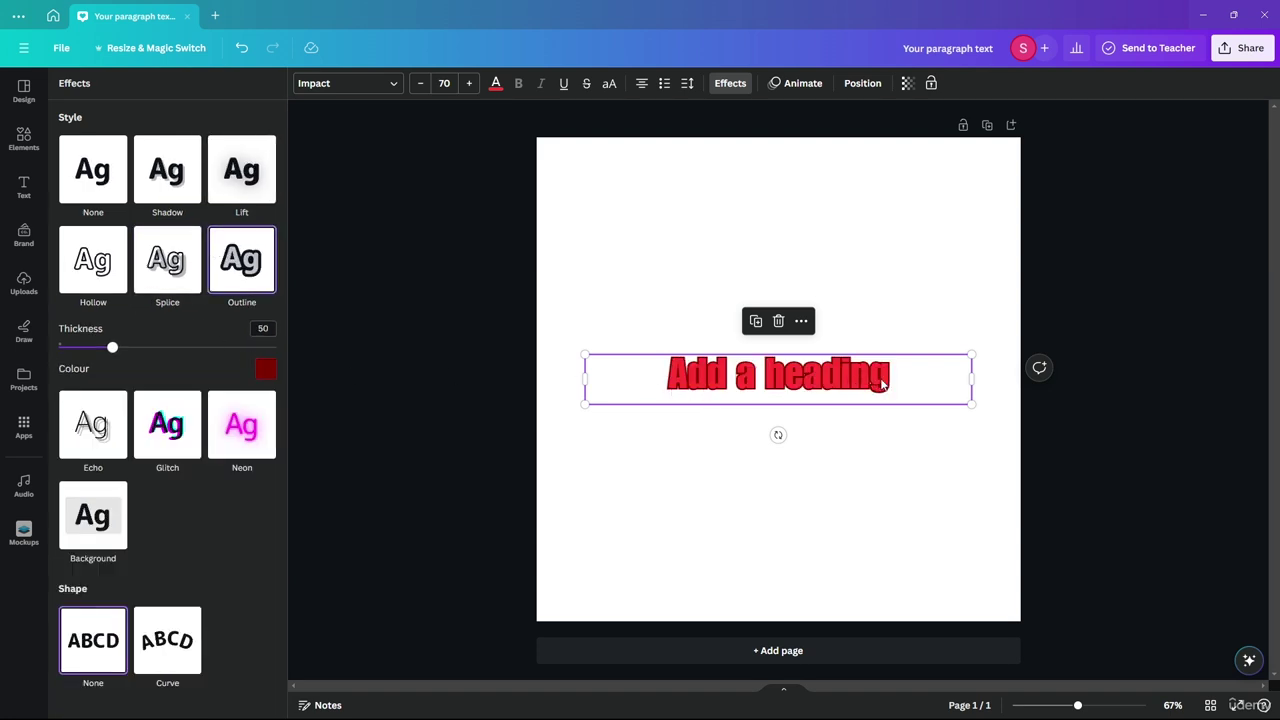
# - Set the heading's Outline thickness to 57, and switch it to the Echo effect with offset 100 and direction -30
pyautogui.moveTo(112, 347)
pyautogui.mouseDown()
pyautogui.moveTo(306, 354)
pyautogui.moveTo(48, 355)
pyautogui.moveTo(163, 349)
pyautogui.moveTo(106, 348)
pyautogui.moveTo(121, 351)
pyautogui.mouseUp()
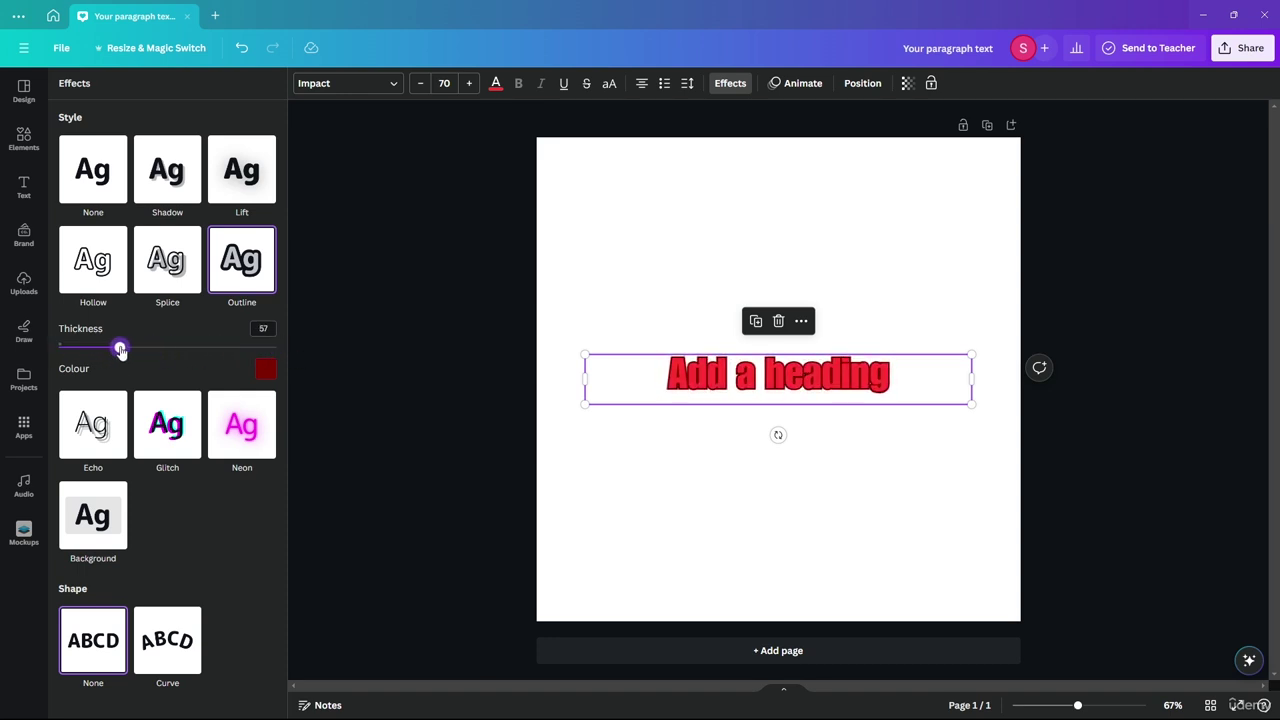
pyautogui.click(86, 425)
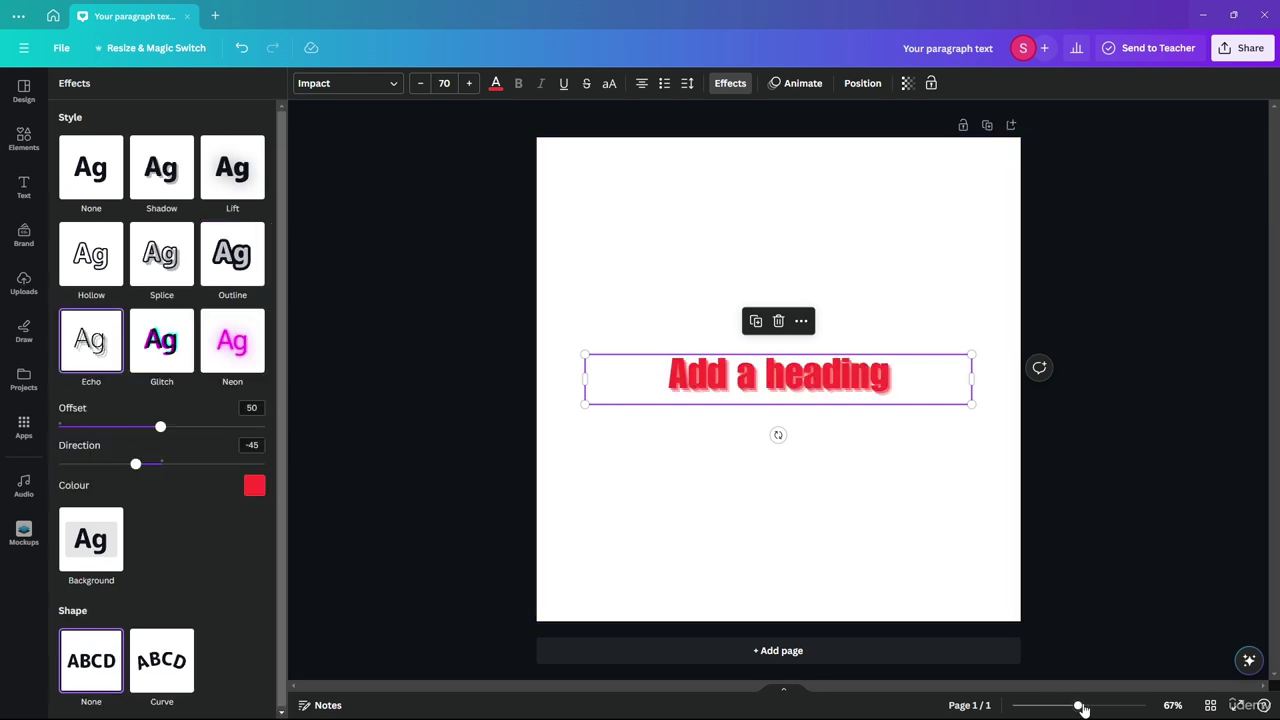
pyautogui.moveTo(1082, 707); pyautogui.dragTo(1122, 701)
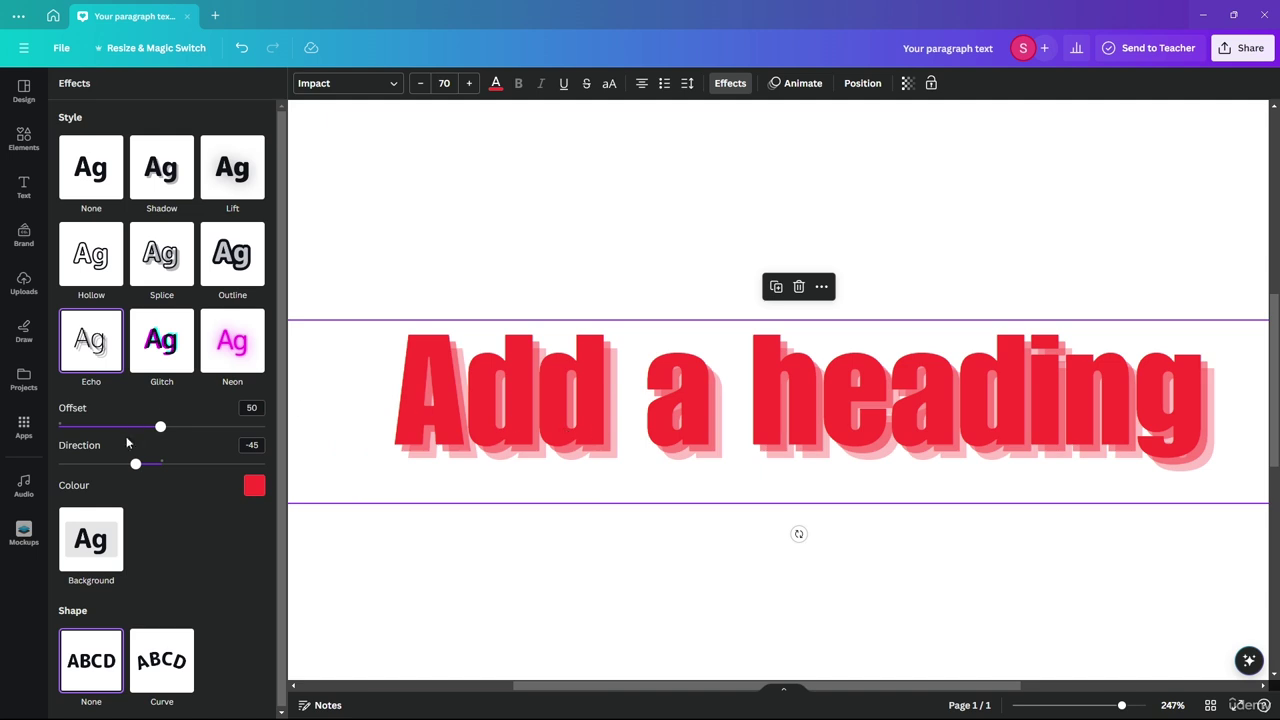
pyautogui.moveTo(160, 427); pyautogui.dragTo(428, 428)
pyautogui.moveTo(135, 464)
pyautogui.mouseDown()
pyautogui.moveTo(232, 450)
pyautogui.moveTo(144, 462)
pyautogui.mouseUp()
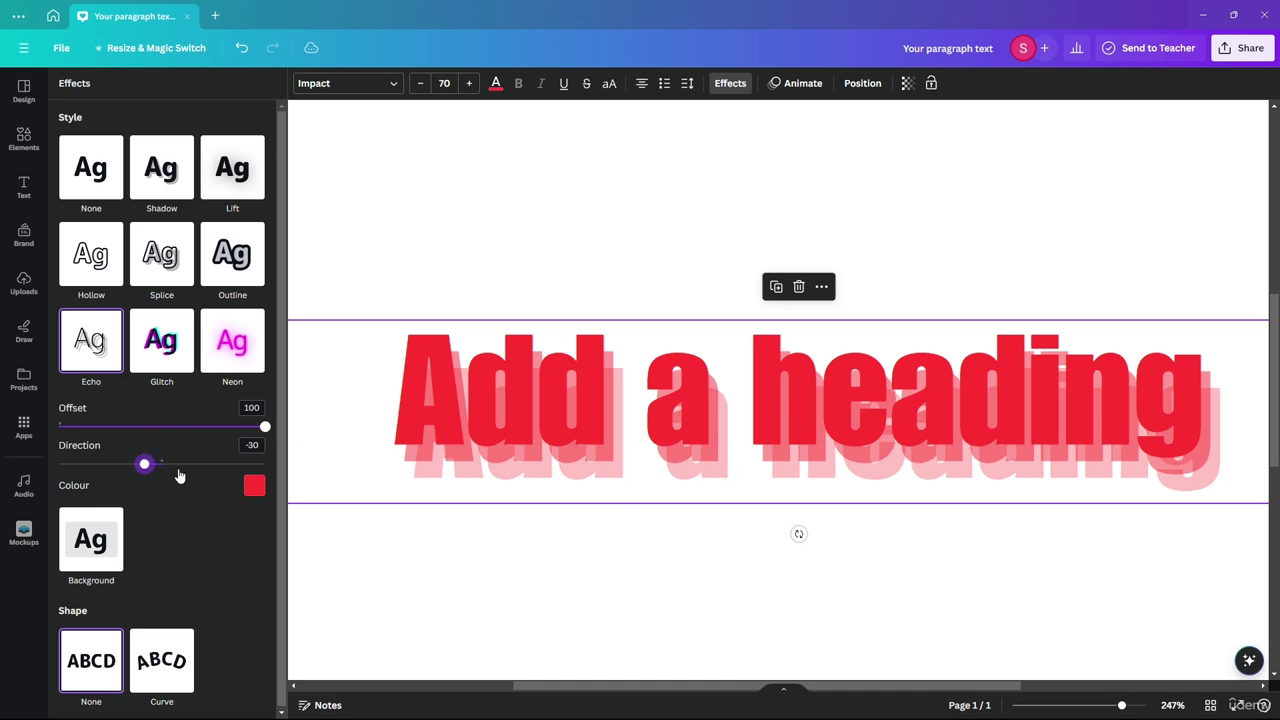
# - Try black, coral red, yellow and light orange as the heading's Echo colour, settling on orange
pyautogui.click(254, 485)
pyautogui.click(65, 390)
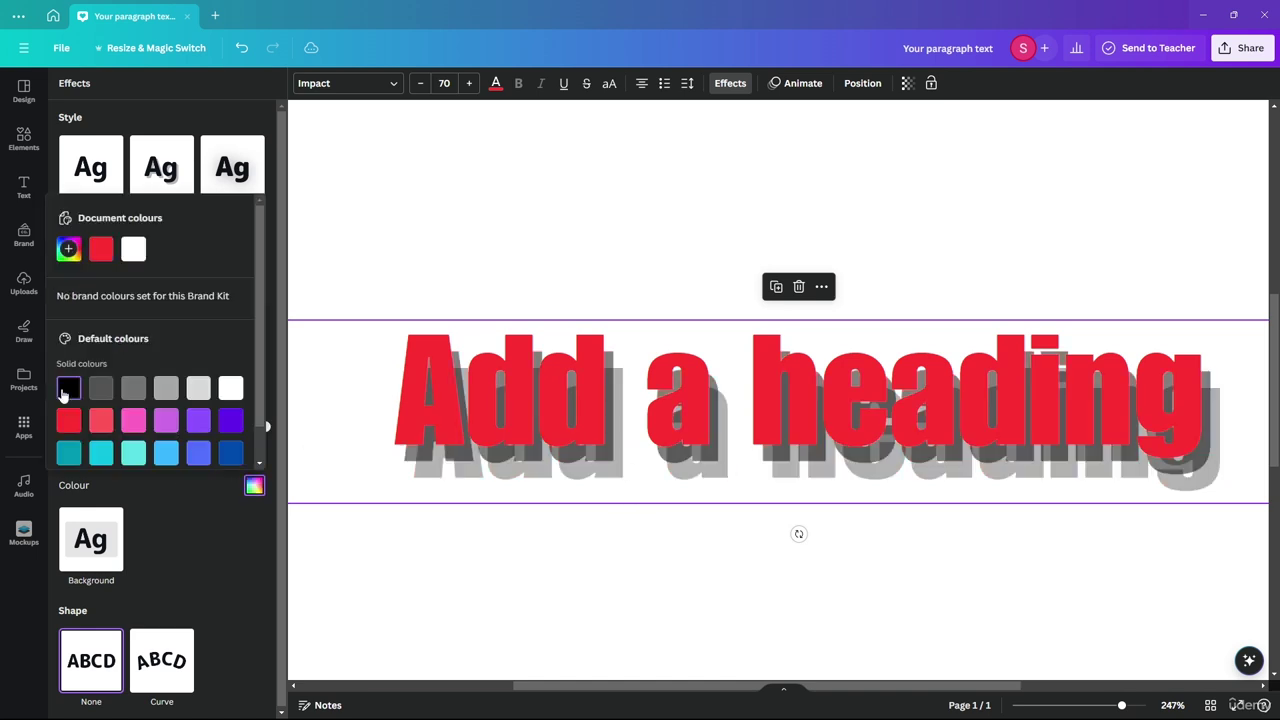
pyautogui.scroll(-1, 256, 448)
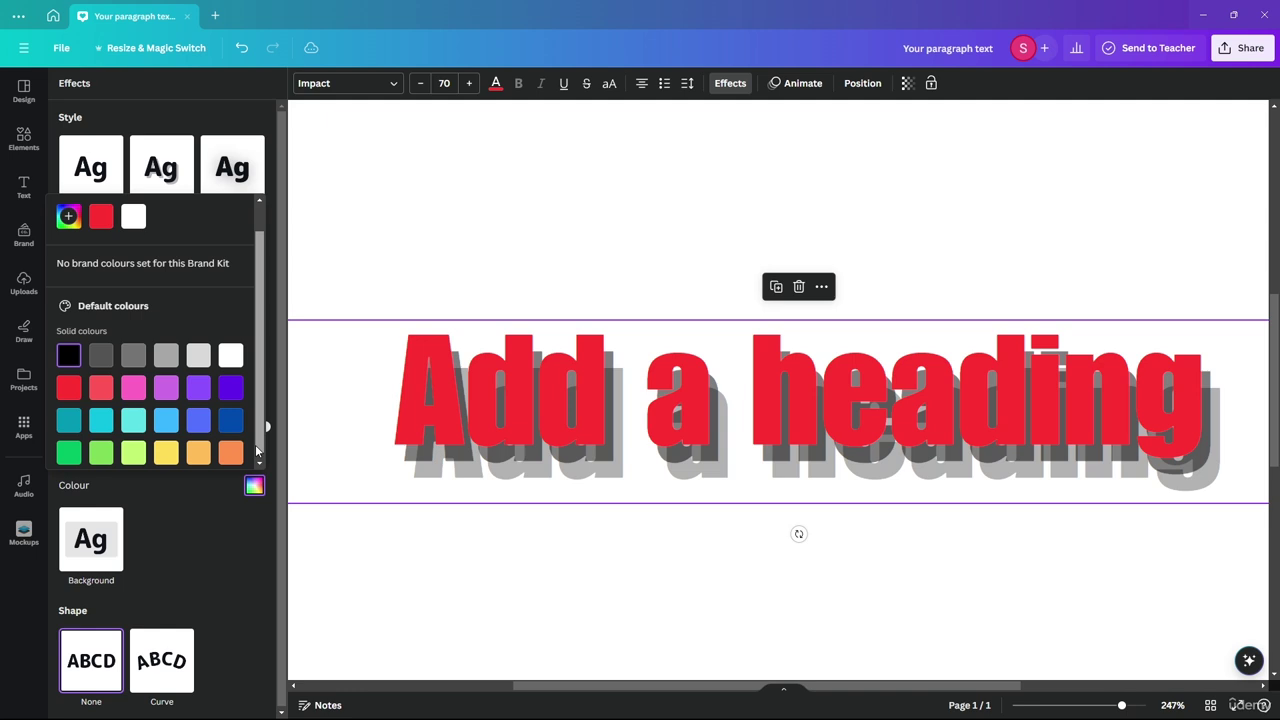
pyautogui.click(97, 393)
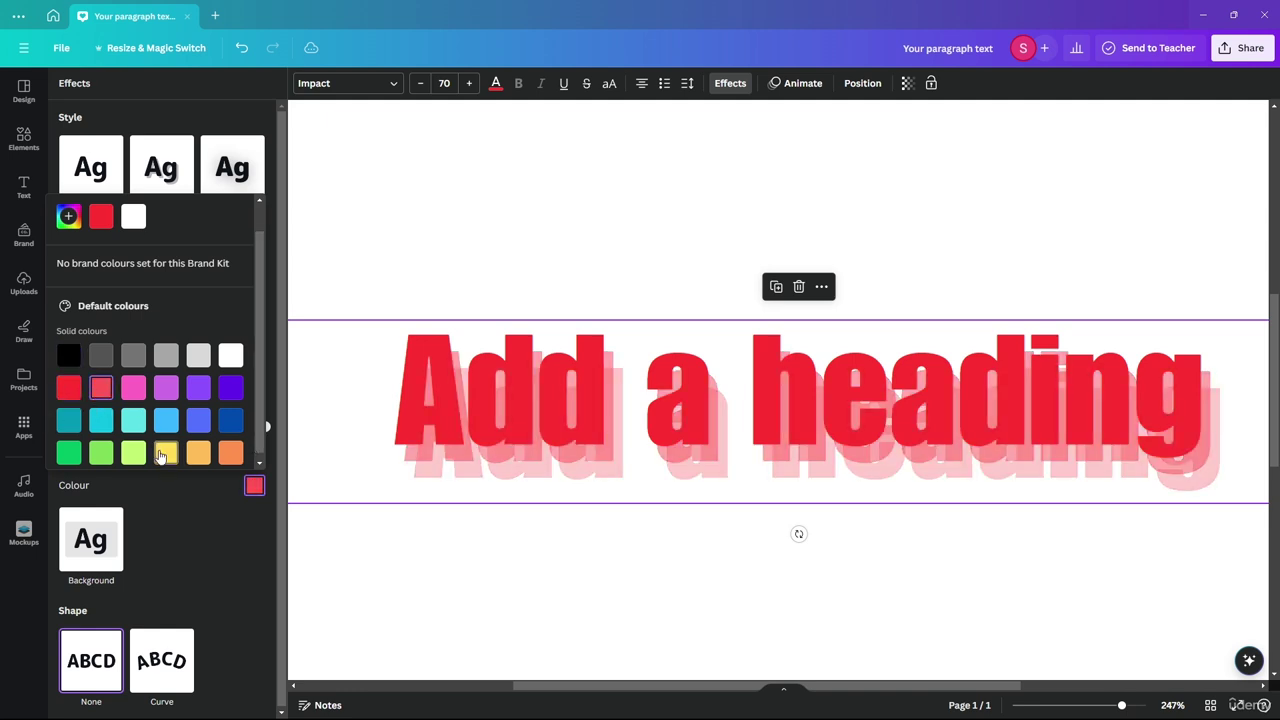
pyautogui.click(166, 453)
pyautogui.click(198, 453)
pyautogui.click(231, 456)
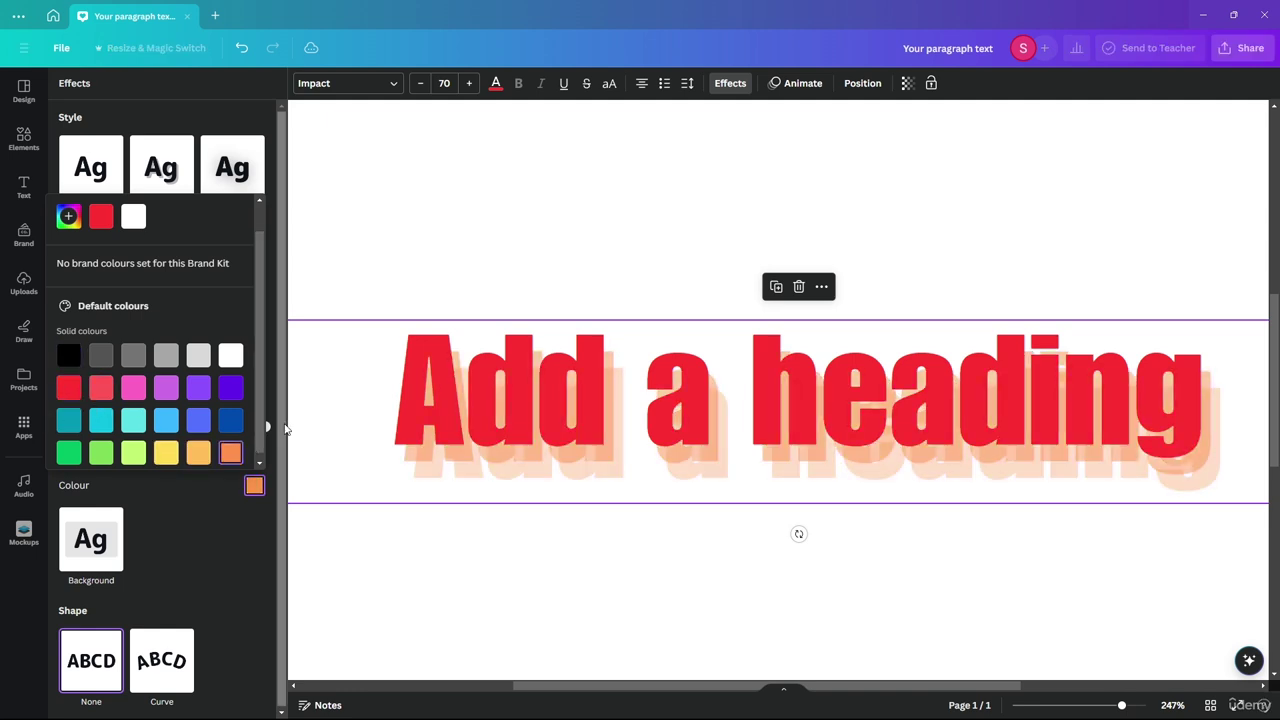
pyautogui.scroll(-1, 257, 417)
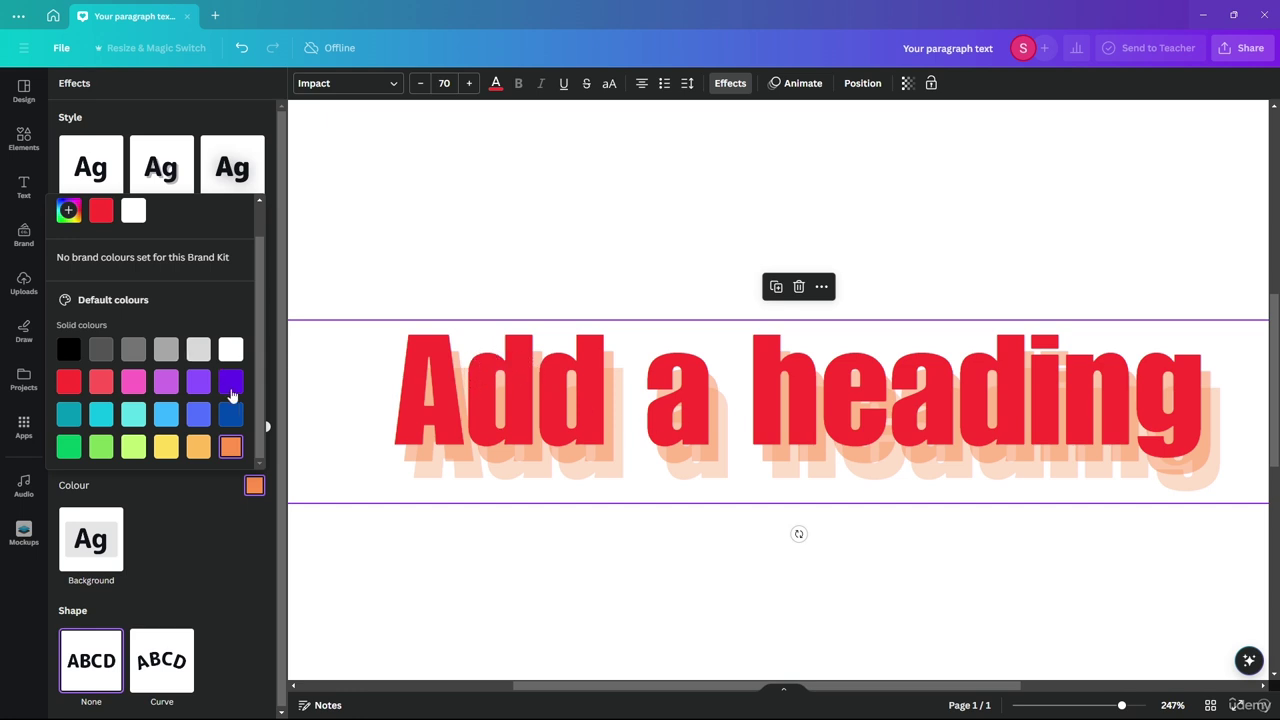
pyautogui.scroll(2, 185, 262)
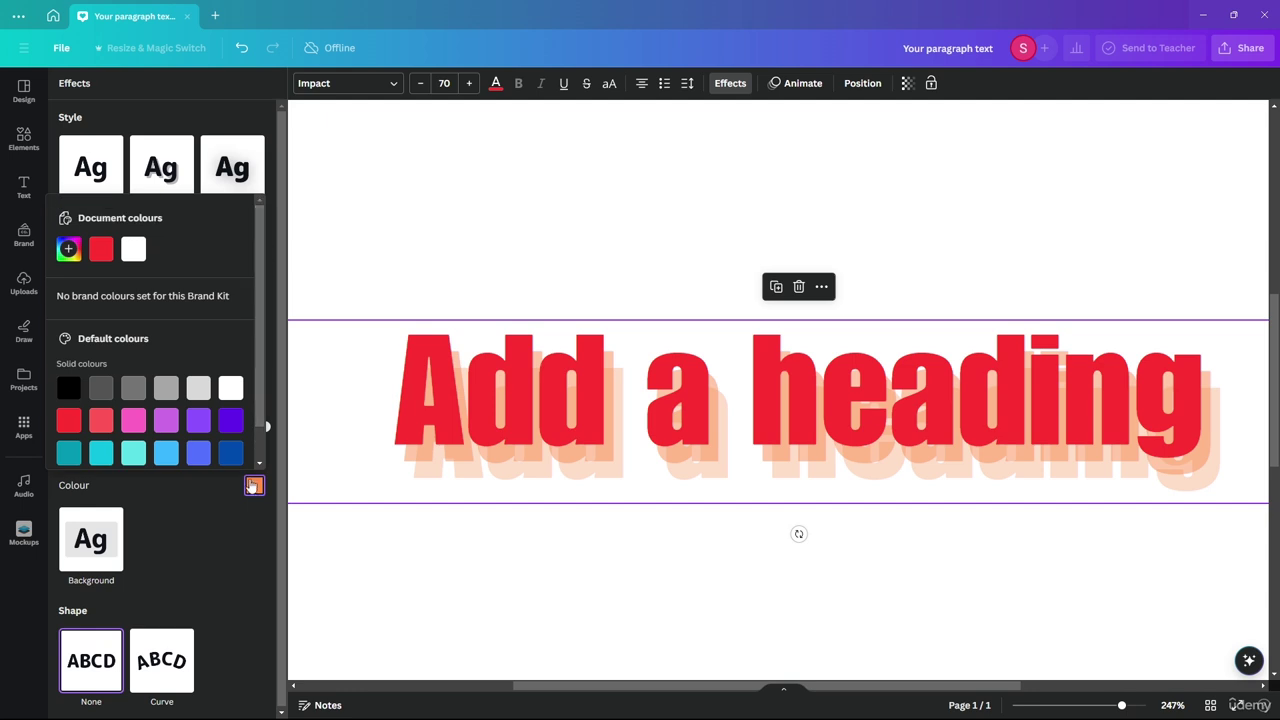
pyautogui.click(252, 487)
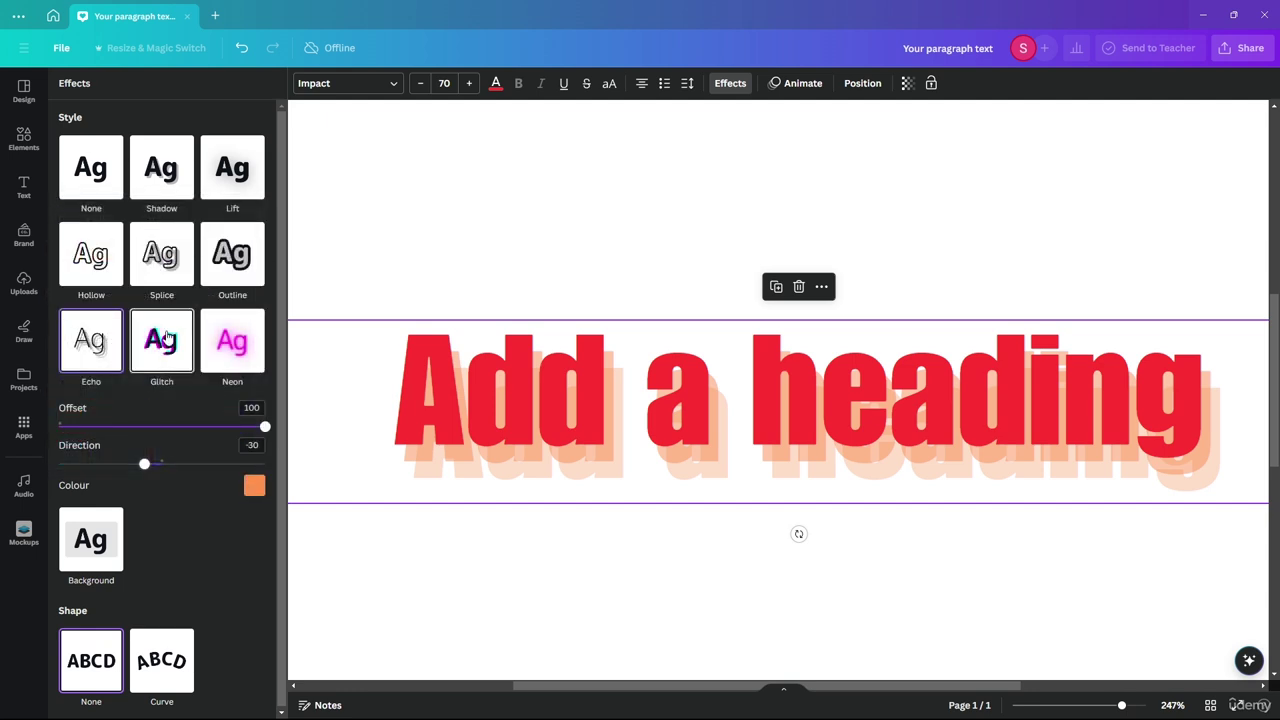
# - Apply the Glitch effect to the heading with offset 100 and direction 120, and switch to Neon with intensity 100
pyautogui.click(165, 340)
pyautogui.moveTo(121, 427); pyautogui.dragTo(330, 437)
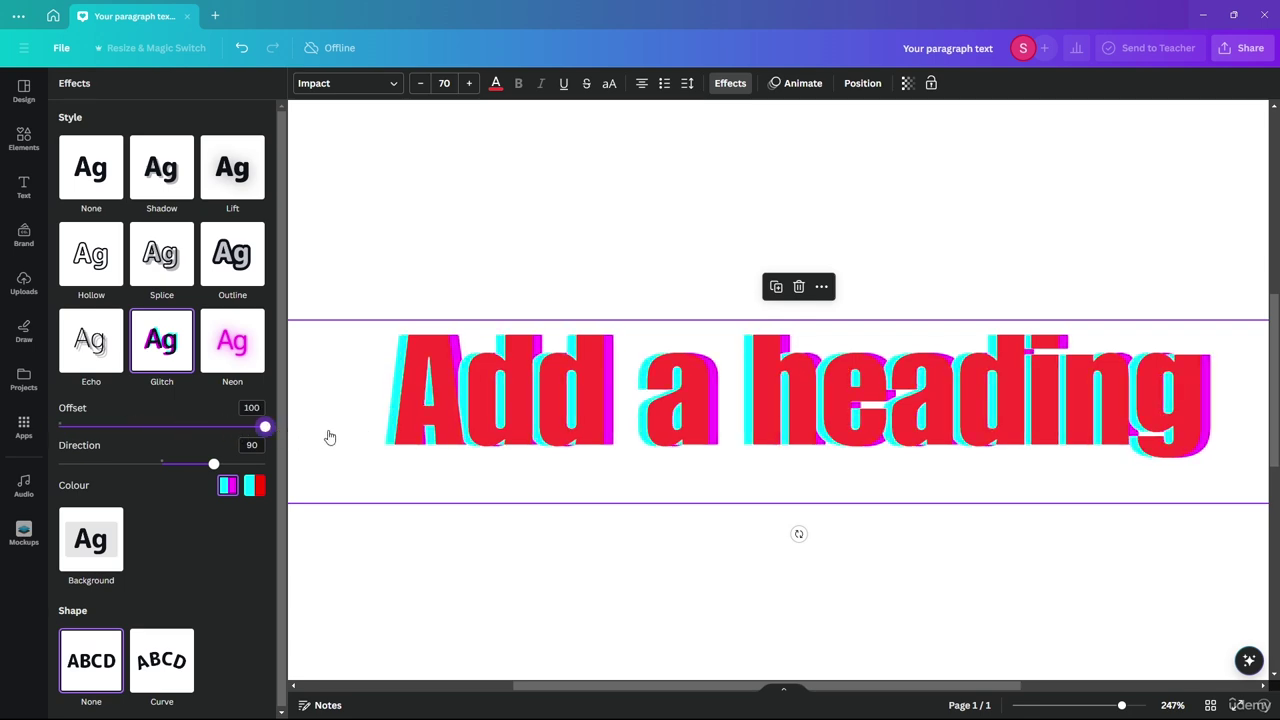
pyautogui.moveTo(212, 463)
pyautogui.mouseDown()
pyautogui.moveTo(117, 464)
pyautogui.moveTo(306, 471)
pyautogui.moveTo(209, 462)
pyautogui.moveTo(230, 464)
pyautogui.mouseUp()
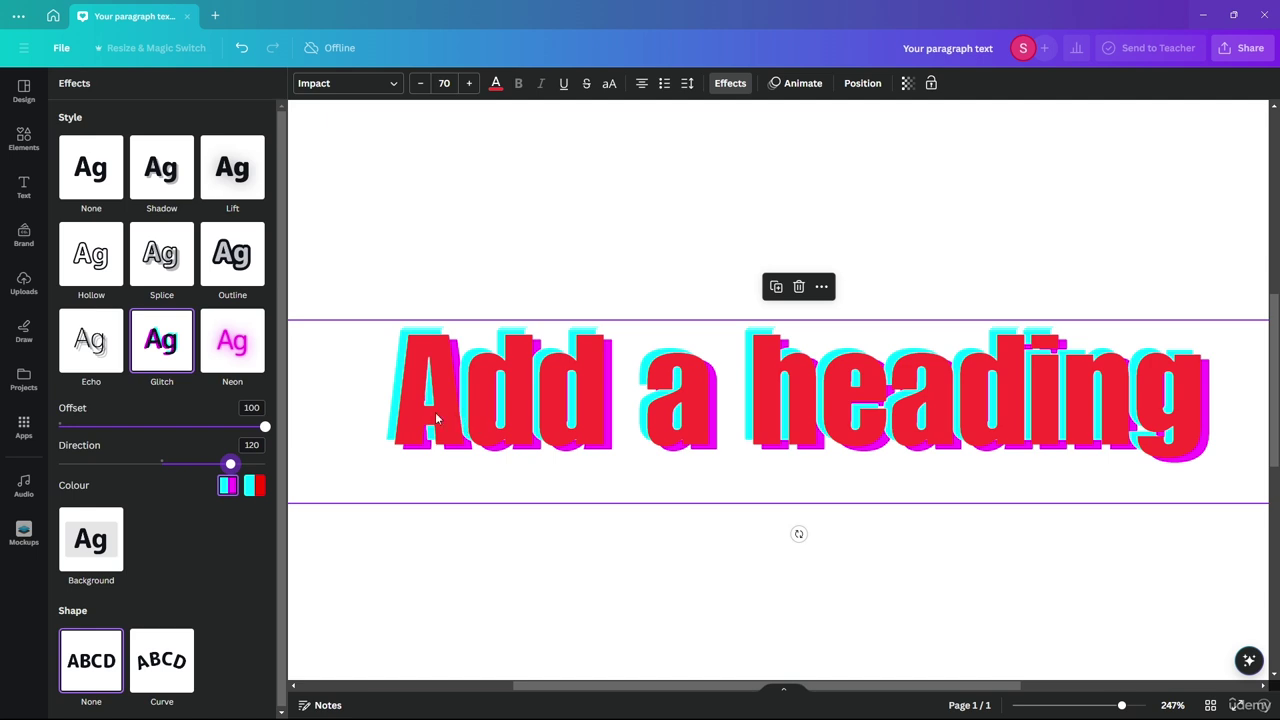
pyautogui.click(232, 340)
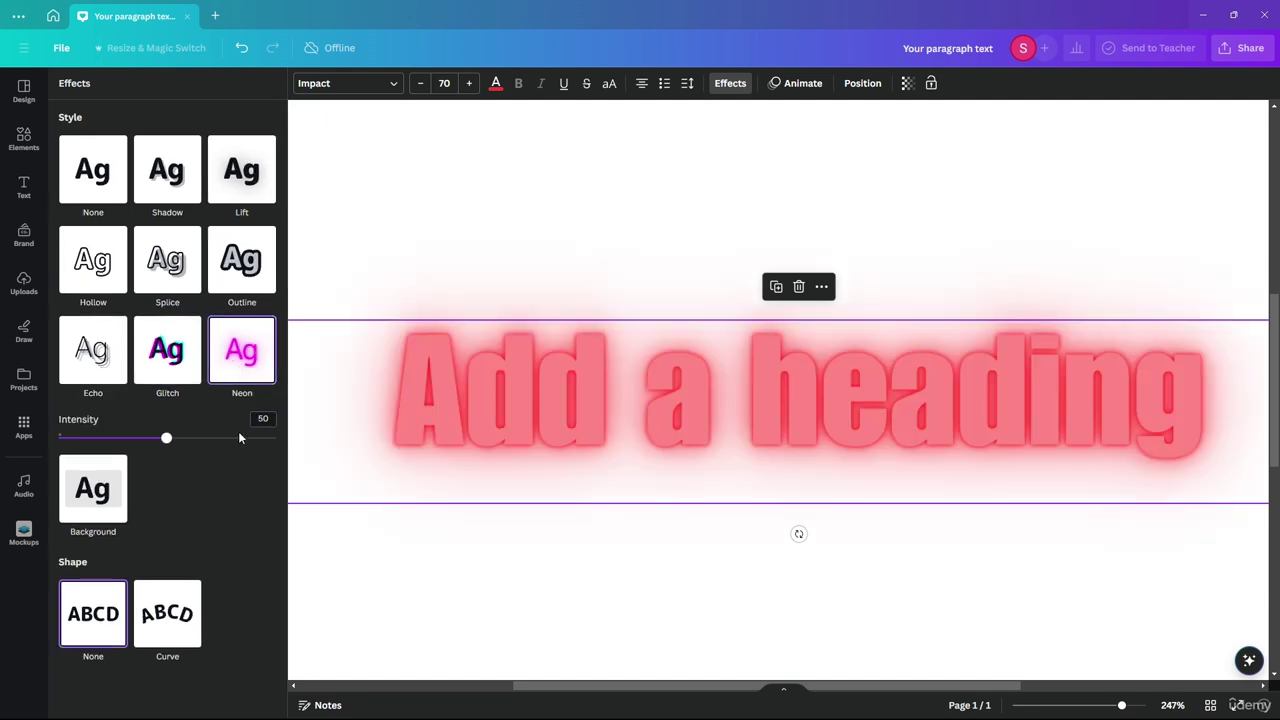
pyautogui.moveTo(165, 437); pyautogui.dragTo(311, 449)
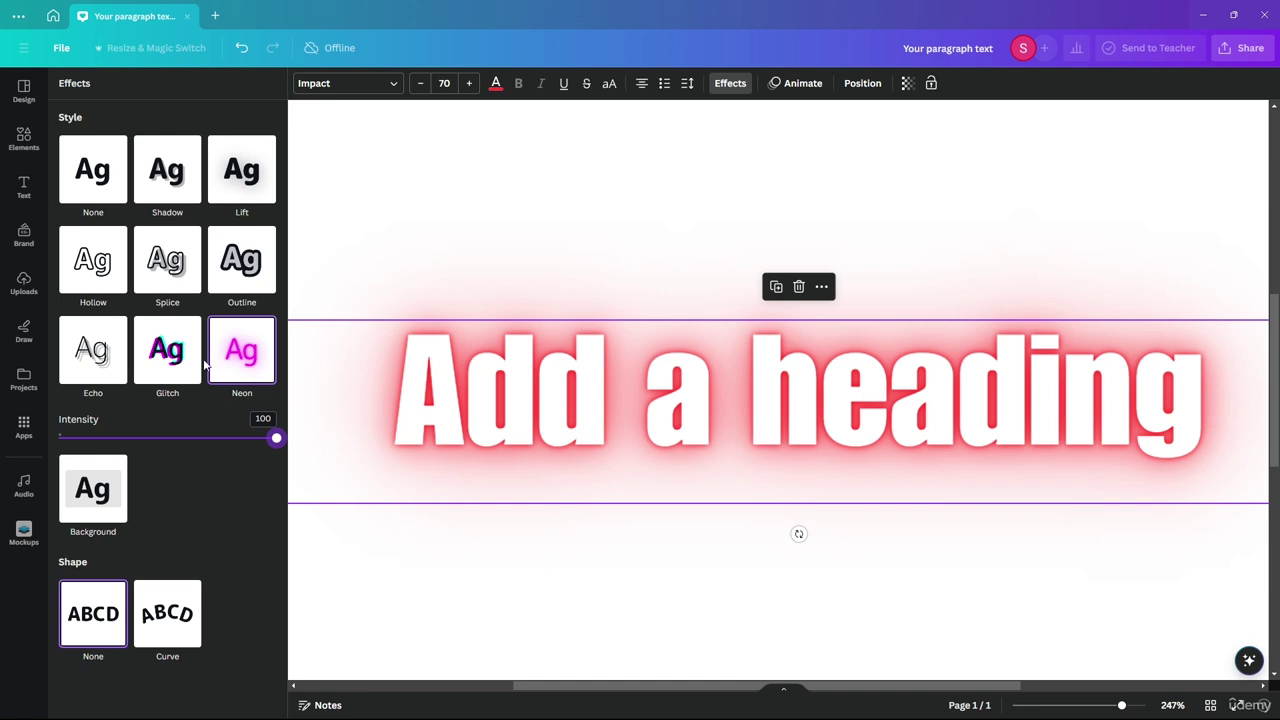
# - Switch the heading to the Background effect with roundness, spread and transparency all at 100
pyautogui.click(93, 488)
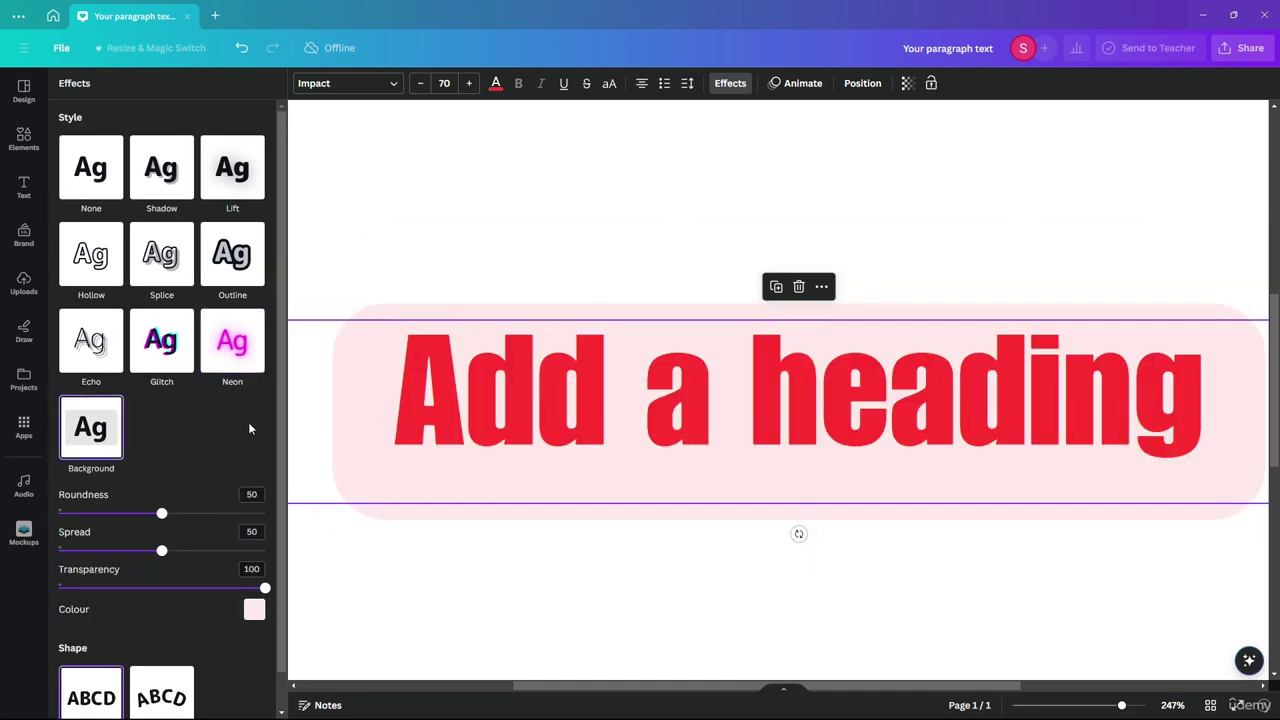
pyautogui.scroll(-3, 563, 369)
pyautogui.scroll(5, 563, 369)
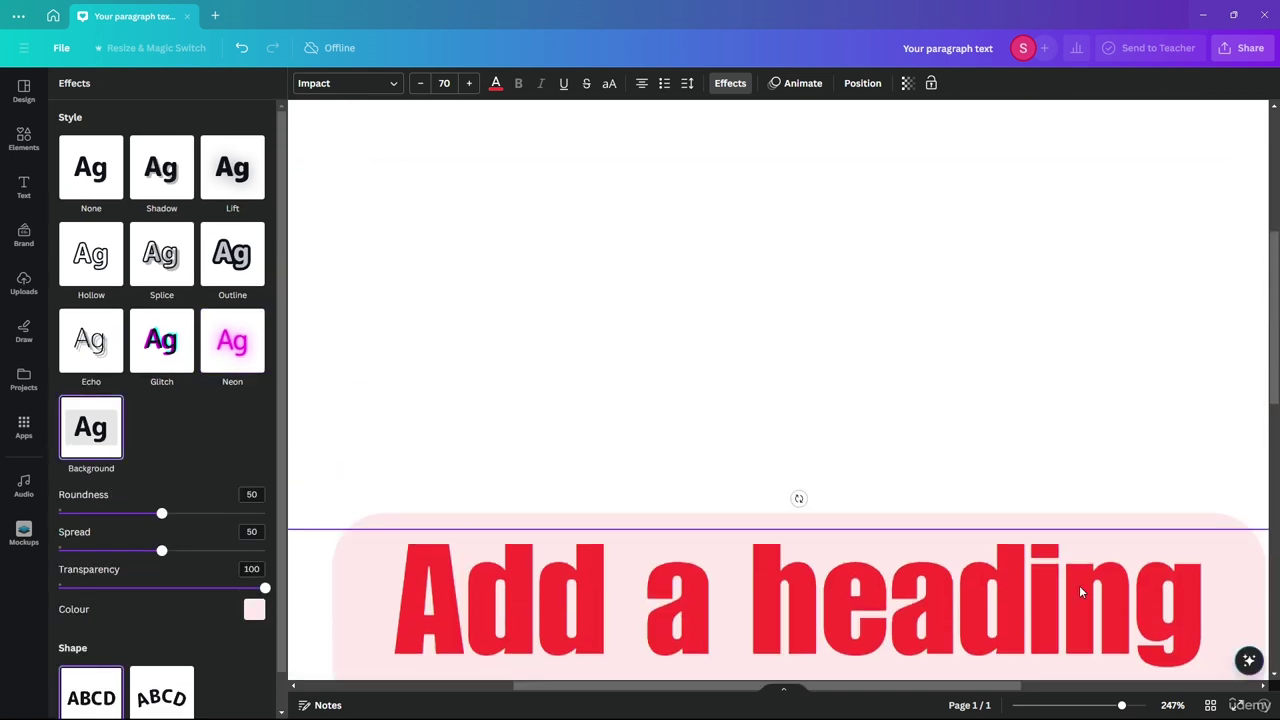
pyautogui.click(1172, 705)
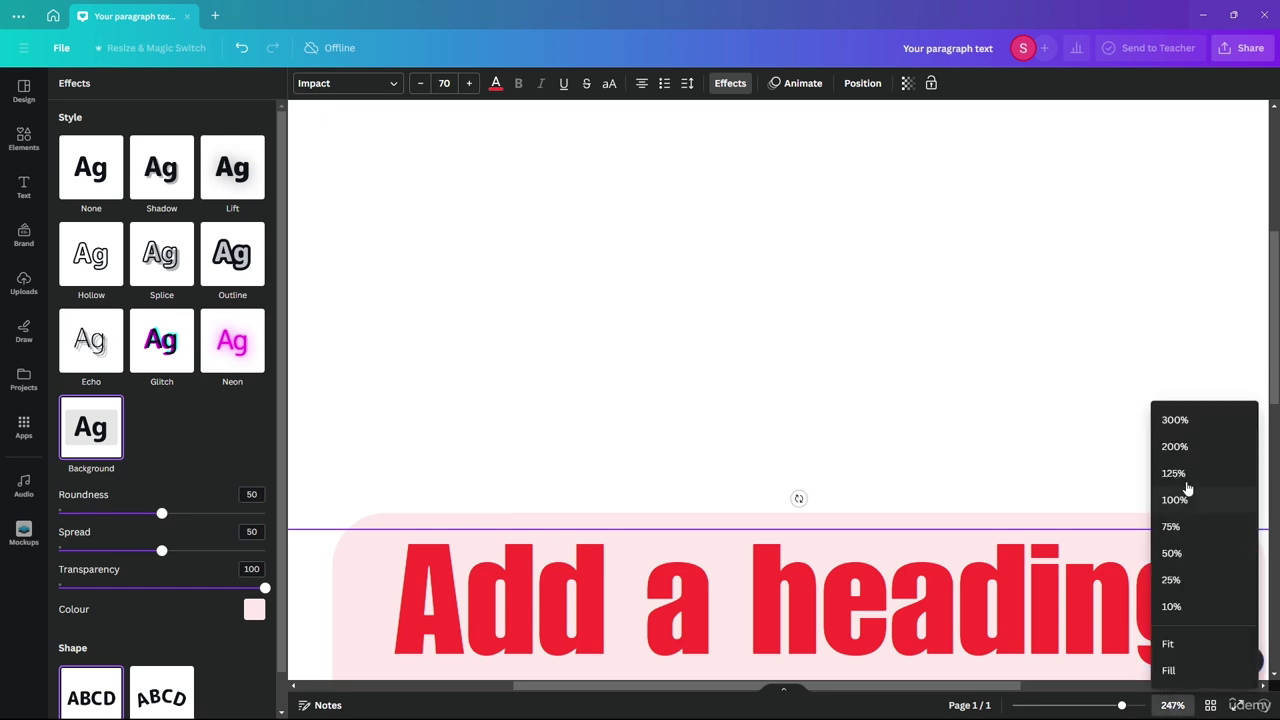
pyautogui.click(1170, 643)
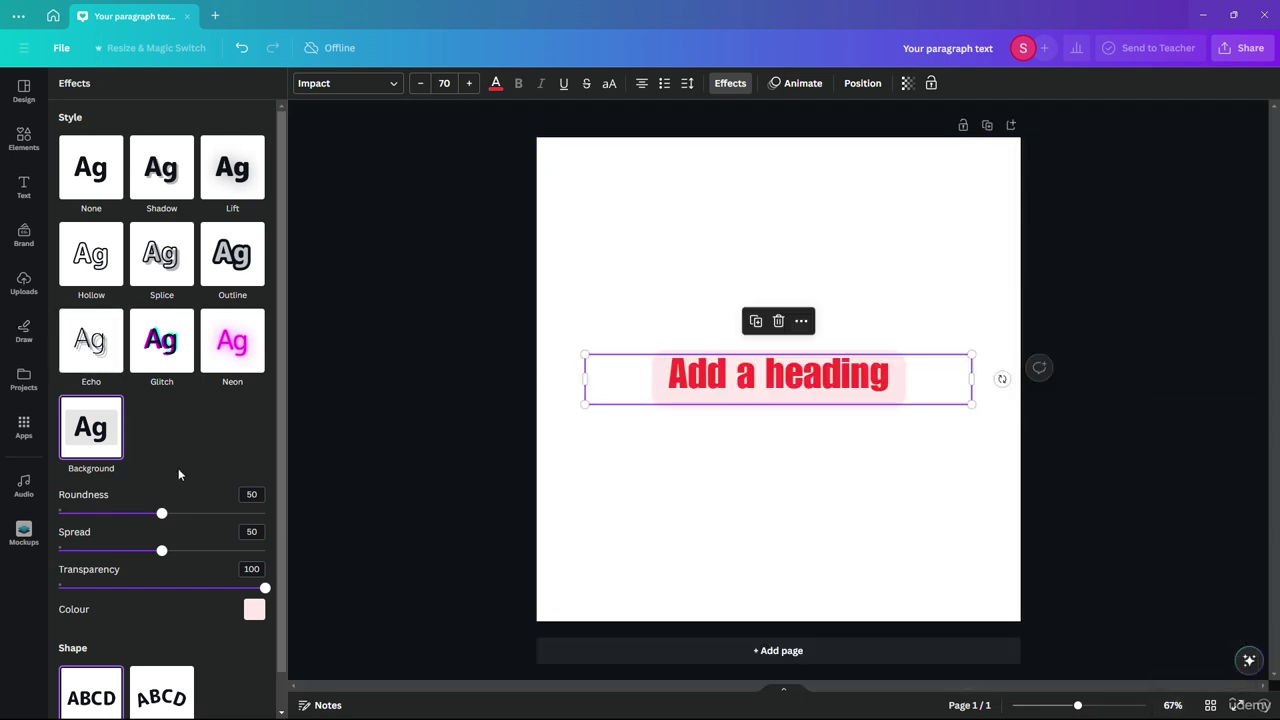
pyautogui.moveTo(162, 513); pyautogui.dragTo(401, 518)
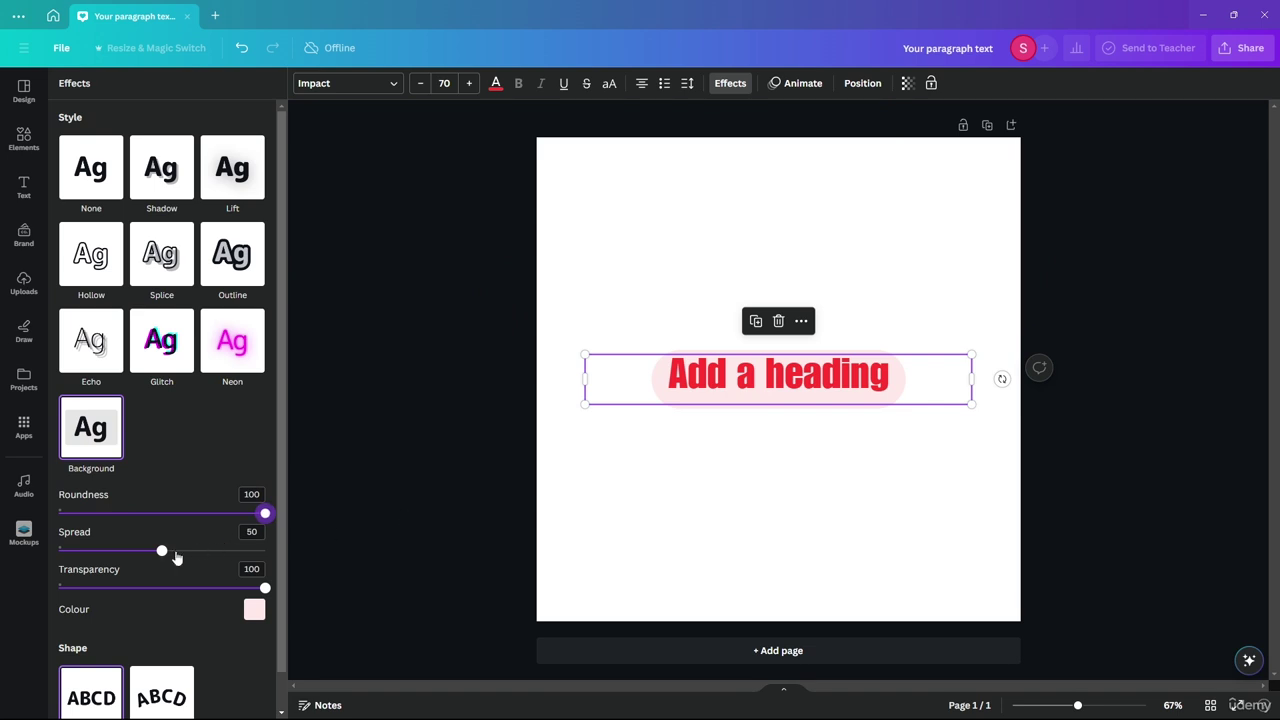
pyautogui.moveTo(162, 550); pyautogui.dragTo(363, 561)
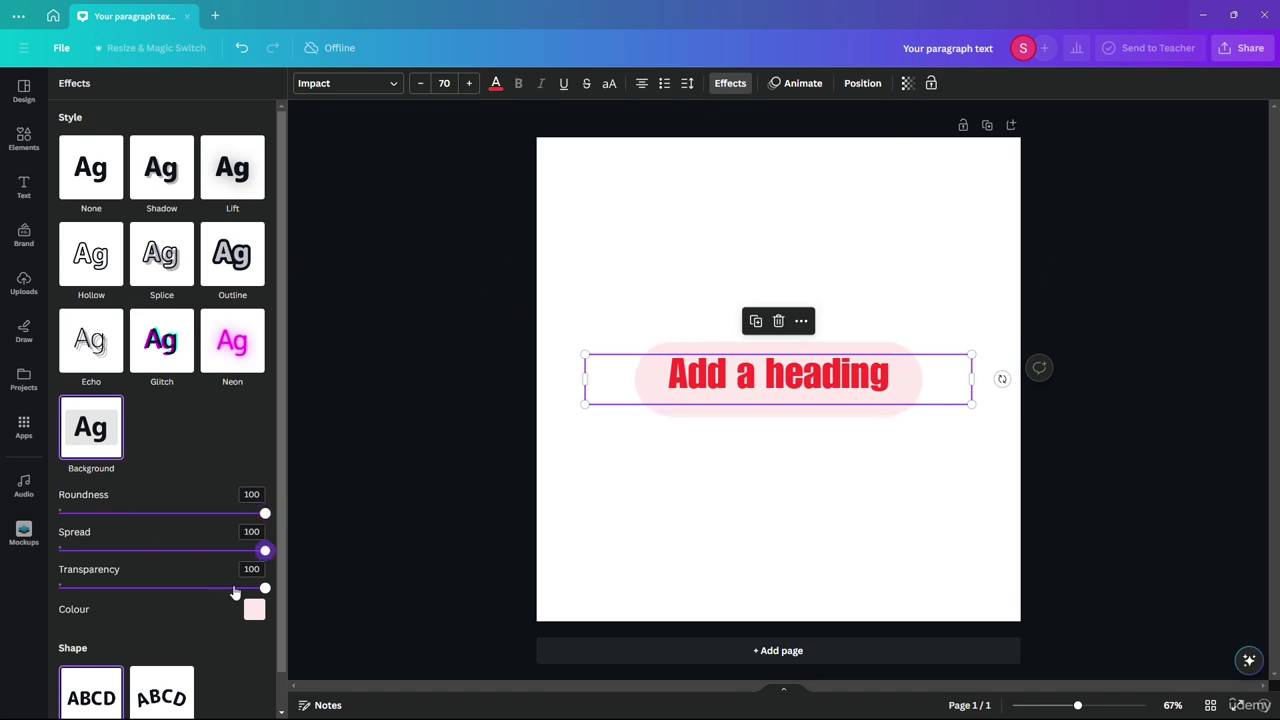
pyautogui.moveTo(264, 588); pyautogui.dragTo(491, 586)
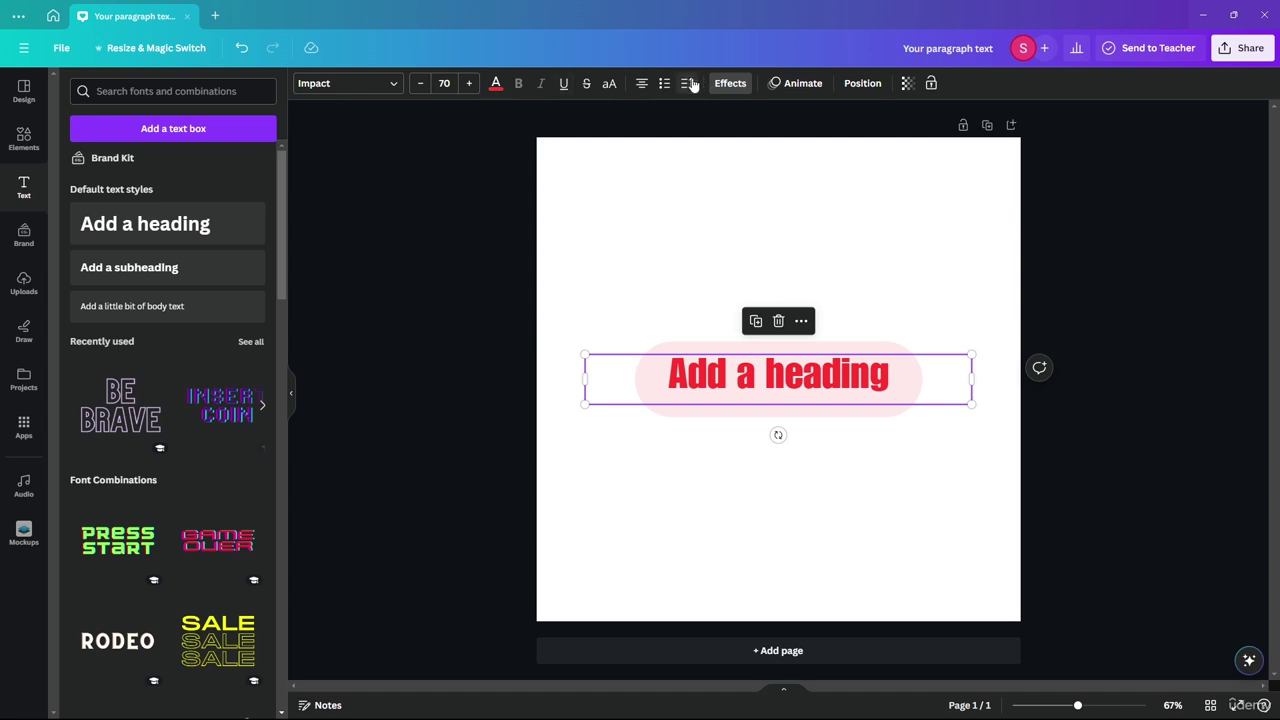
# - Change the heading's Background effect colour to black and set its transparency to 31
pyautogui.click(730, 83)
pyautogui.click(795, 83)
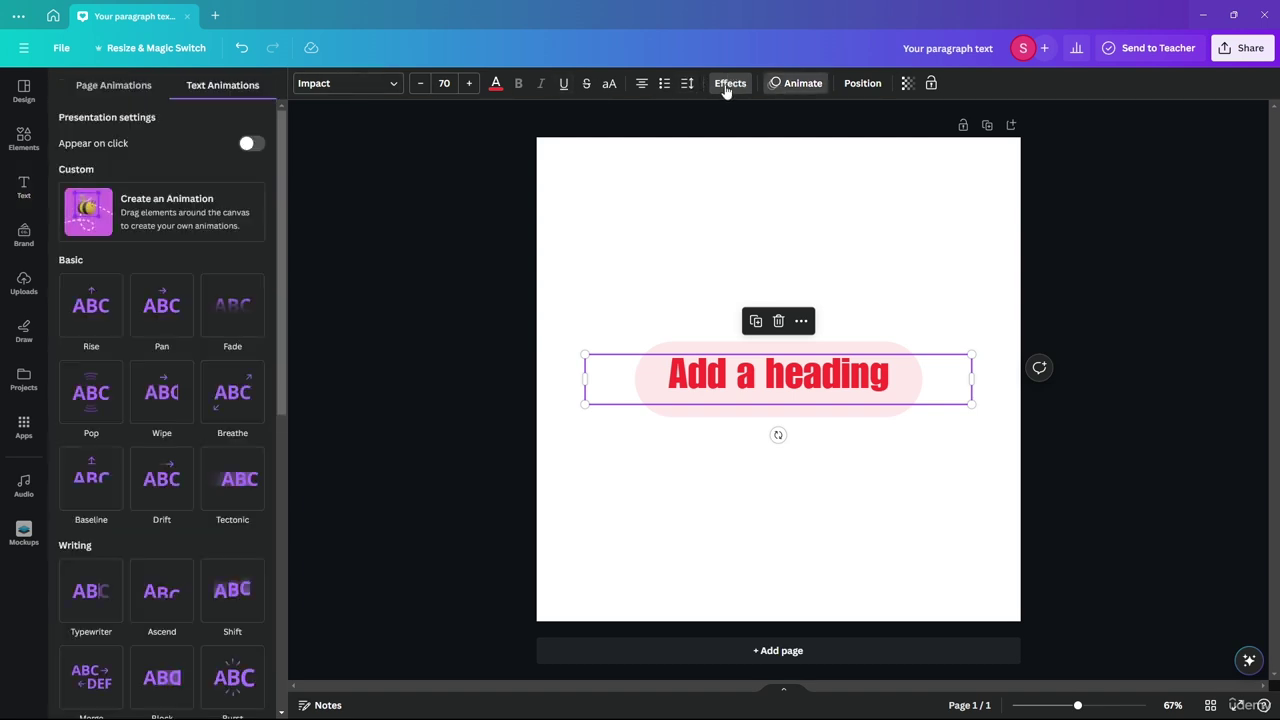
pyautogui.click(730, 83)
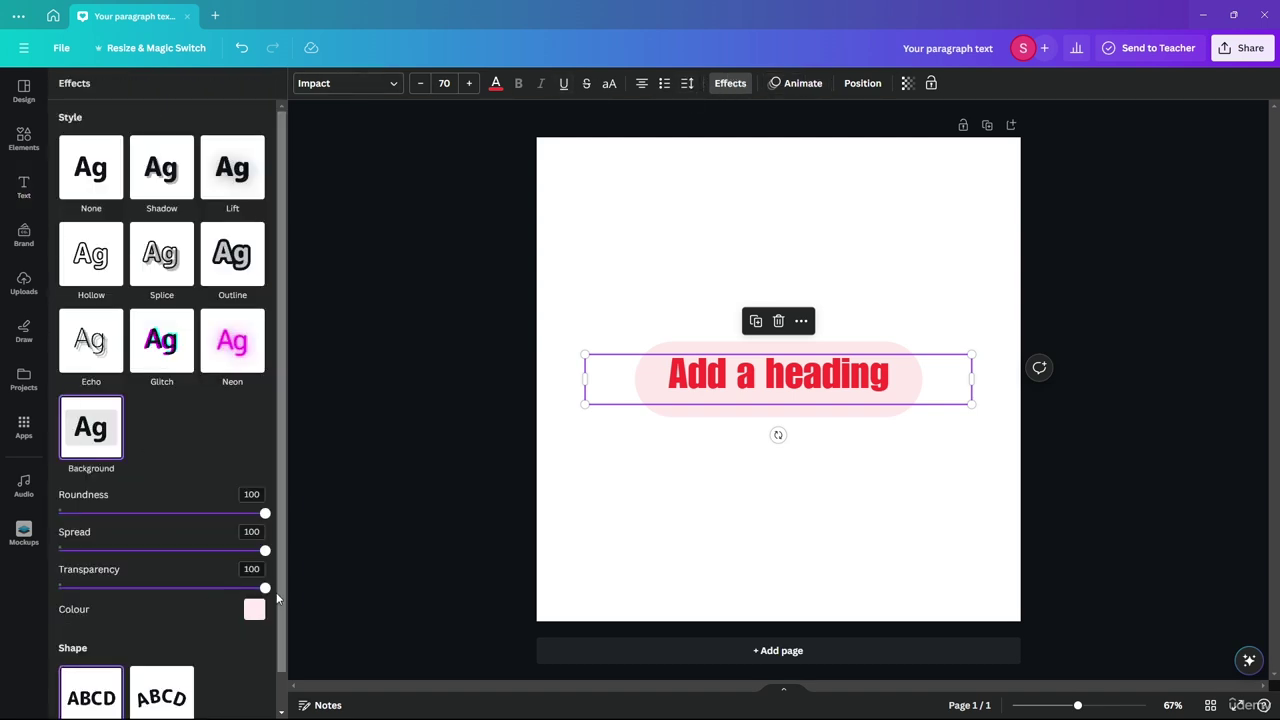
pyautogui.click(254, 609)
pyautogui.click(68, 511)
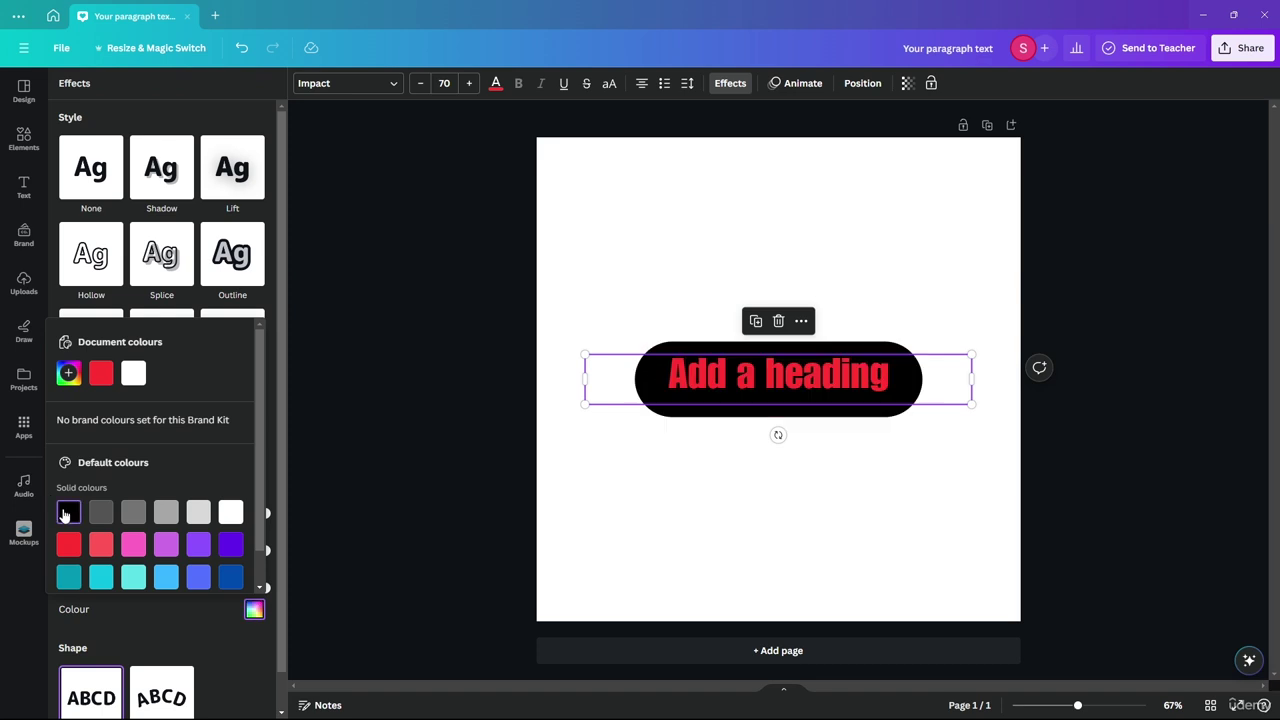
pyautogui.click(277, 516)
pyautogui.moveTo(264, 587); pyautogui.dragTo(123, 589)
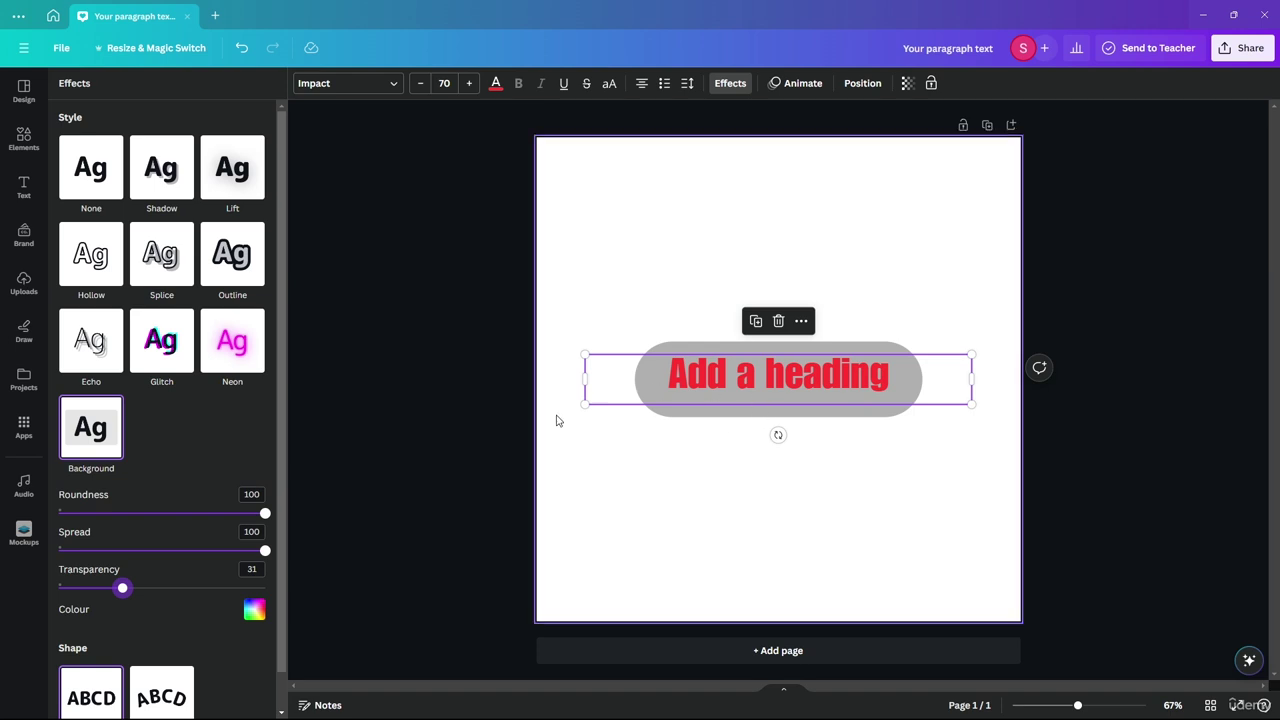
# - Try the Curve shape on the heading with a curve amount of 45, and return the text to no shape
pyautogui.scroll(-1, 276, 440)
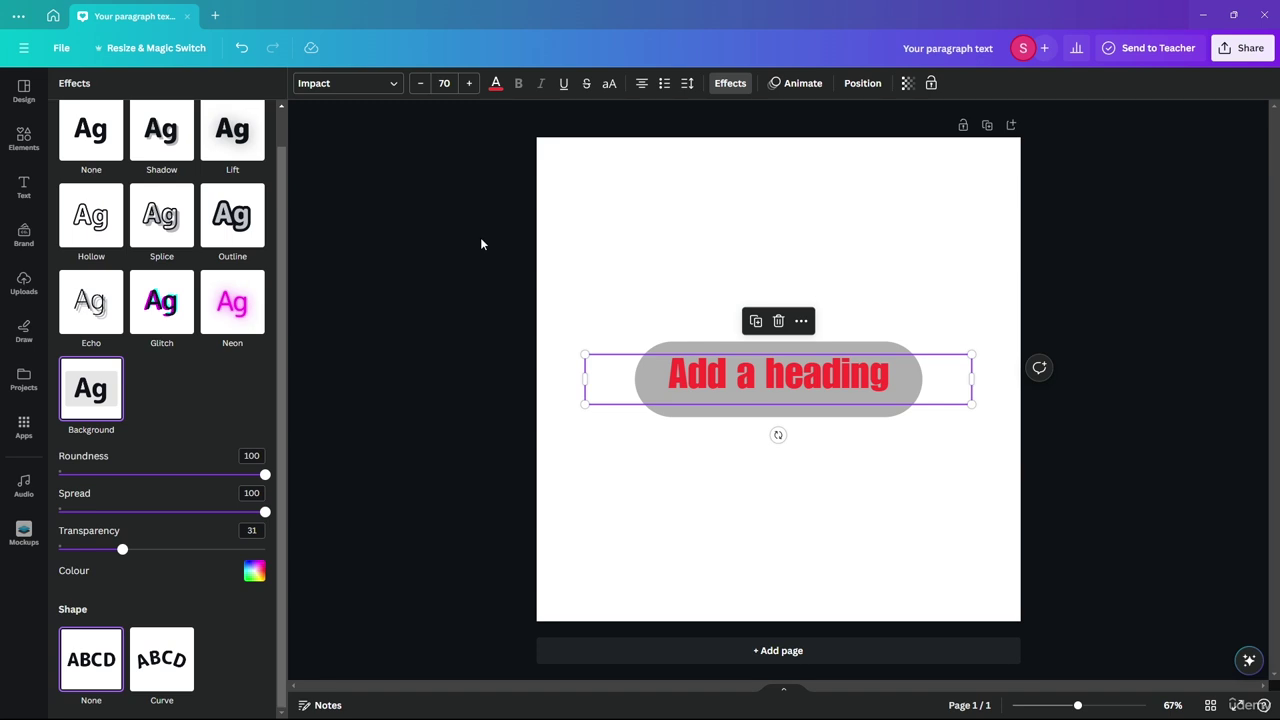
pyautogui.click(150, 660)
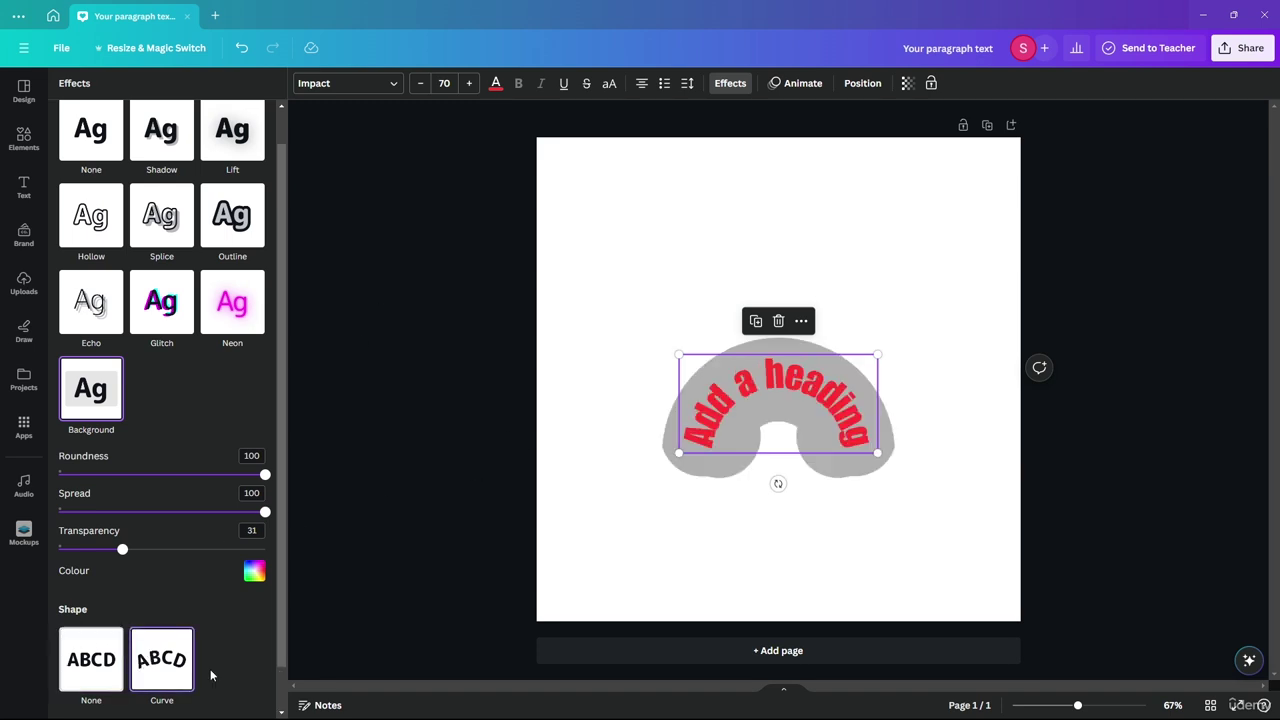
pyautogui.scroll(-1, 181, 665)
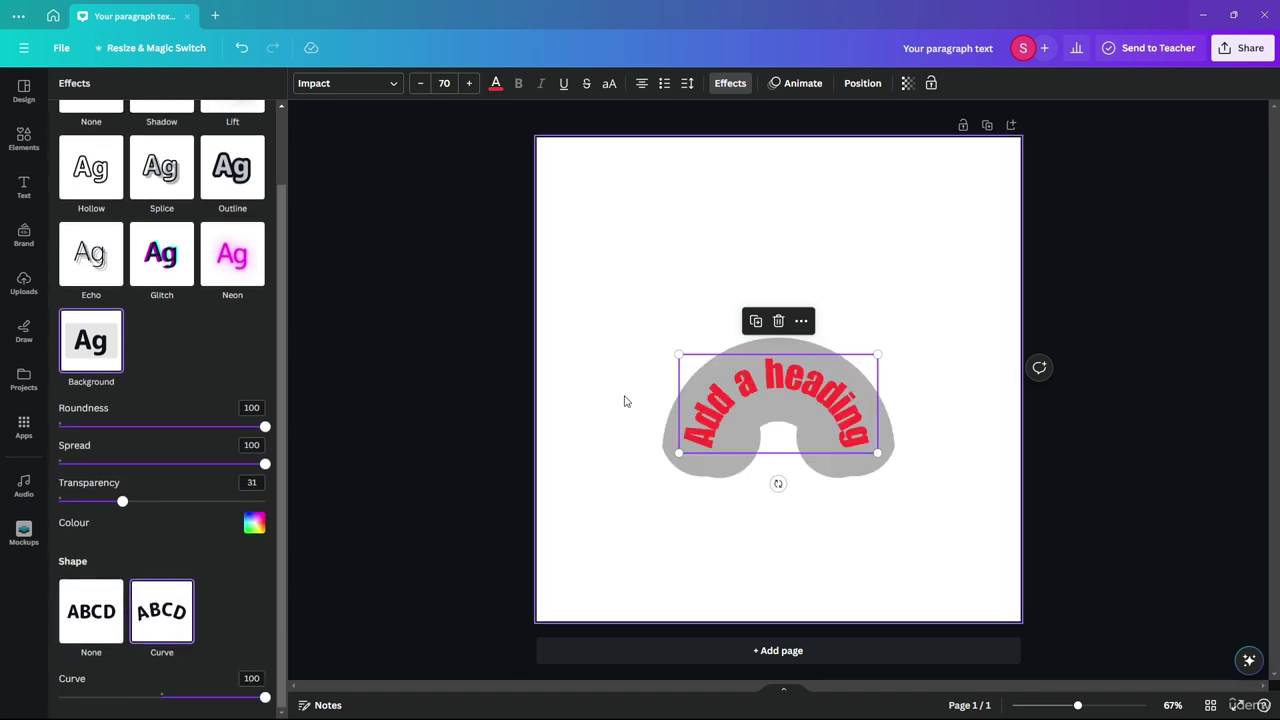
pyautogui.moveTo(262, 707); pyautogui.dragTo(202, 698)
pyautogui.moveTo(208, 697); pyautogui.dragTo(172, 697)
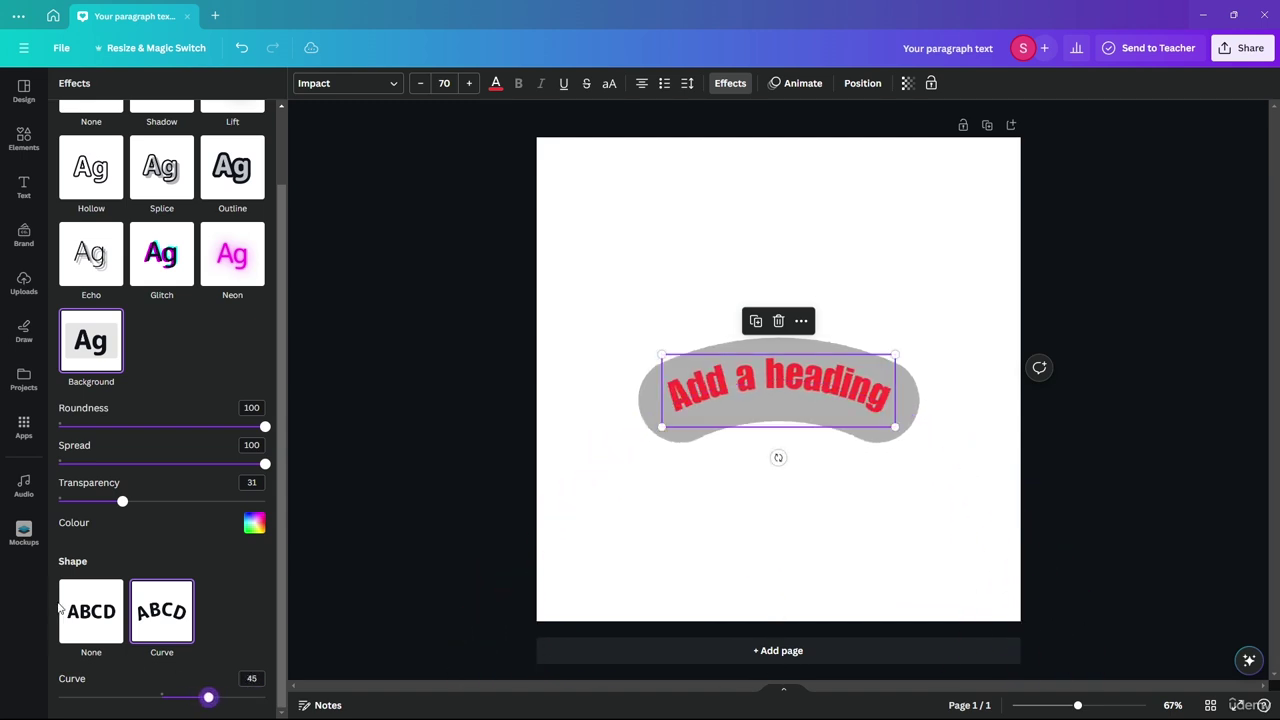
pyautogui.click(91, 611)
pyautogui.click(601, 520)
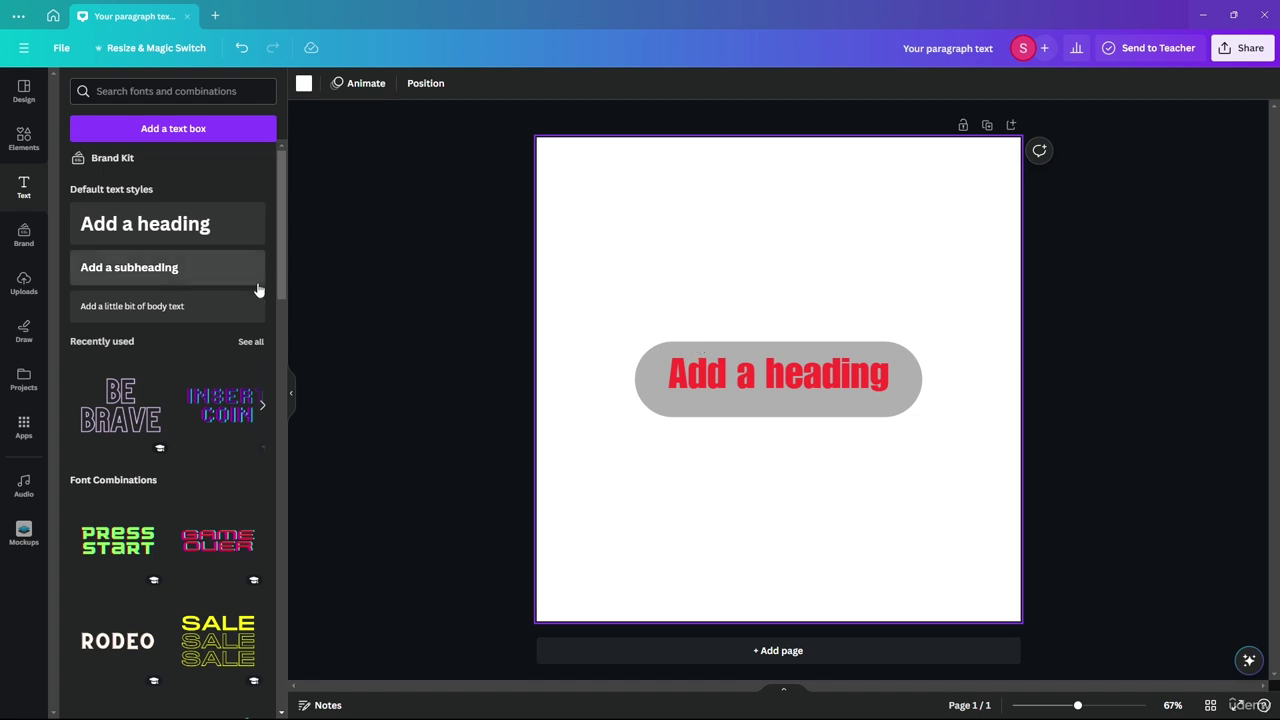
# - Replace the heading with the GAME OVER font combination, centred on the page
pyautogui.click(785, 378)
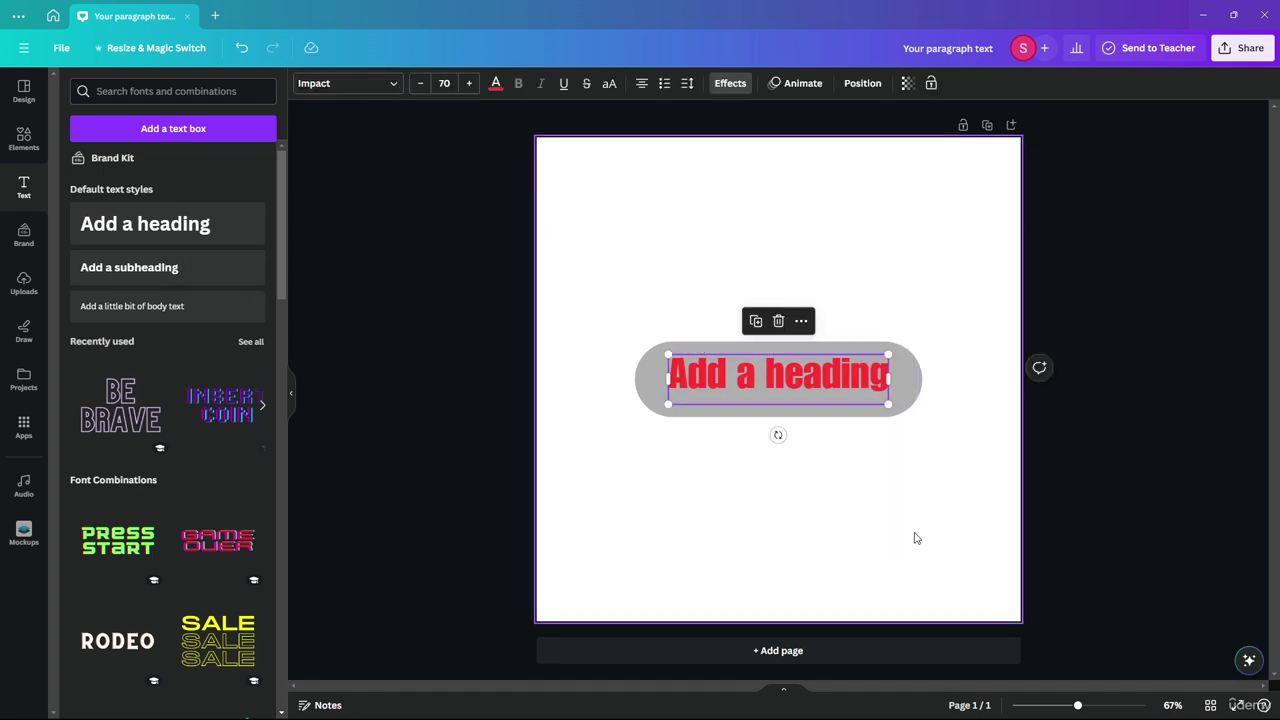
pyautogui.press('Delete')
pyautogui.moveTo(184, 536); pyautogui.dragTo(600, 355)
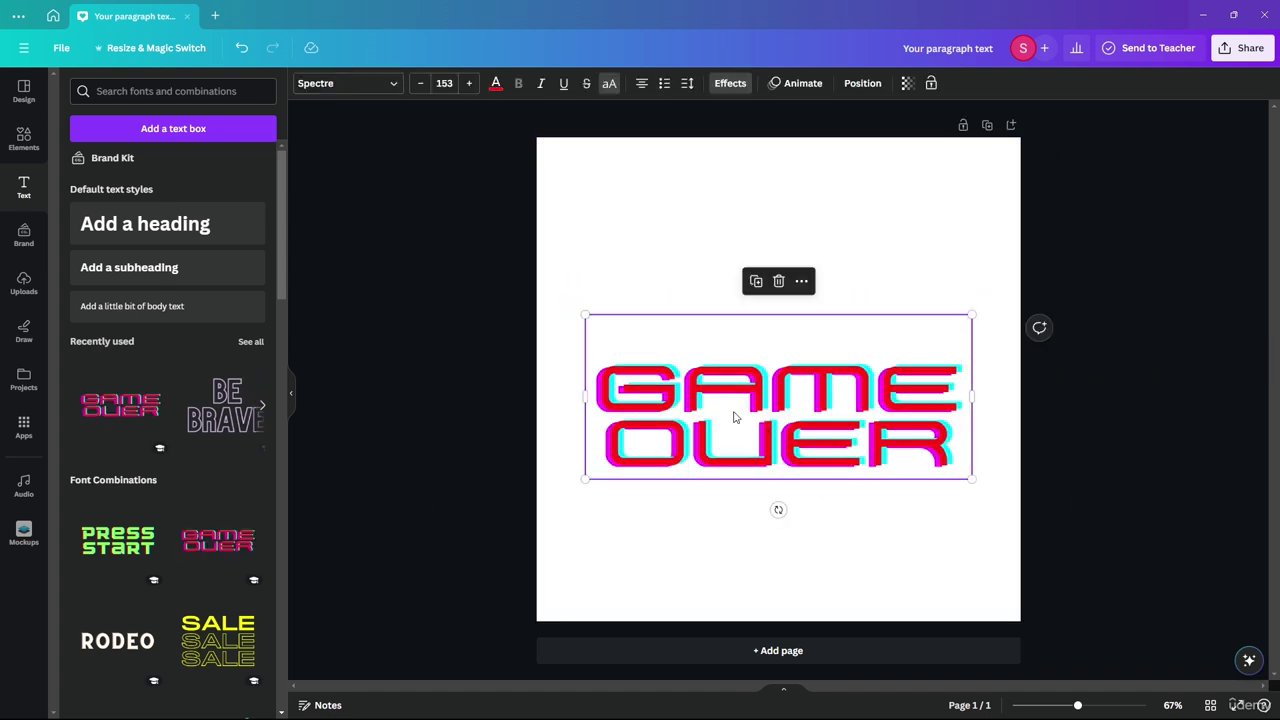
pyautogui.moveTo(733, 417); pyautogui.dragTo(731, 384)
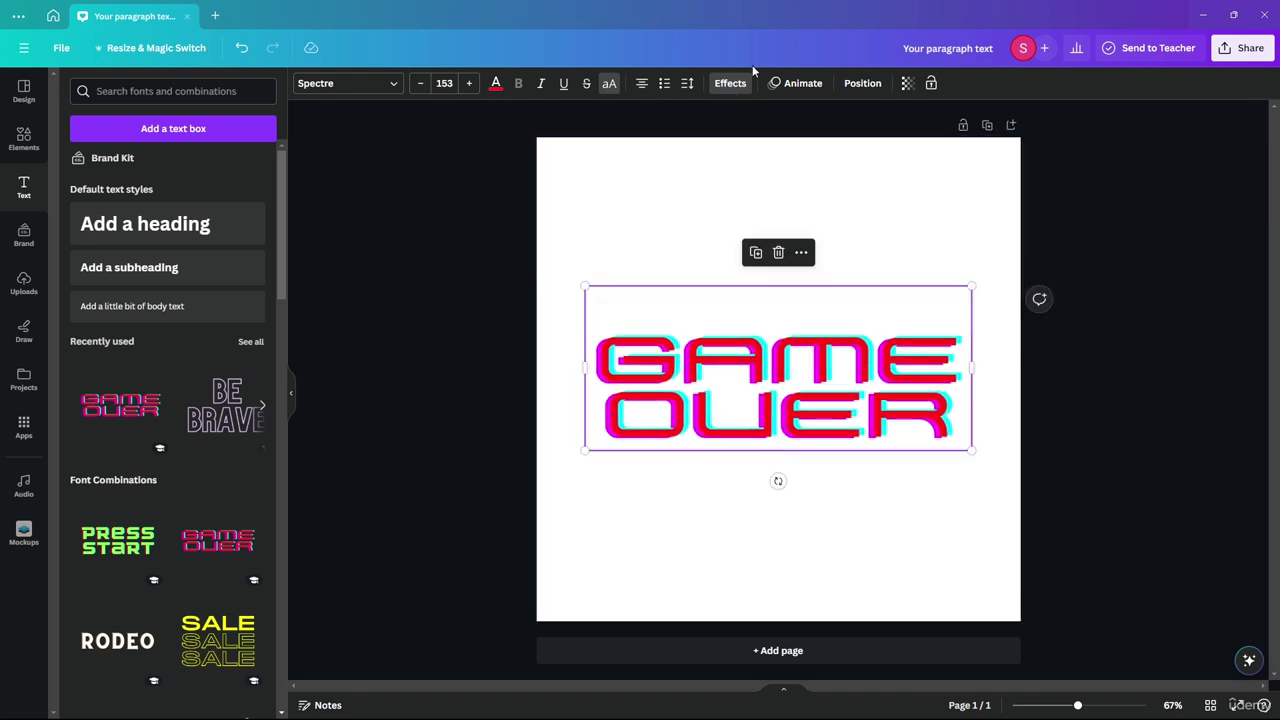
# - Try the Shadow effect on the GAME OVER text and settle on Lift
pyautogui.click(730, 83)
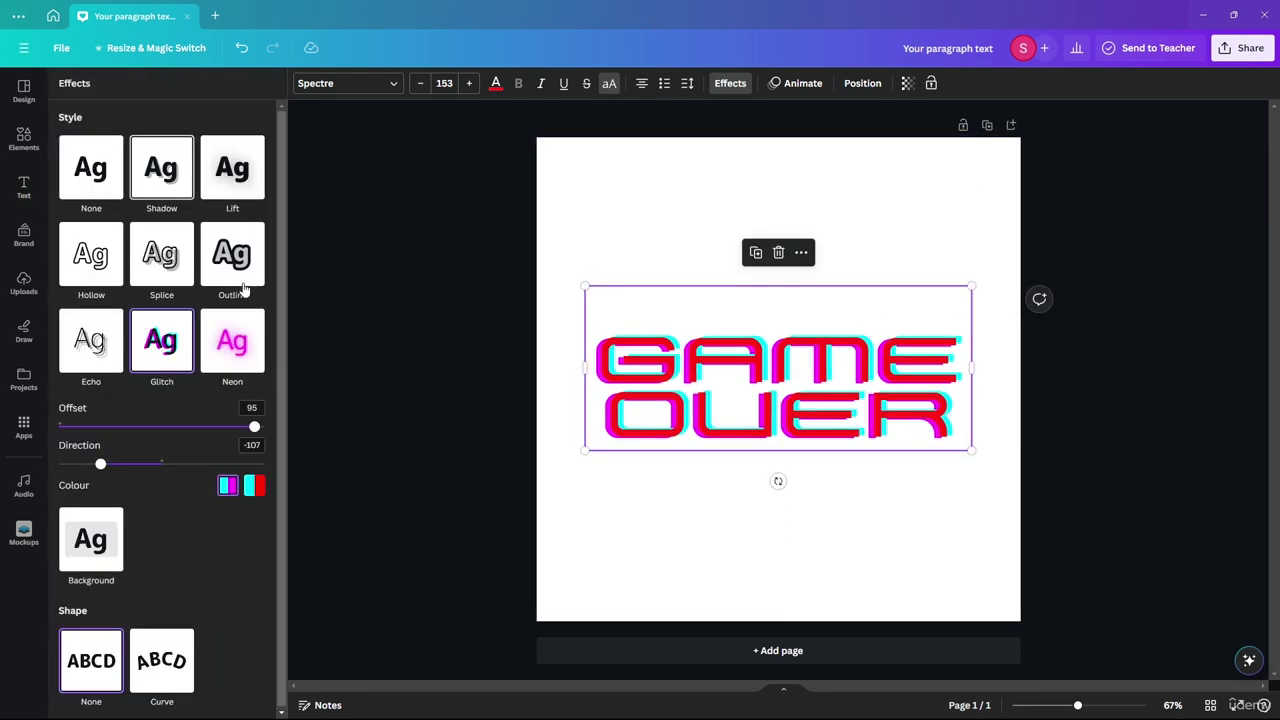
pyautogui.click(162, 168)
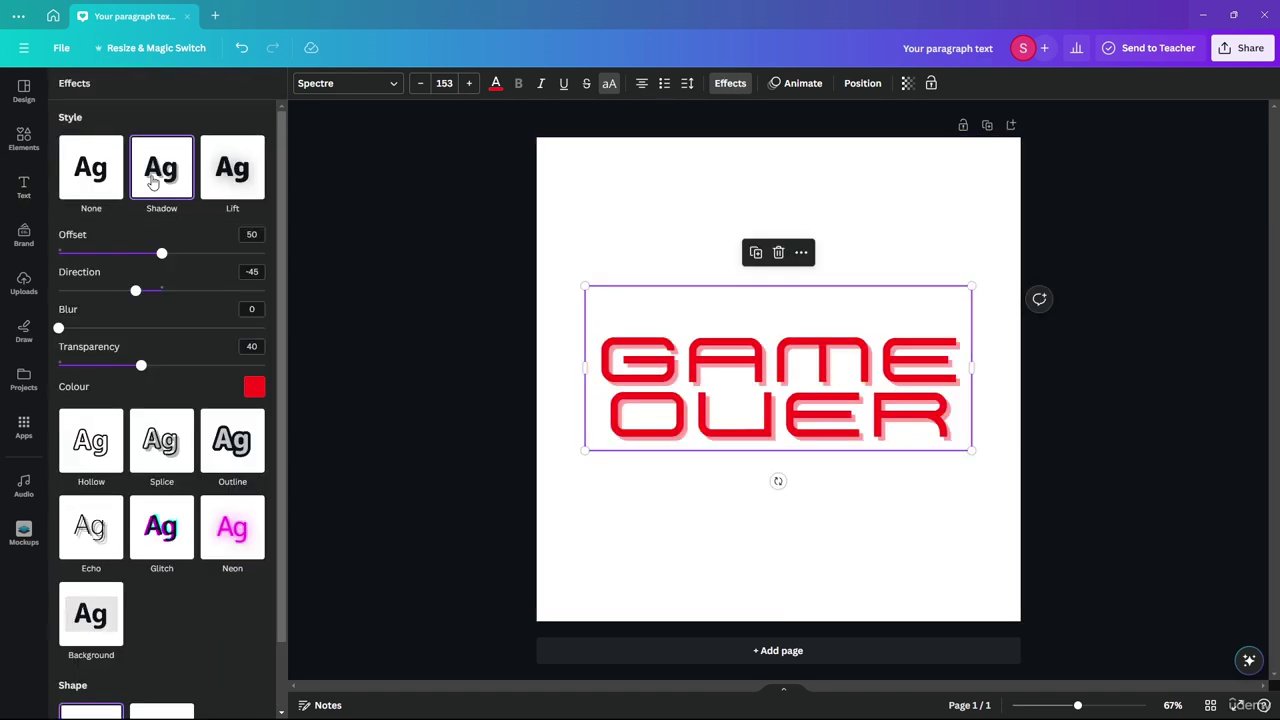
pyautogui.click(229, 170)
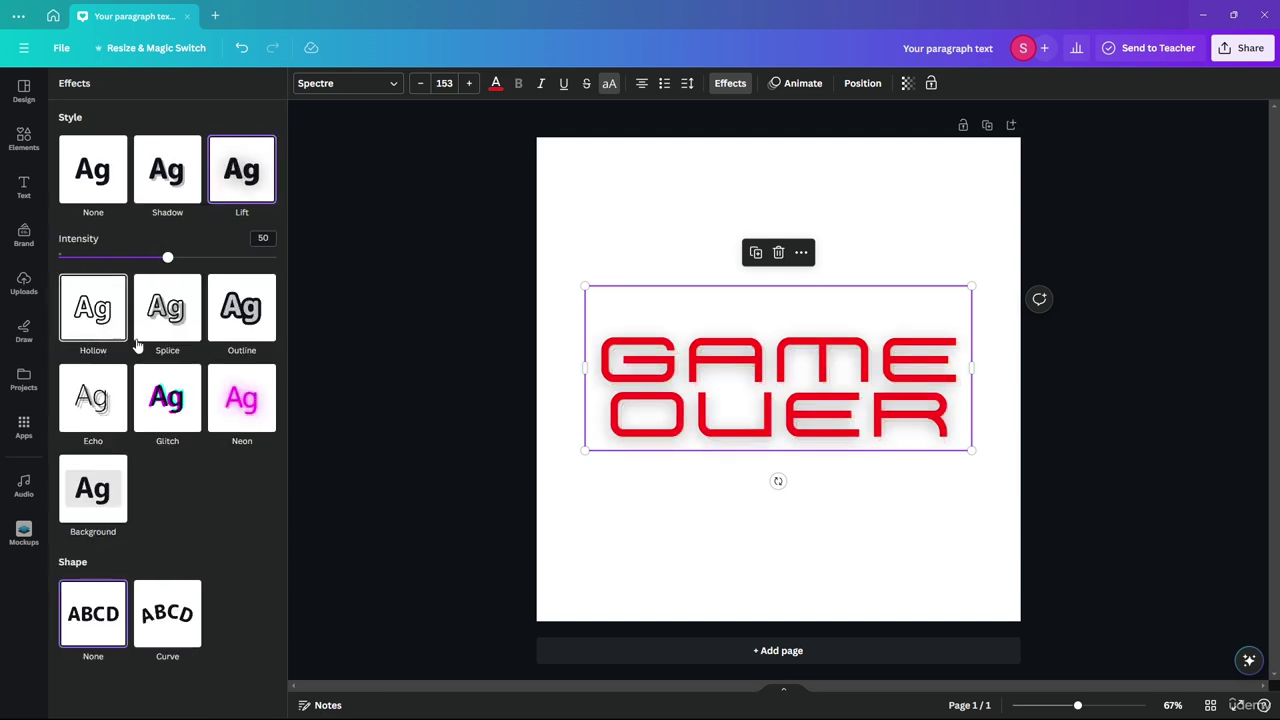
# - Apply the Curve shape to the GAME OVER text and set the curve amount to -12
pyautogui.click(164, 612)
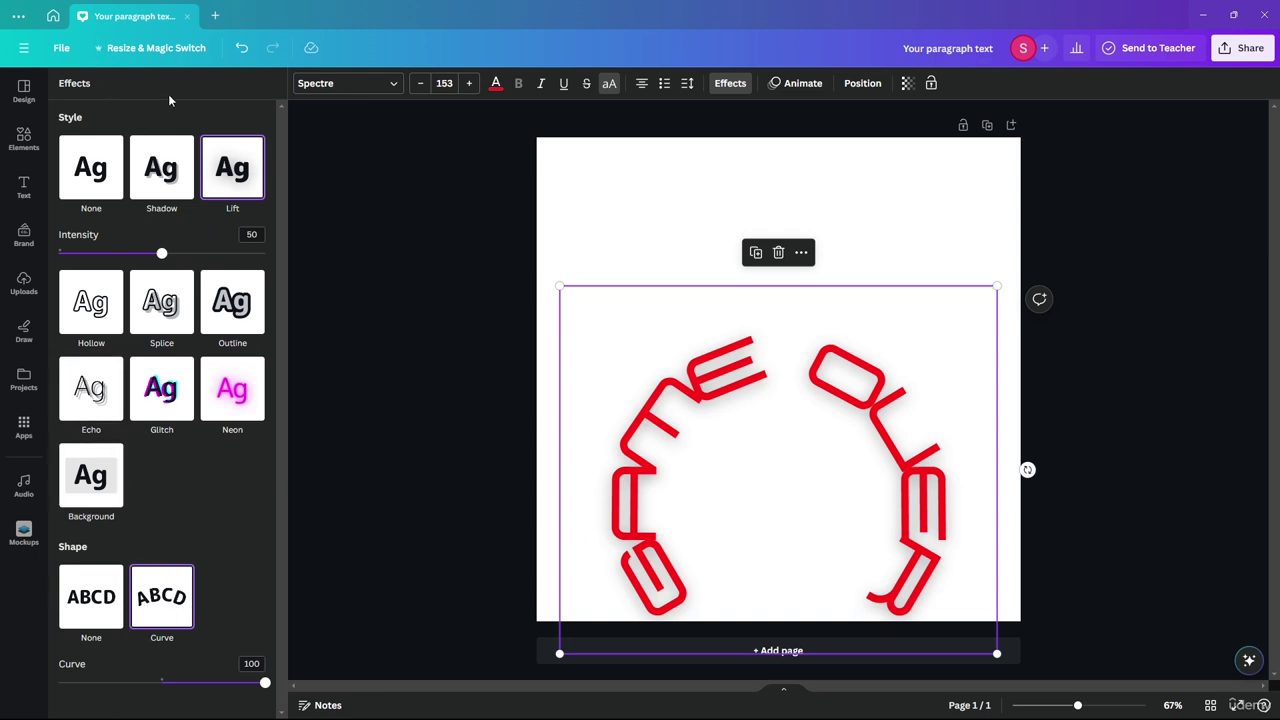
pyautogui.moveTo(265, 682); pyautogui.dragTo(152, 684)
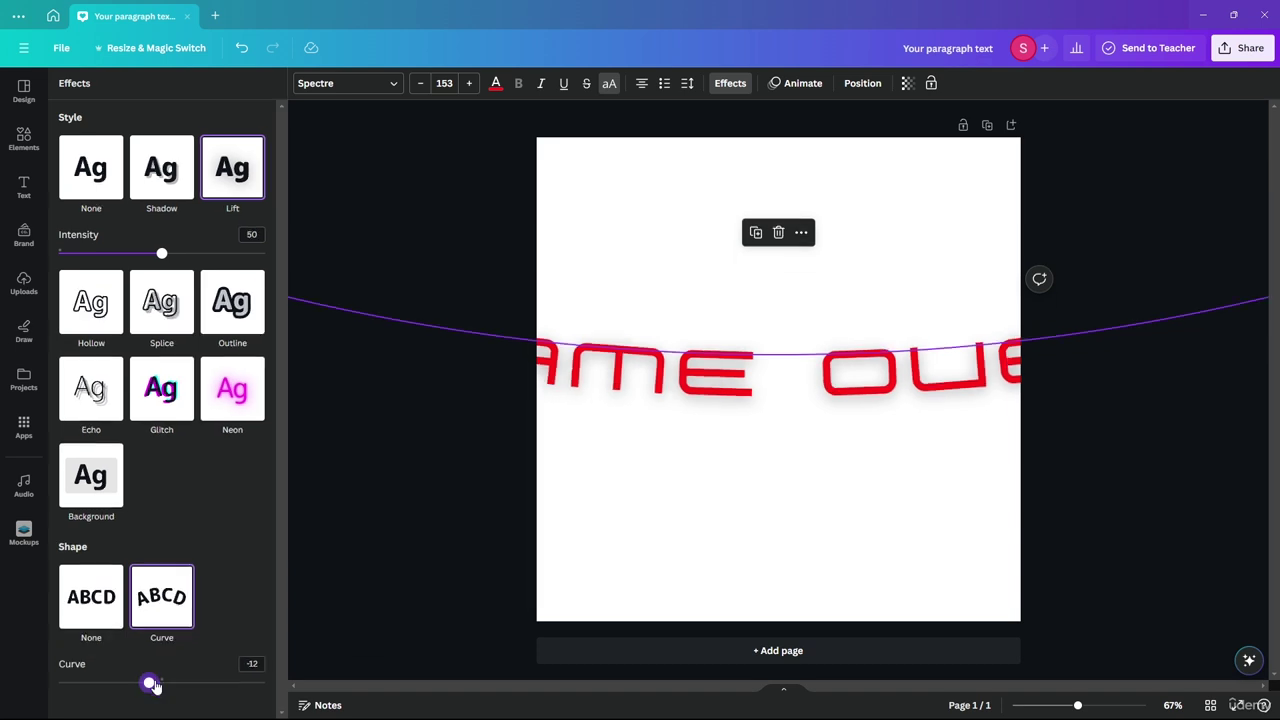